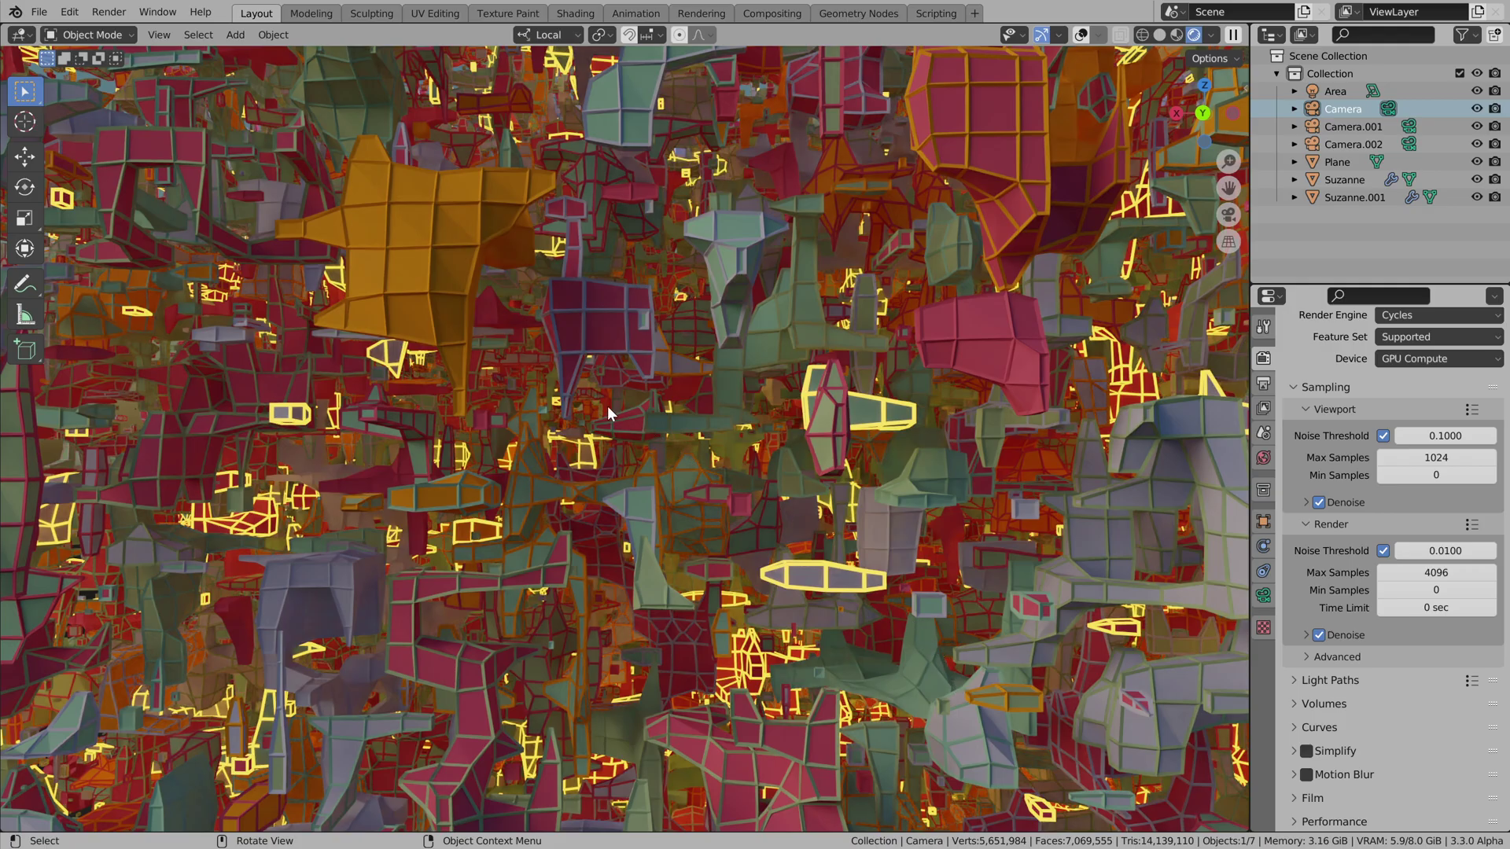
- Start a new General scene and discard the old file's unsaved changes
{"action": "middle_click_drag", "start_coordinate": [455, 229], "coordinate": [333, 530], "text": "shift"}
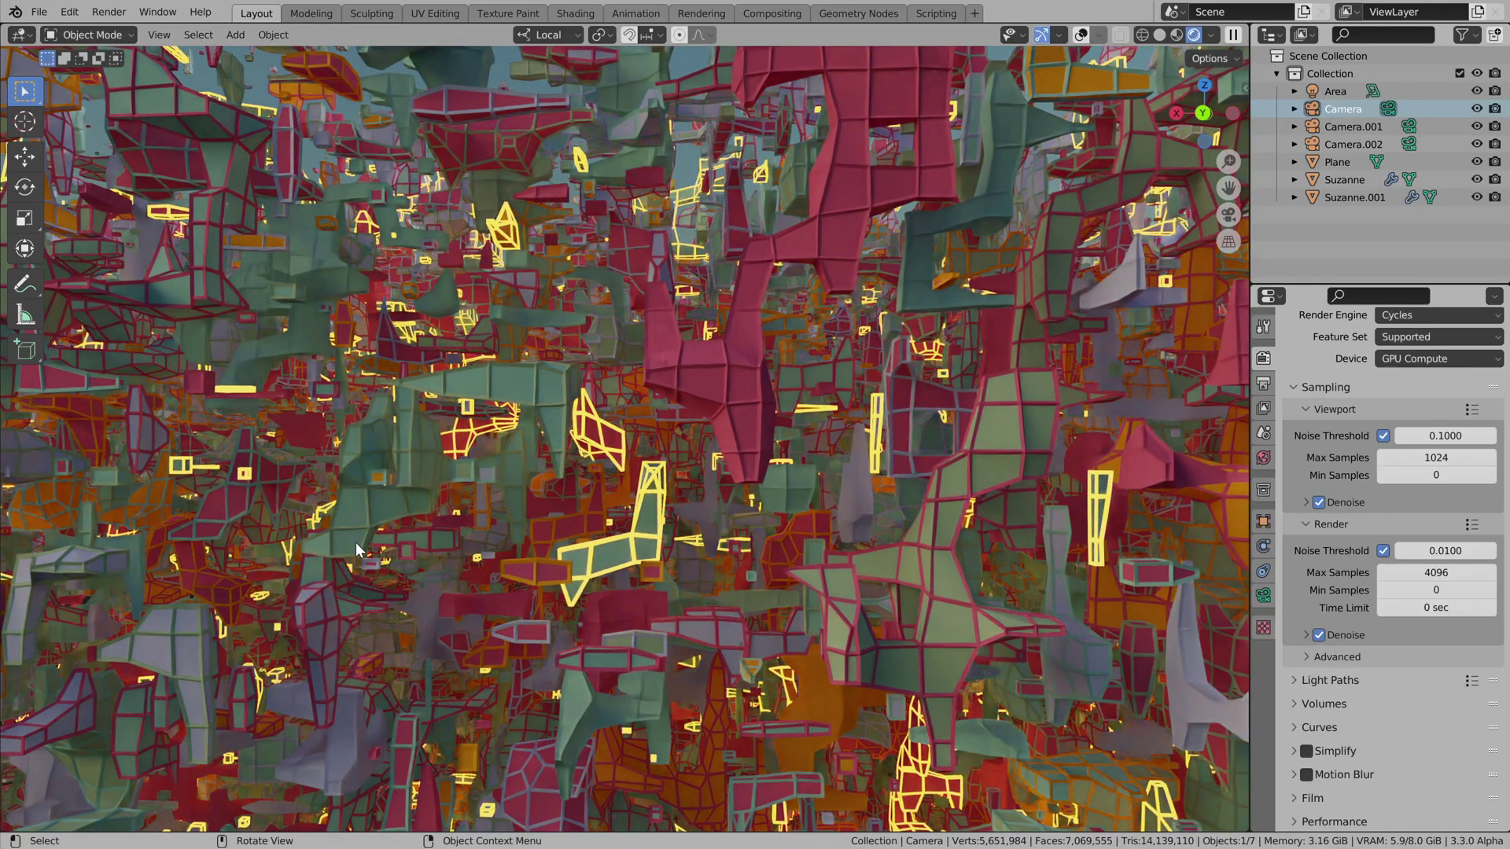
{"action": "key", "text": "ctrl+n"}
{"action": "left_click", "coordinate": [356, 541]}
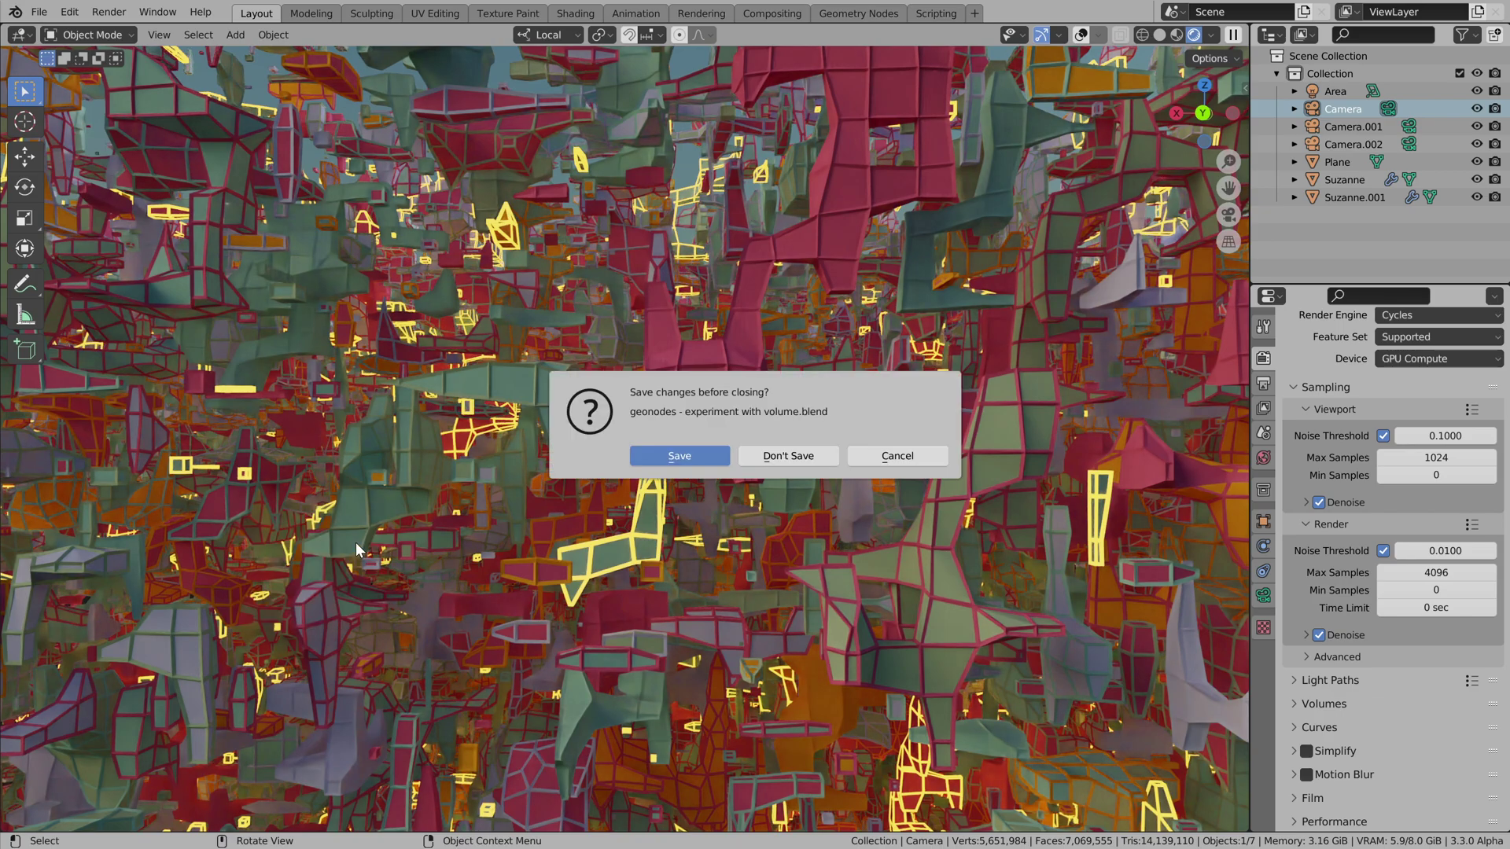
{"action": "left_click", "coordinate": [771, 462]}
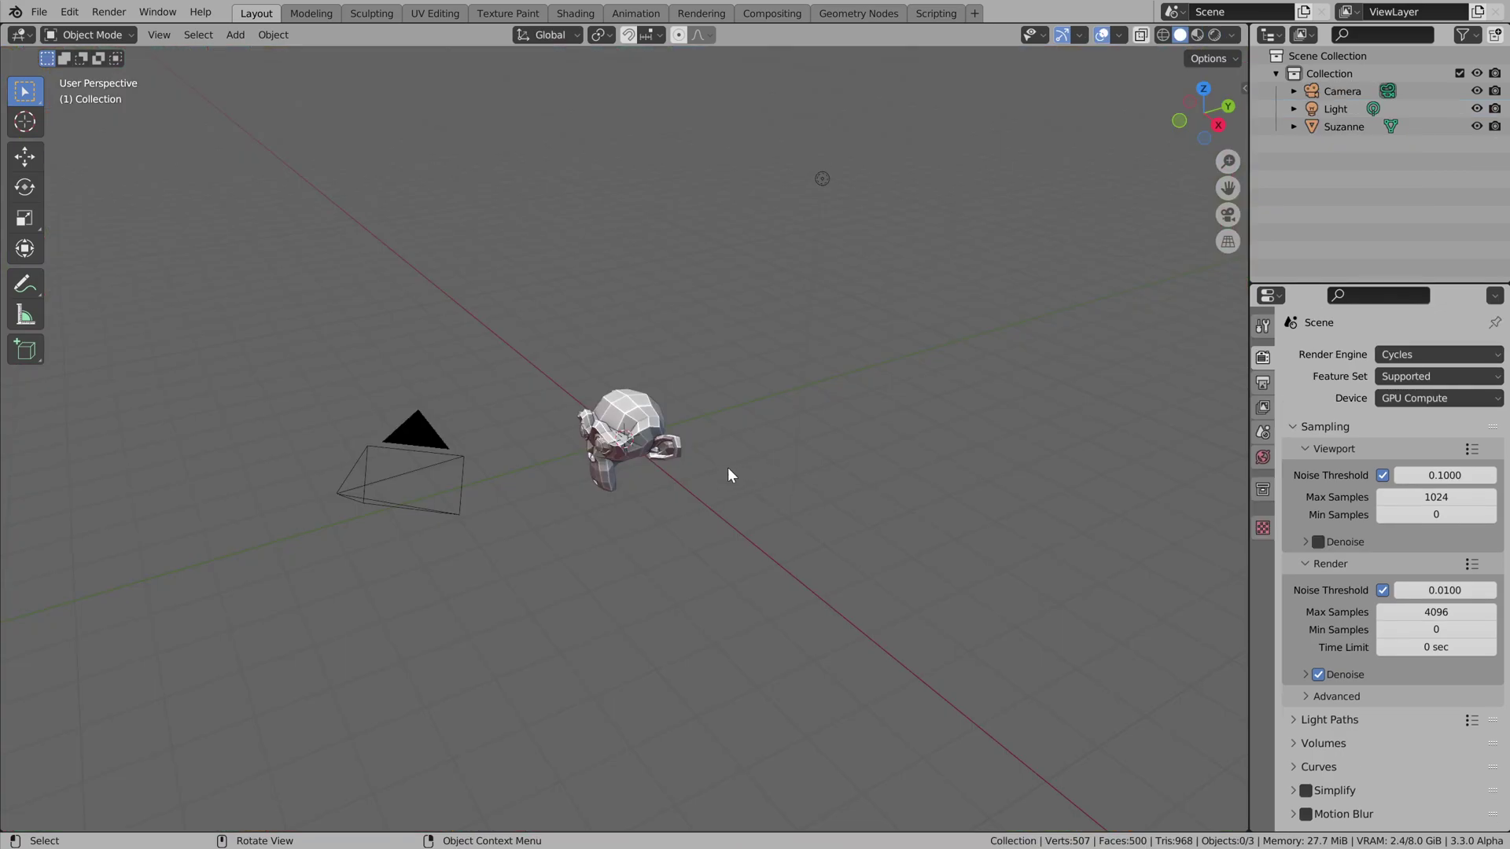
- In the Geometry Nodes workspace, give Suzanne a new node tree with Group Input and Output spread apart
{"action": "left_click", "coordinate": [841, 14]}
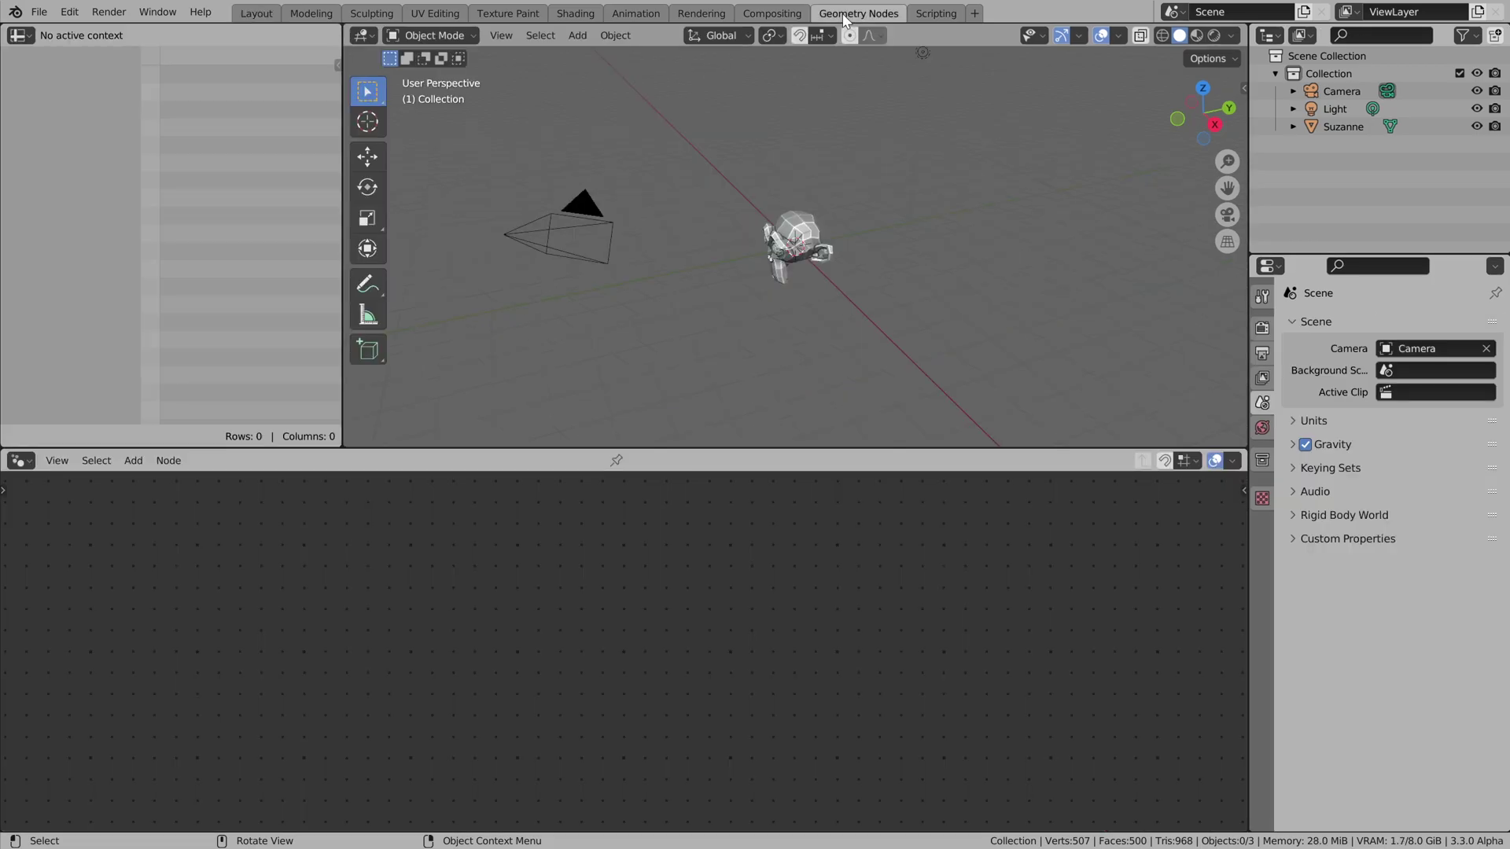
{"action": "left_click", "coordinate": [780, 242]}
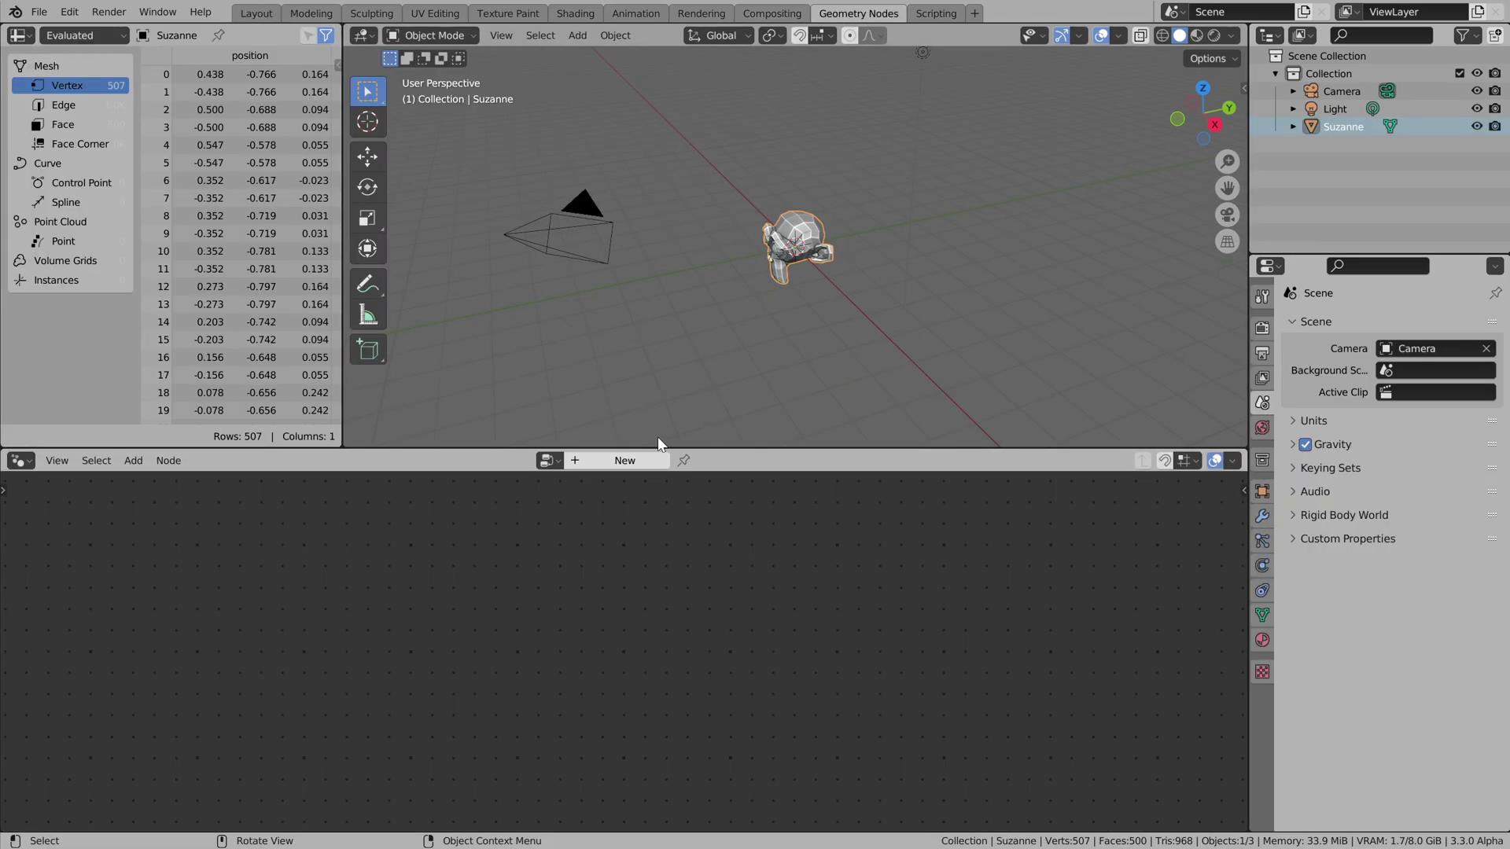
{"action": "left_click", "coordinate": [629, 462]}
{"action": "left_click_drag", "start_coordinate": [355, 654], "coordinate": [165, 641]}
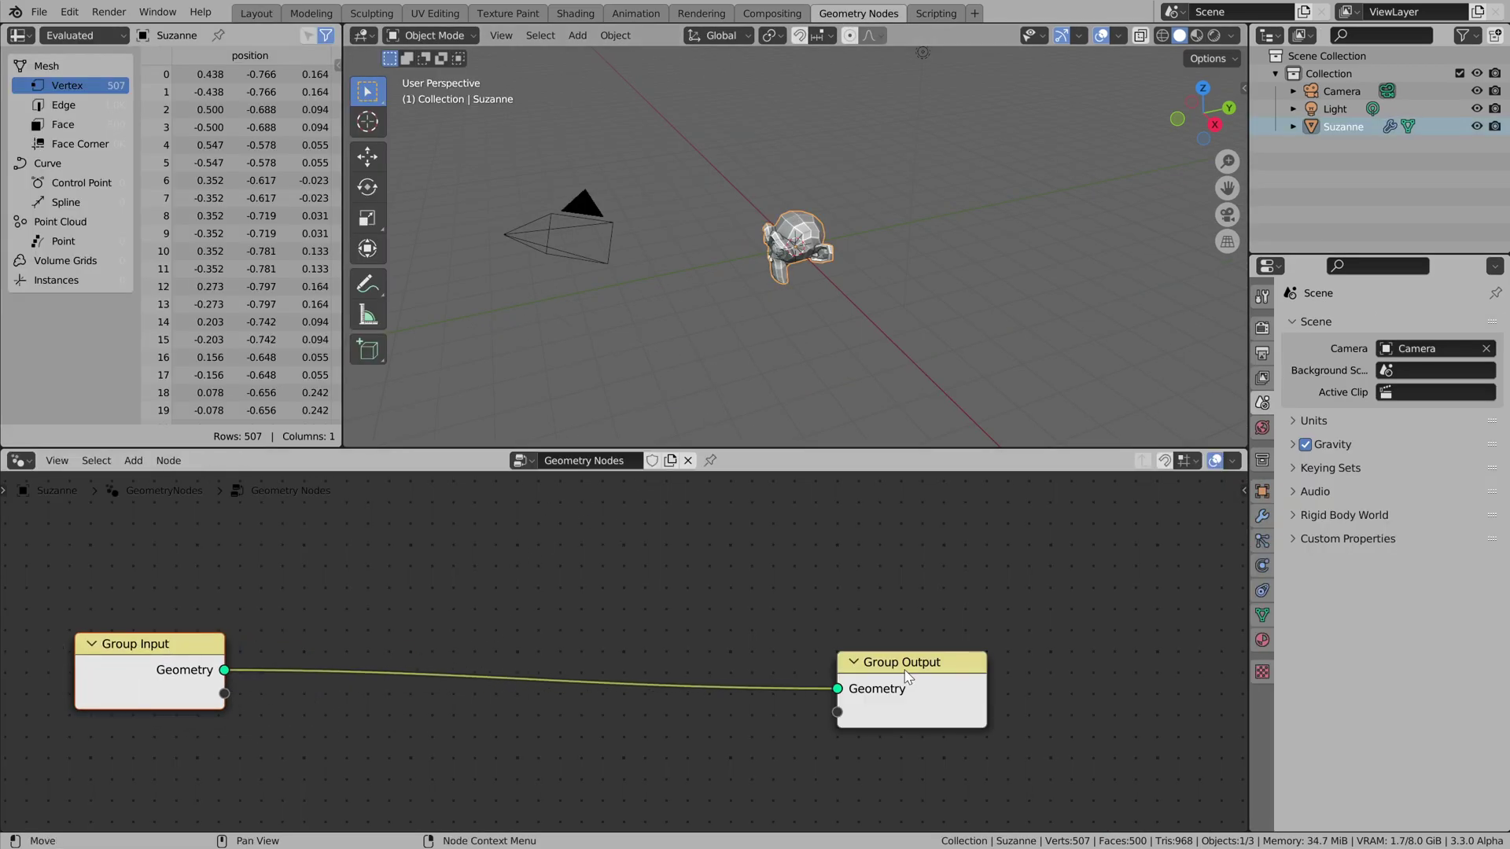
{"action": "left_click_drag", "start_coordinate": [911, 660], "coordinate": [1093, 629]}
{"action": "key", "text": "shift+a"}
{"action": "mouse_move", "coordinate": [542, 730]}
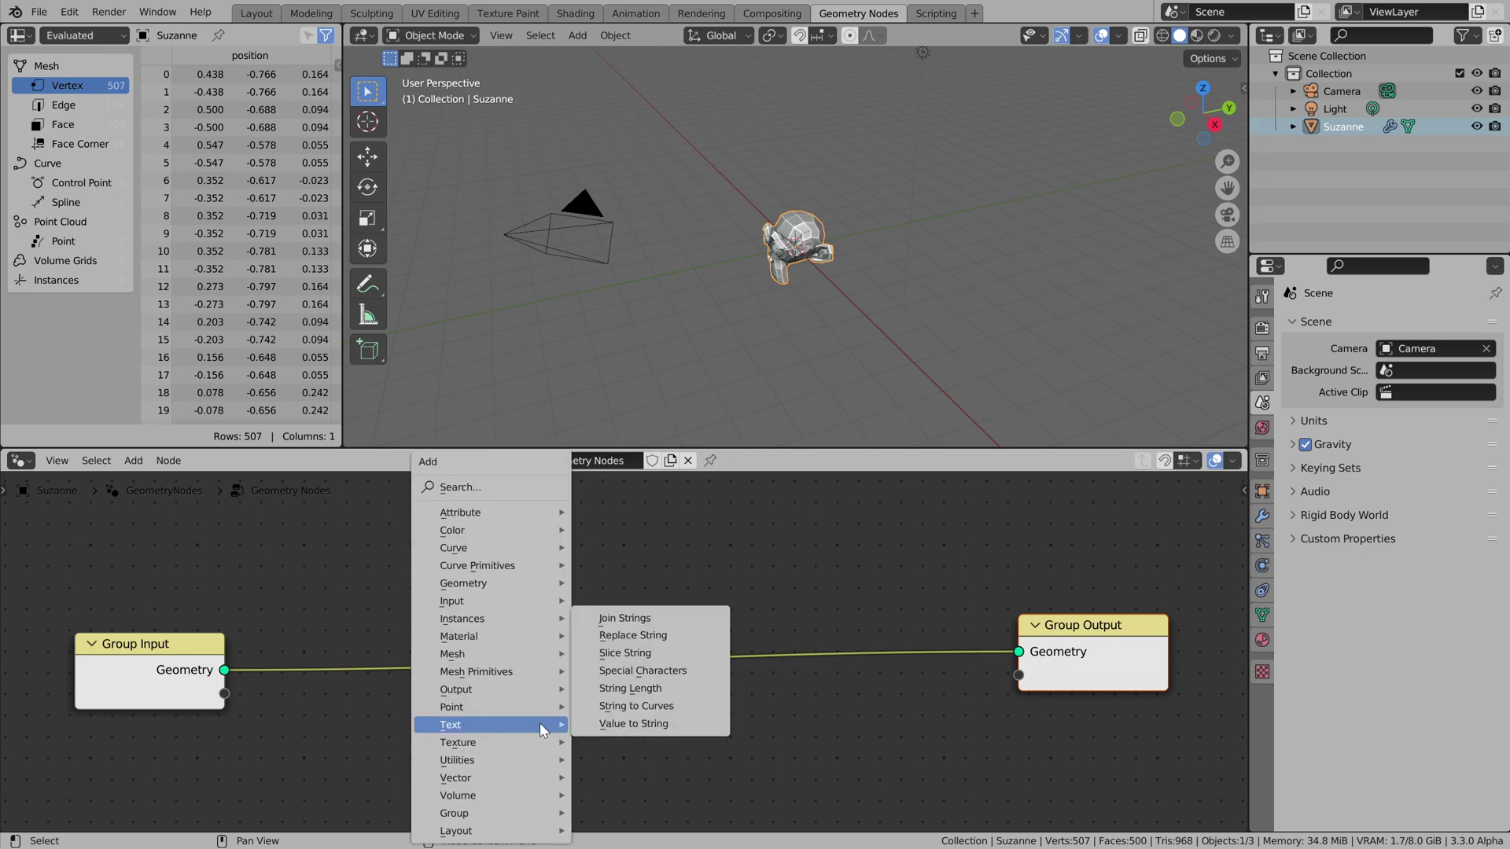
{"action": "mouse_move", "coordinate": [438, 799]}
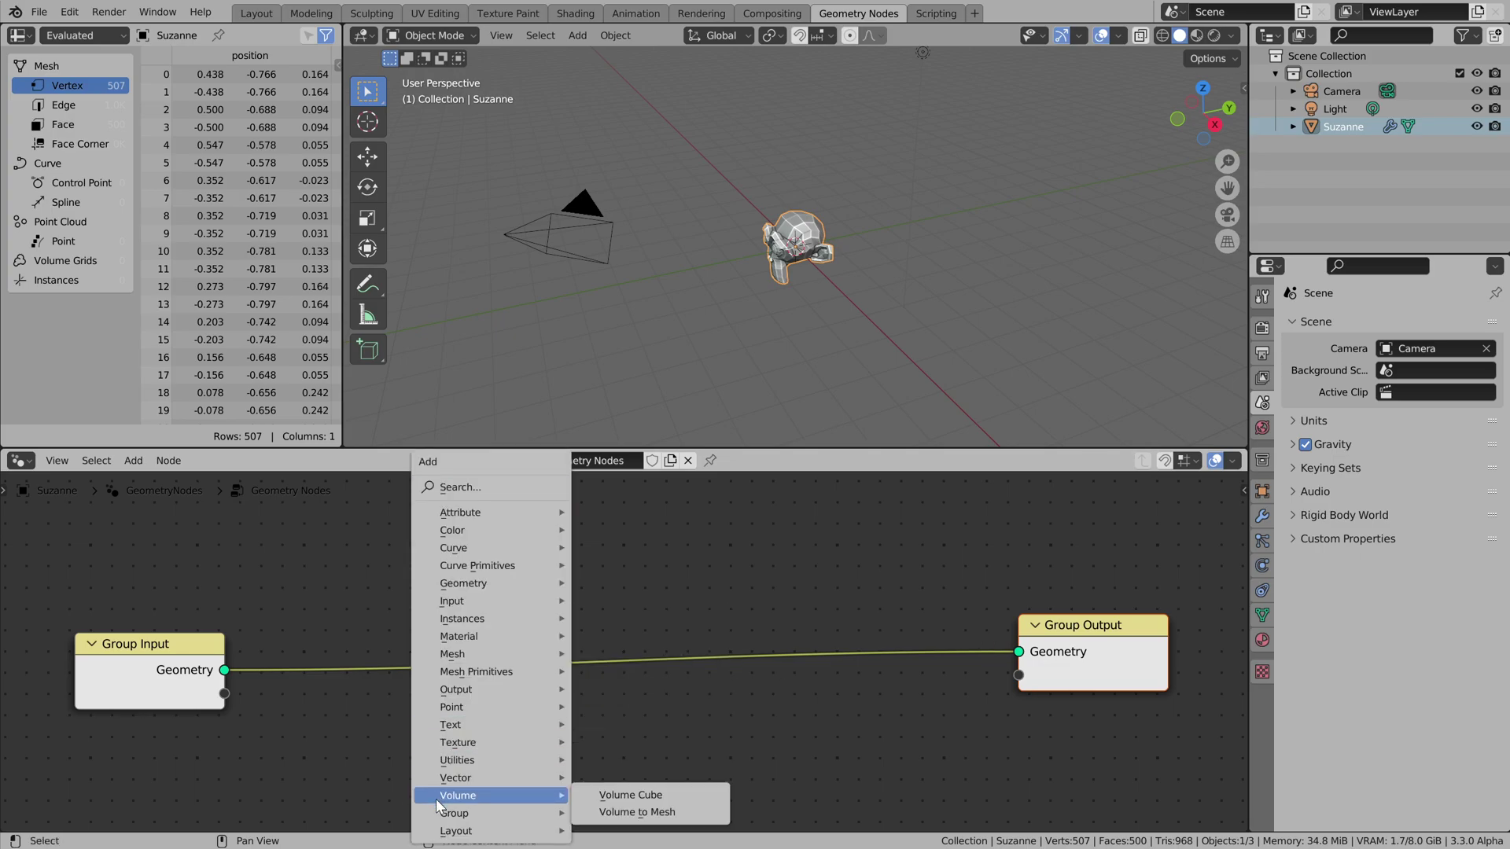
- Add a Volume Cube node and link its Volume output to Group Output Geometry
{"action": "left_click", "coordinate": [621, 803]}
{"action": "left_click", "coordinate": [574, 728]}
{"action": "left_click_drag", "start_coordinate": [650, 748], "coordinate": [1031, 653]}
{"action": "left_click_drag", "start_coordinate": [592, 718], "coordinate": [546, 531]}
{"action": "middle_click_drag", "start_coordinate": [704, 256], "coordinate": [821, 262]}
{"action": "scroll", "coordinate": [821, 267], "scroll_direction": "up", "scroll_amount": 5}
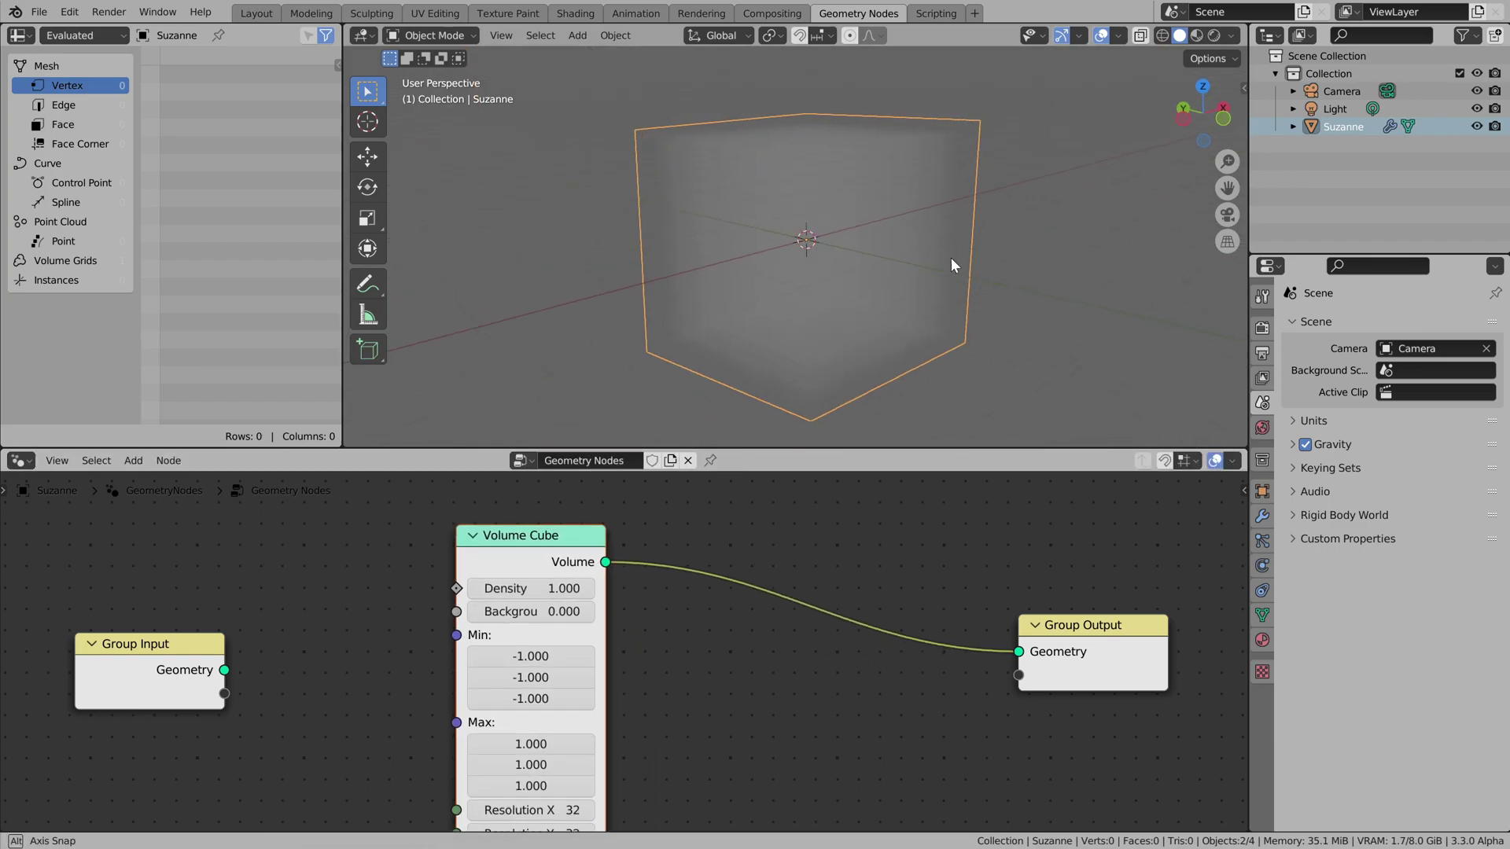
{"action": "middle_click_drag", "start_coordinate": [951, 259], "coordinate": [917, 247]}
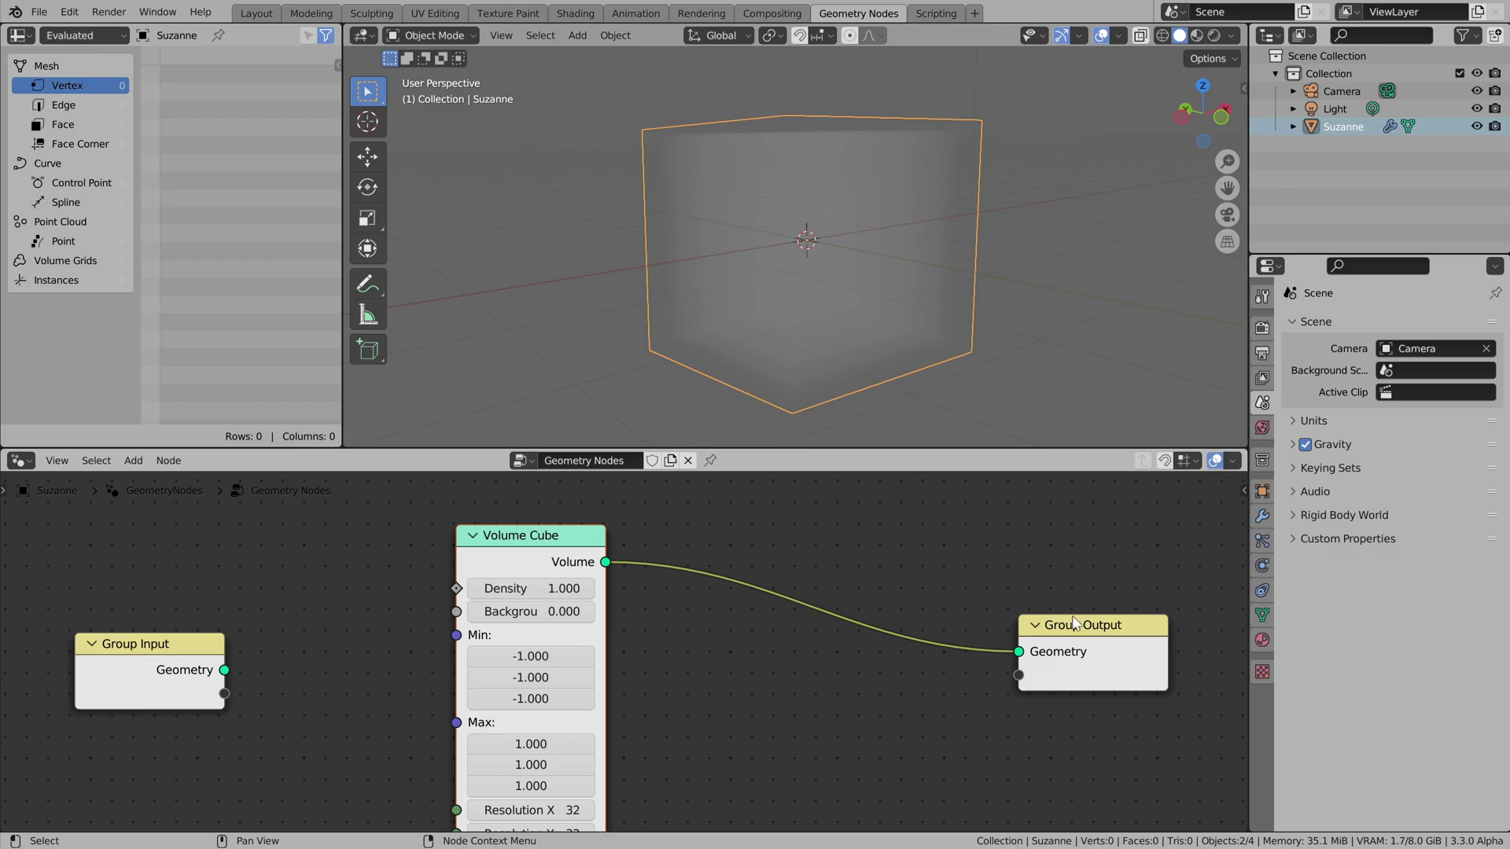
{"action": "left_click_drag", "start_coordinate": [1075, 623], "coordinate": [1149, 558]}
{"action": "middle_click_drag", "start_coordinate": [686, 674], "coordinate": [806, 655]}
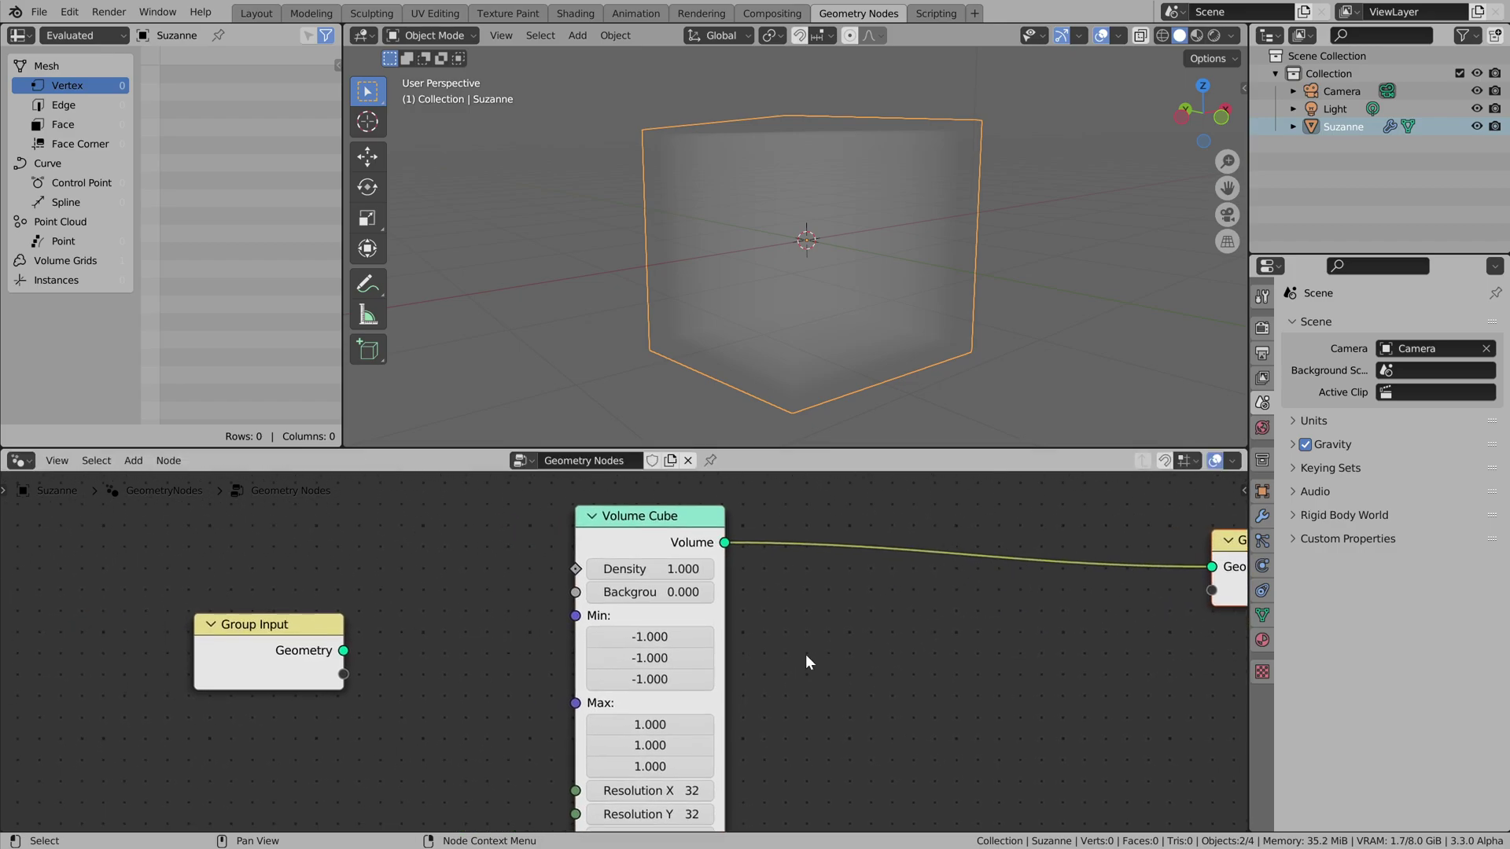
- Set the Volume Cube Min to -2, -2, -1 and Max to 2, 2, 1
{"action": "left_click", "coordinate": [674, 635]}
{"action": "type", "text": "-2"}
{"action": "key", "text": "Tab"}
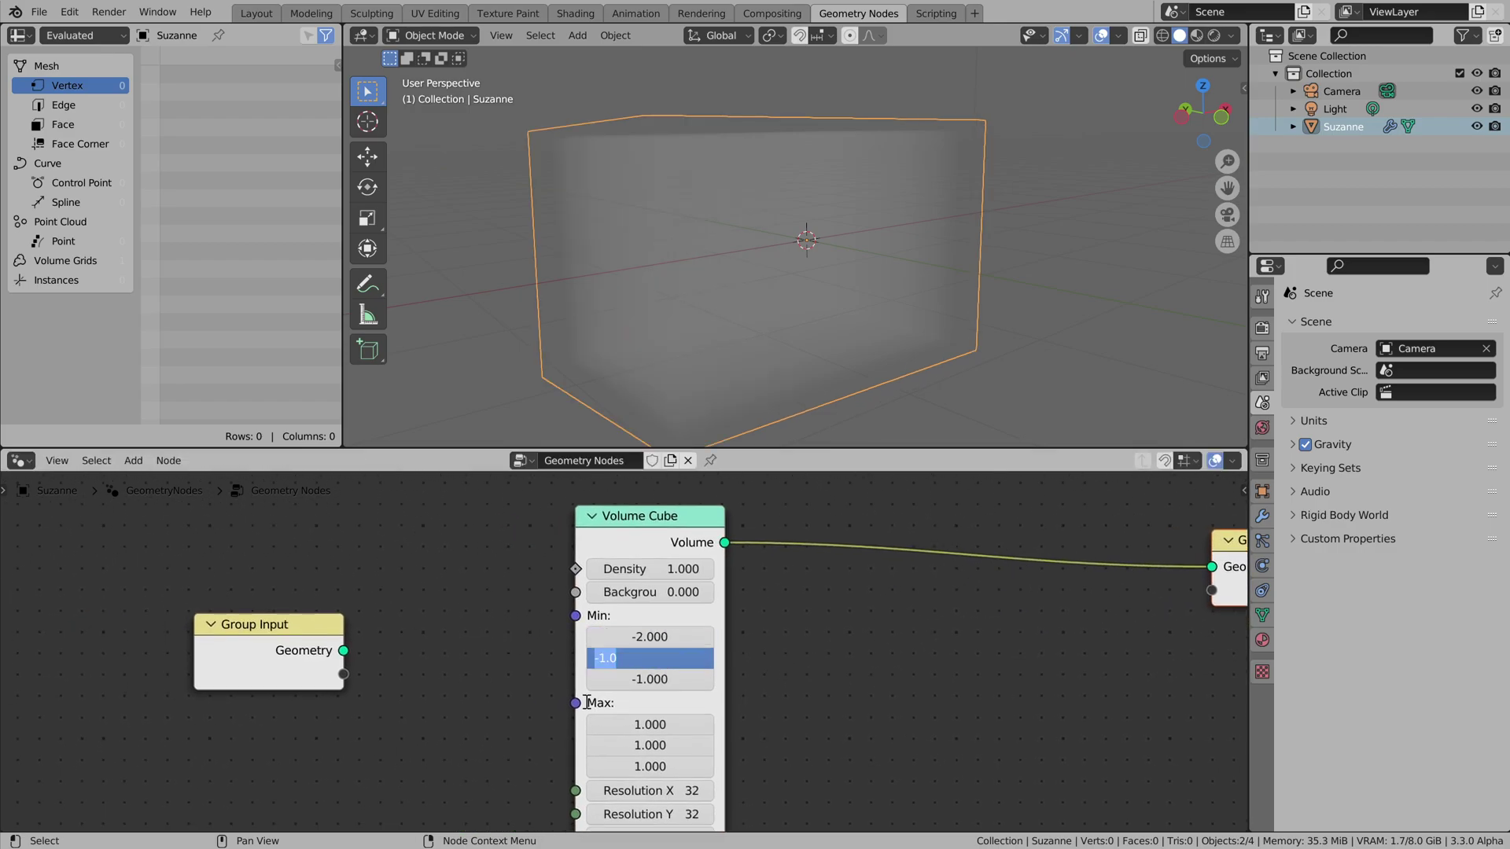
{"action": "key", "text": "Tab"}
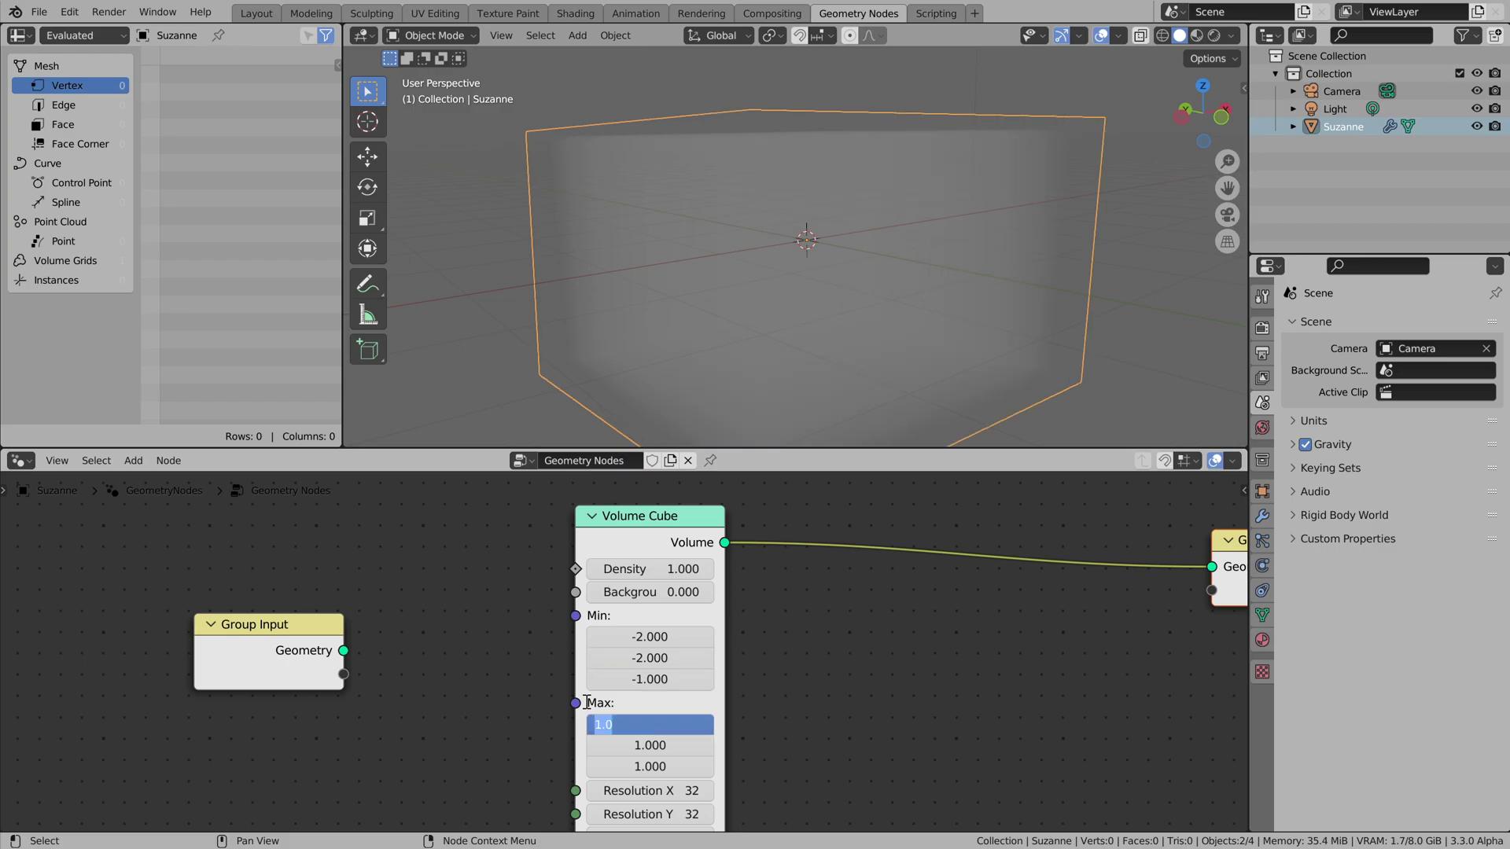
{"action": "type", "text": "2"}
{"action": "key", "text": "Tab"}
{"action": "type", "text": "2"}
{"action": "key", "text": "Tab"}
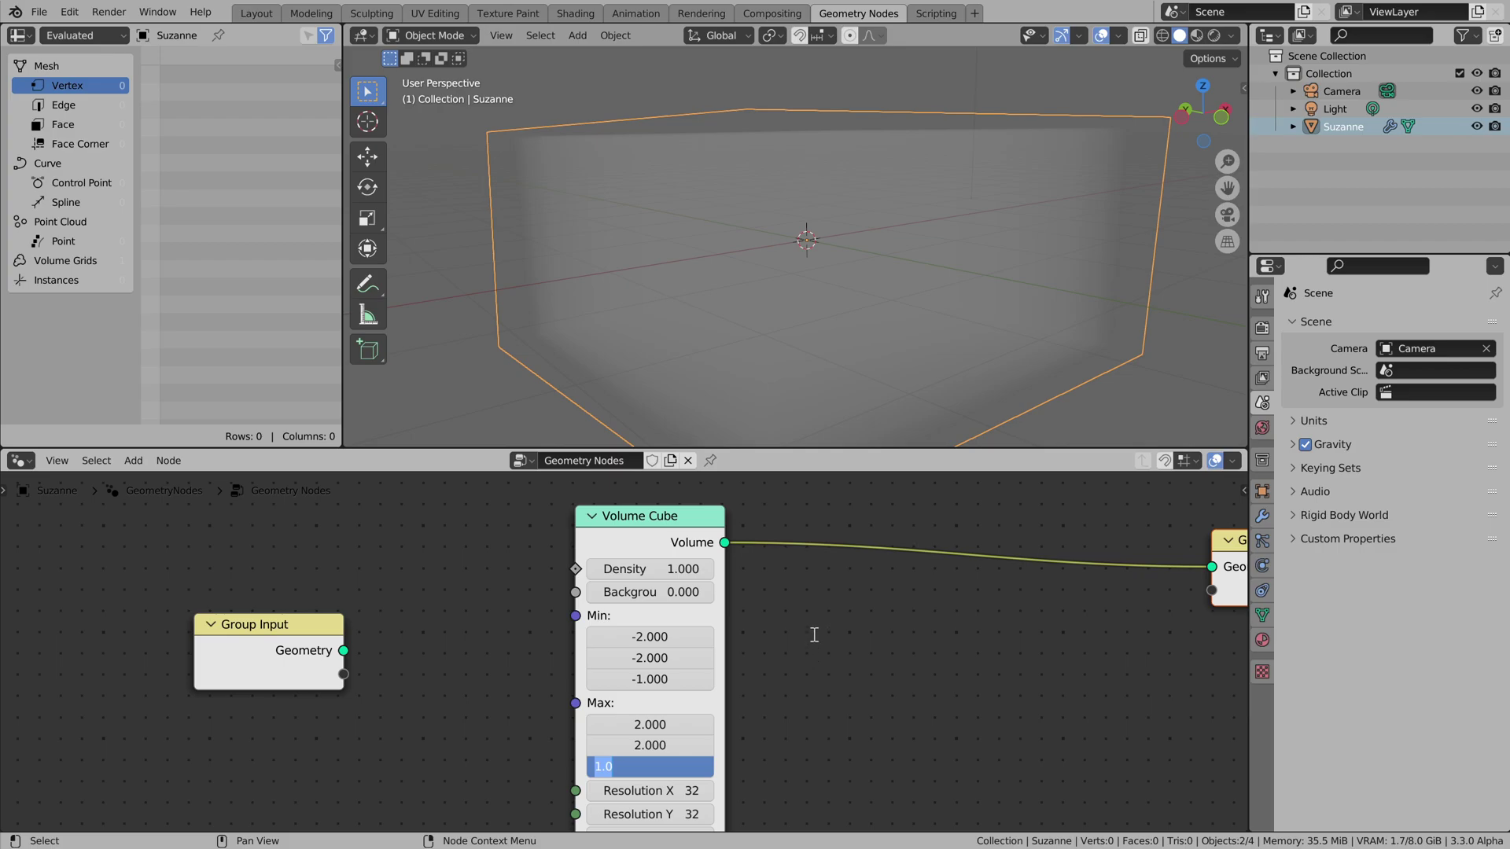
{"action": "key", "text": "Return"}
- Set the Volume Cube X and Y resolution to 64 each
{"action": "left_click", "coordinate": [662, 793]}
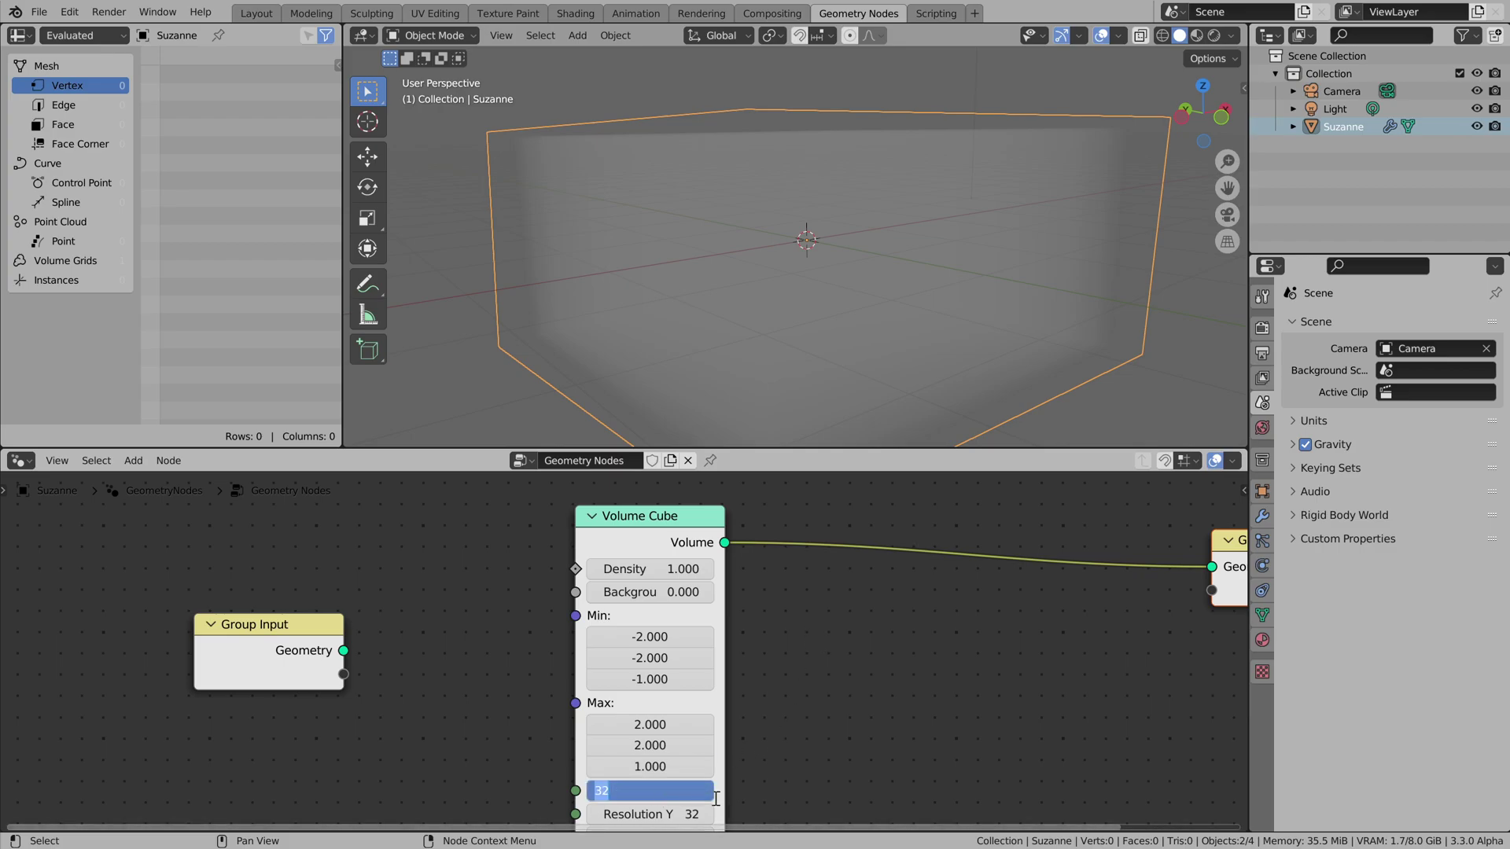
{"action": "key", "text": "Return"}
{"action": "left_click", "coordinate": [663, 814]}
{"action": "type", "text": "64"}
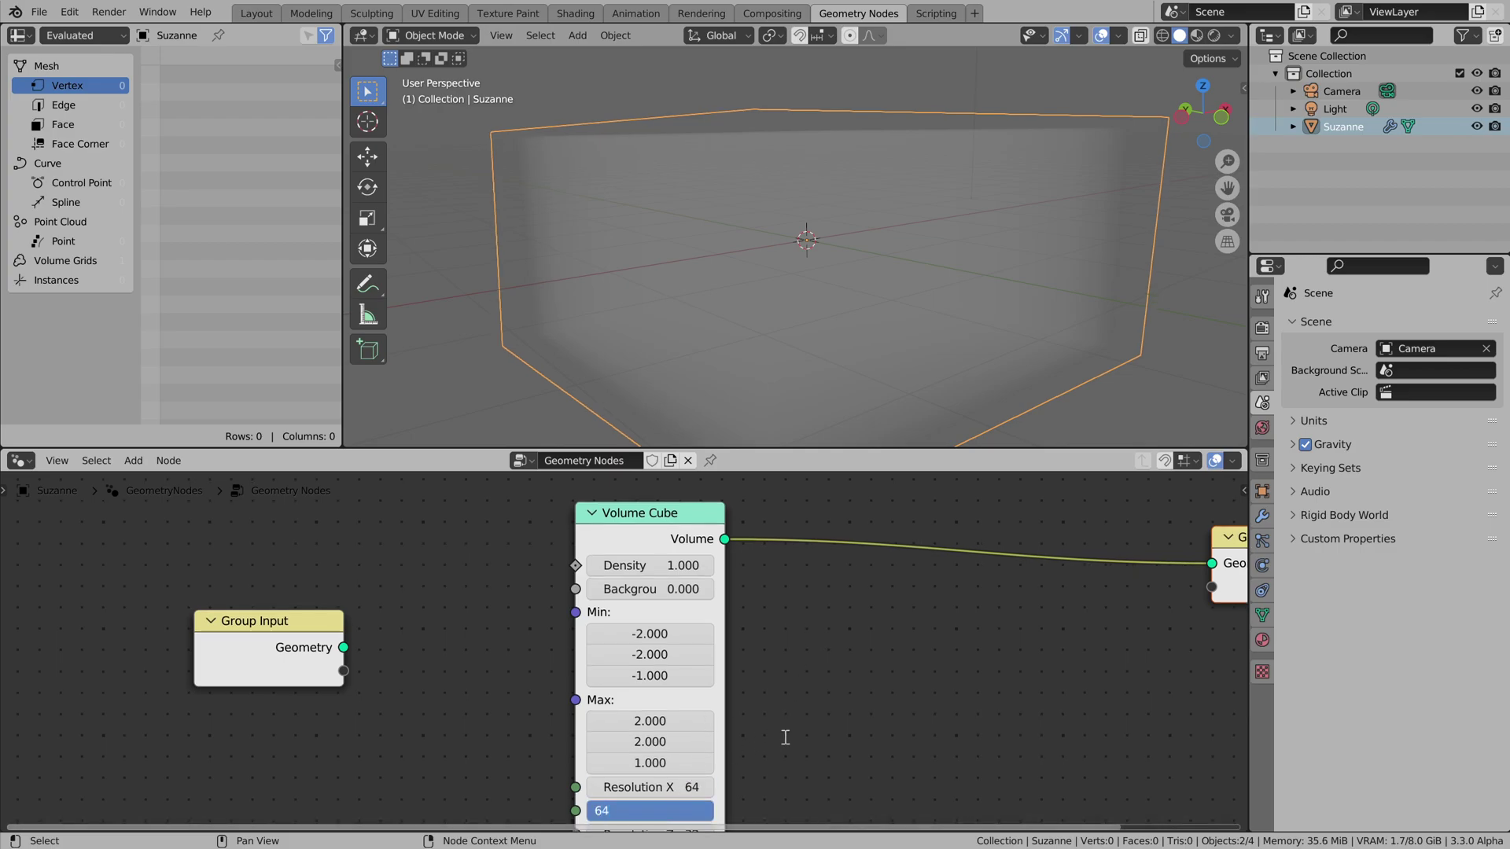
{"action": "key", "text": "Return"}
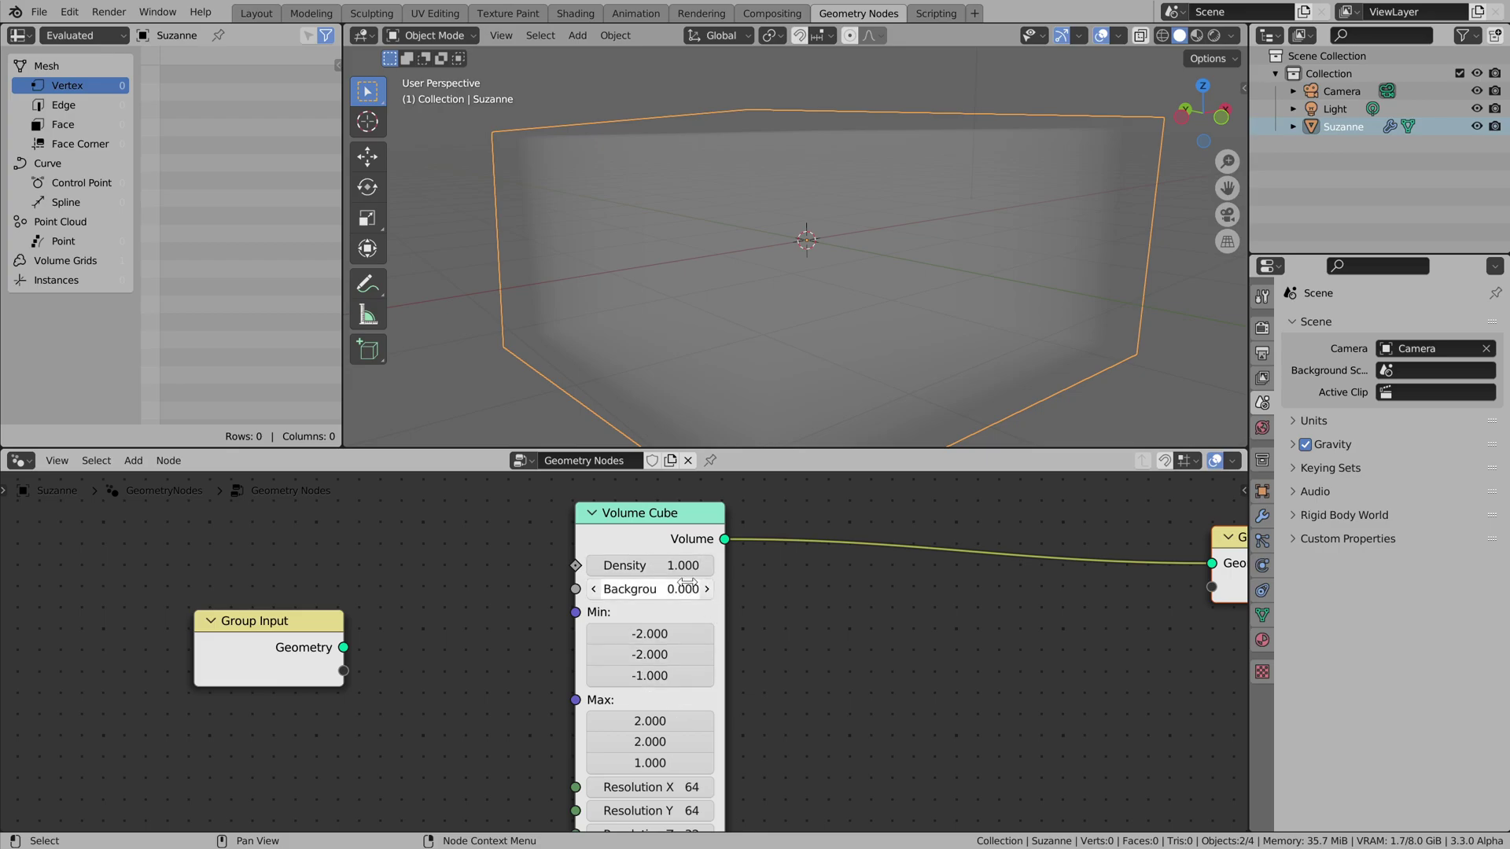
{"action": "scroll", "coordinate": [812, 598], "scroll_direction": "down", "scroll_amount": 3}
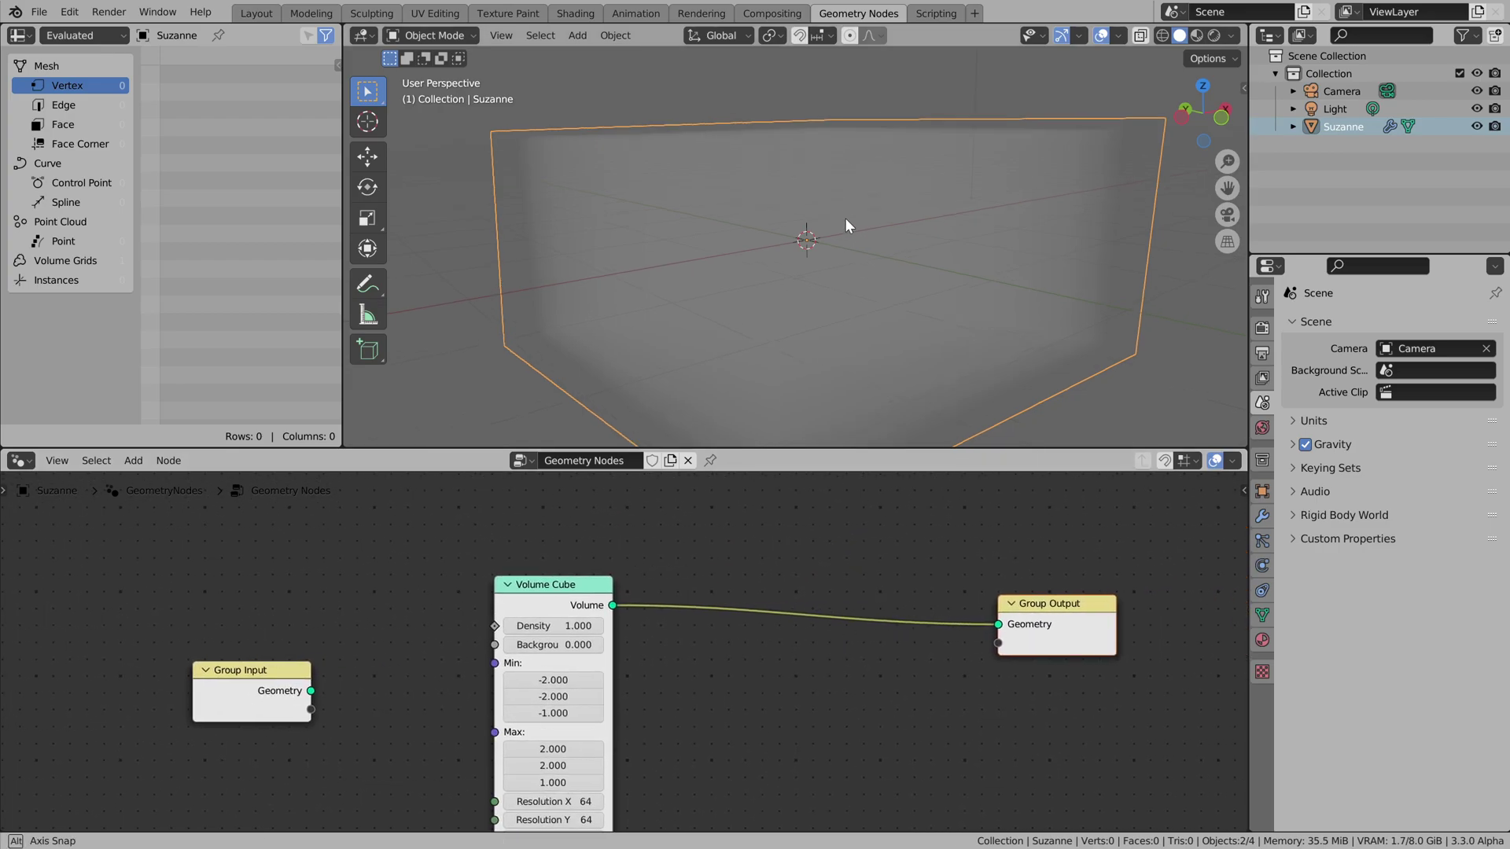
{"action": "middle_click_drag", "start_coordinate": [844, 219], "coordinate": [838, 364]}
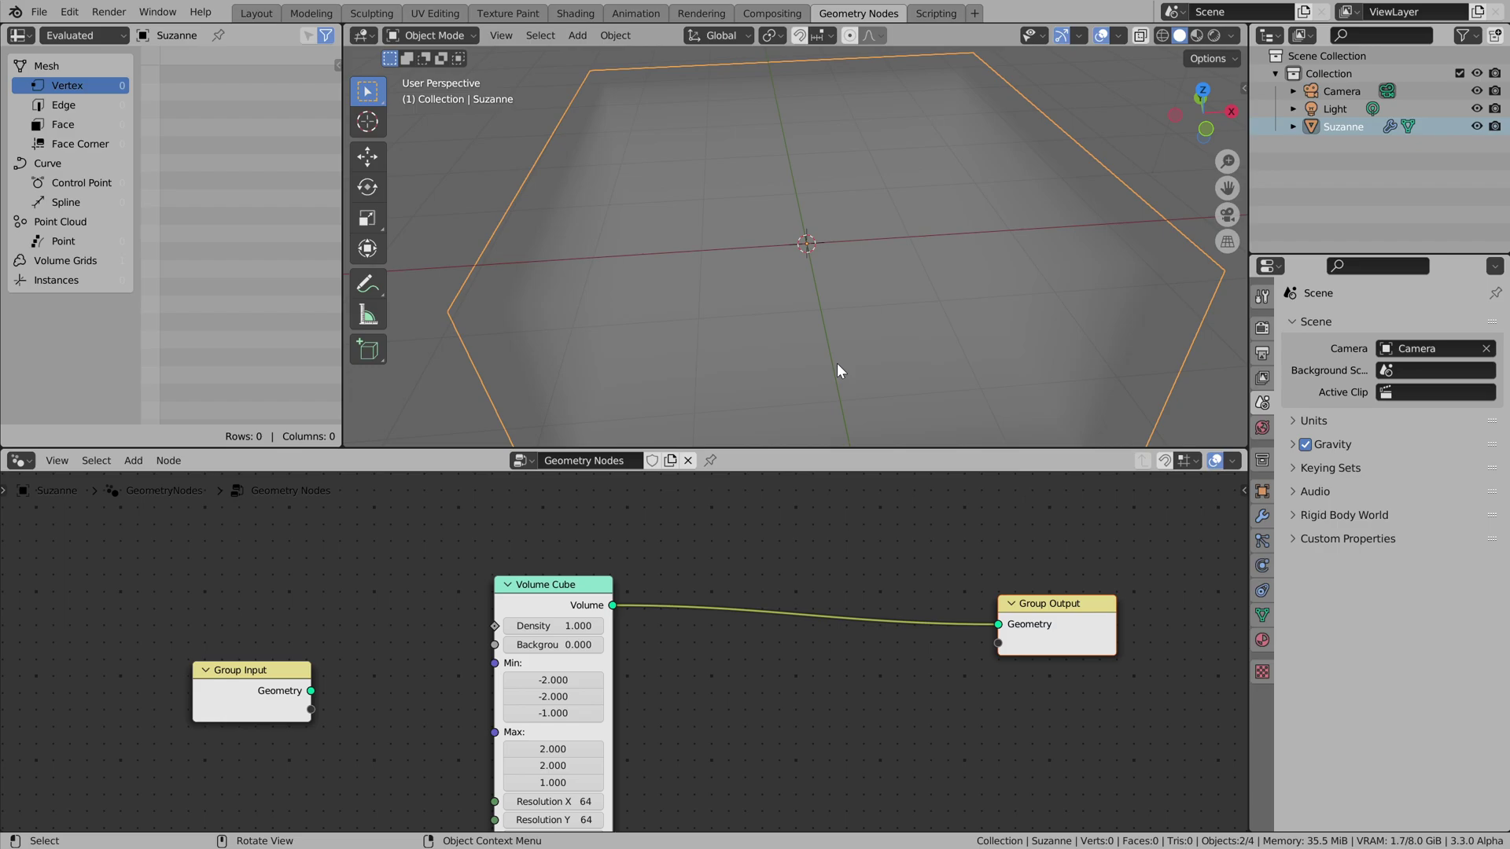
{"action": "left_click_drag", "start_coordinate": [1046, 605], "coordinate": [1091, 585]}
- Drop a Volume to Mesh node onto the link between Volume Cube and Group Output
{"action": "key", "text": "shift+a"}
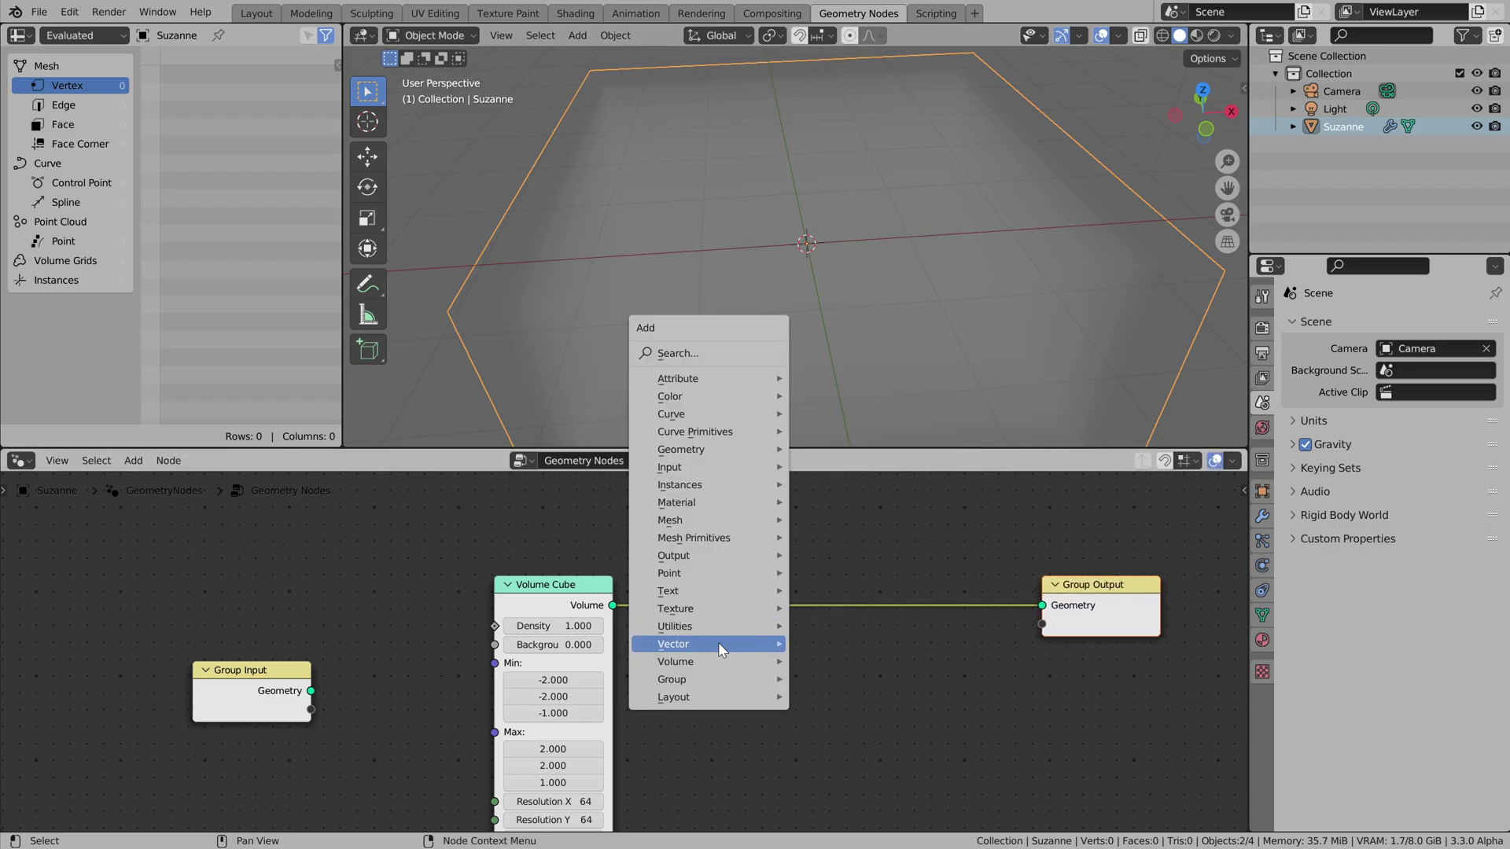
{"action": "mouse_move", "coordinate": [716, 660]}
{"action": "left_click", "coordinate": [854, 678]}
{"action": "left_click", "coordinate": [626, 475]}
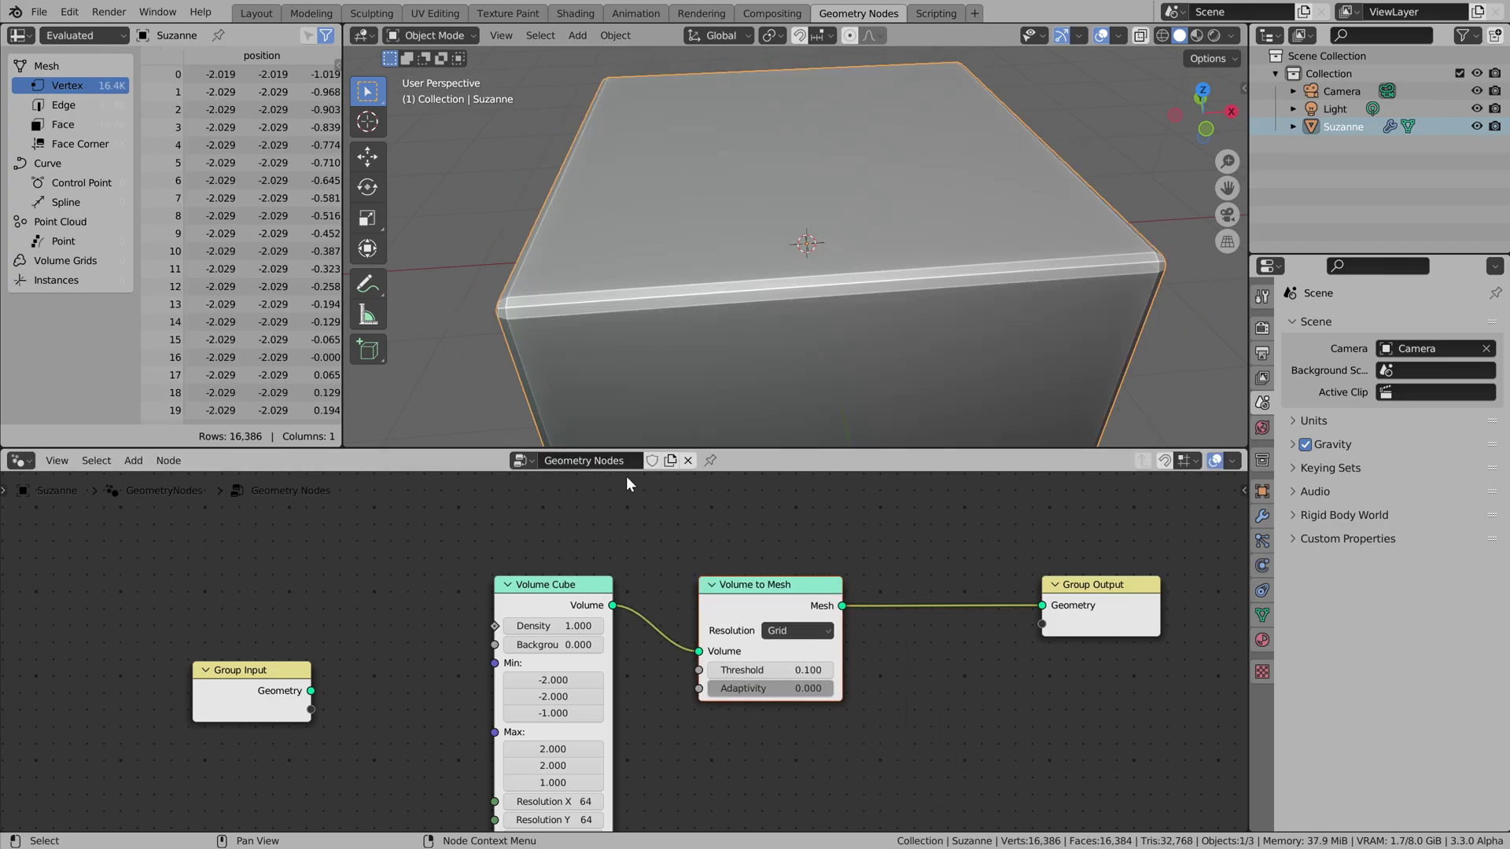
{"action": "middle_click_drag", "start_coordinate": [795, 258], "coordinate": [871, 134]}
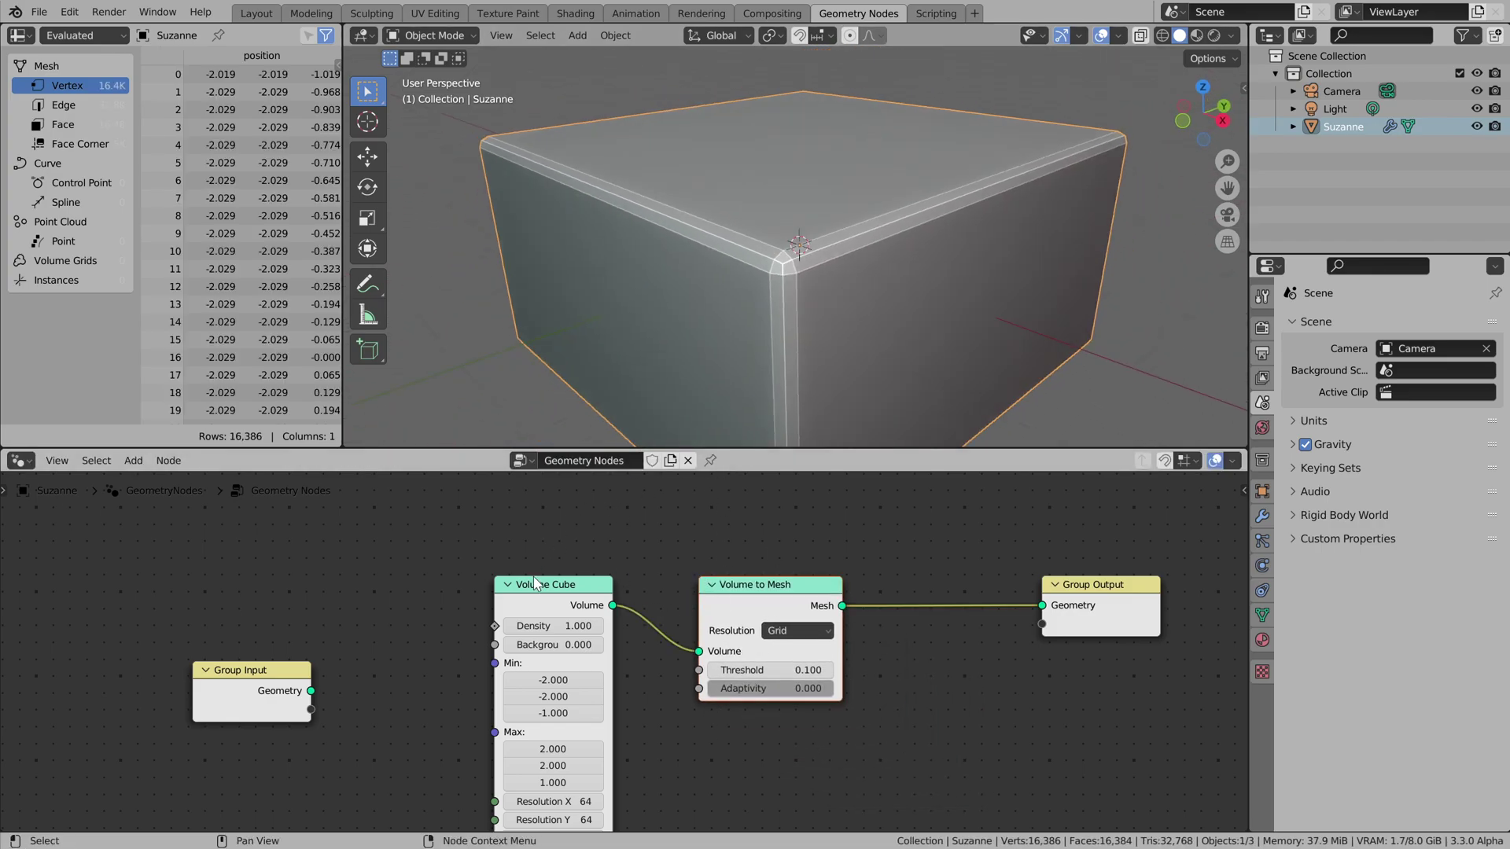
- Rearrange the Volume to Mesh, Volume Cube and Group Input nodes into a tidy chain
{"action": "left_click_drag", "start_coordinate": [779, 594], "coordinate": [825, 547]}
{"action": "middle_click_drag", "start_coordinate": [803, 260], "coordinate": [864, 214]}
{"action": "left_click_drag", "start_coordinate": [552, 581], "coordinate": [632, 525]}
{"action": "middle_click_drag", "start_coordinate": [426, 638], "coordinate": [556, 630]}
{"action": "left_click_drag", "start_coordinate": [403, 667], "coordinate": [148, 721]}
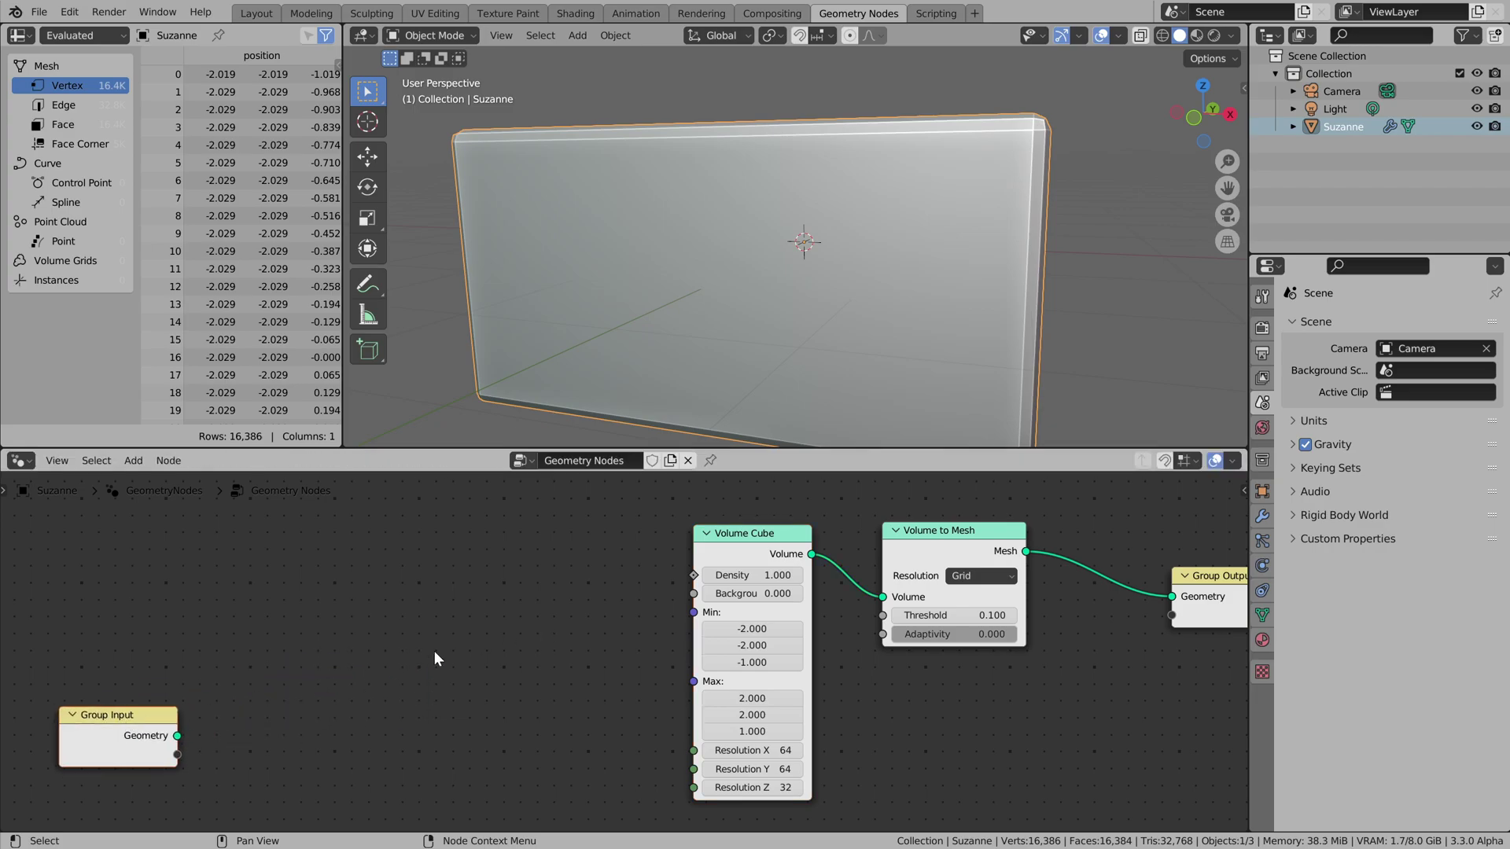
{"action": "middle_click_drag", "start_coordinate": [533, 627], "coordinate": [604, 686]}
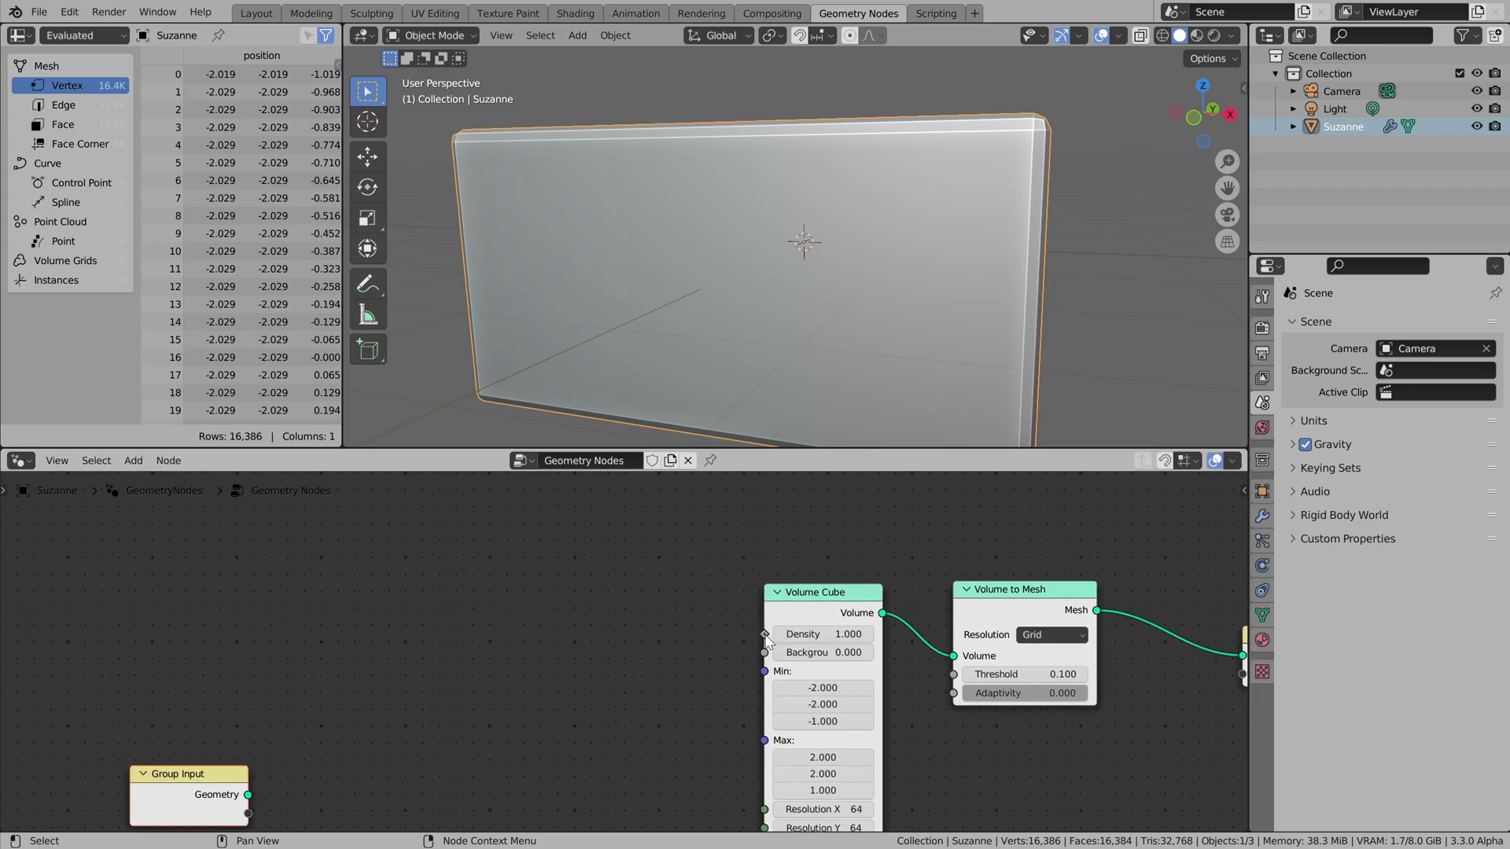
- Add a Voronoi Texture and feed its Distance into the Volume Cube's Density
{"action": "key", "text": "shift+a"}
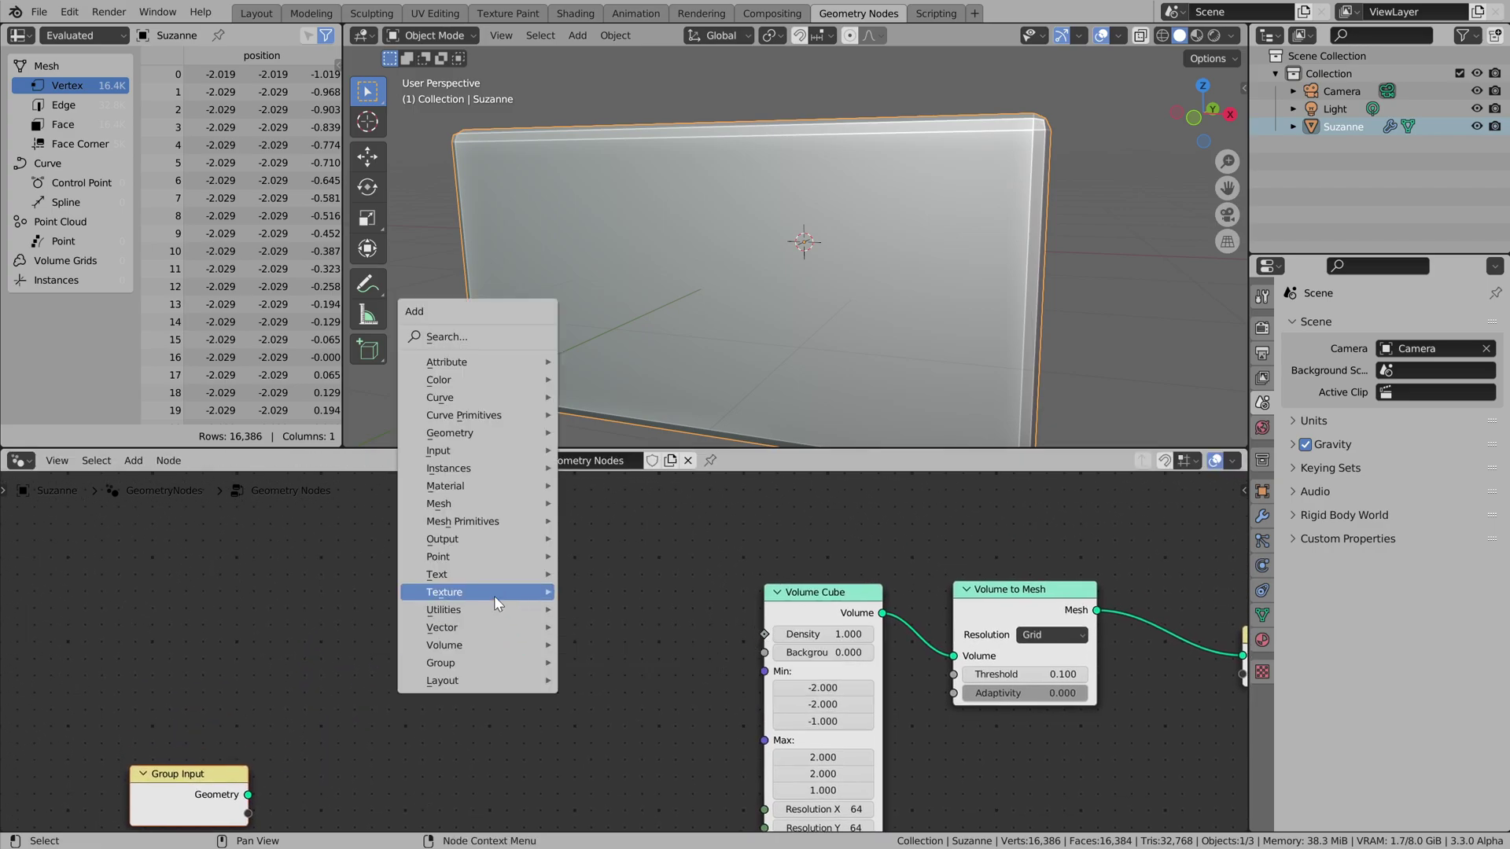
{"action": "mouse_move", "coordinate": [494, 595]}
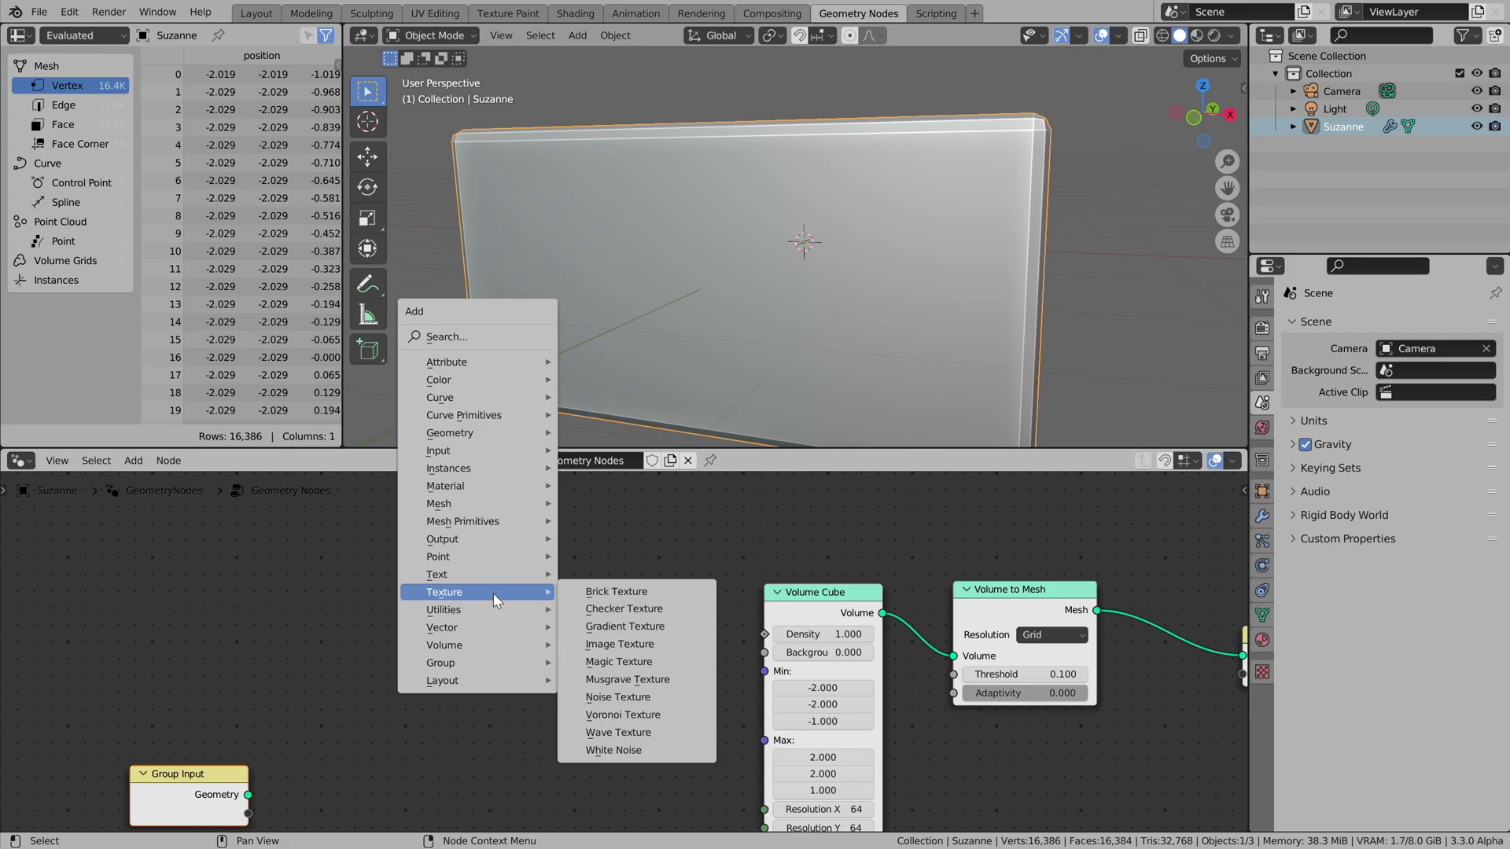
{"action": "left_click", "coordinate": [621, 715]}
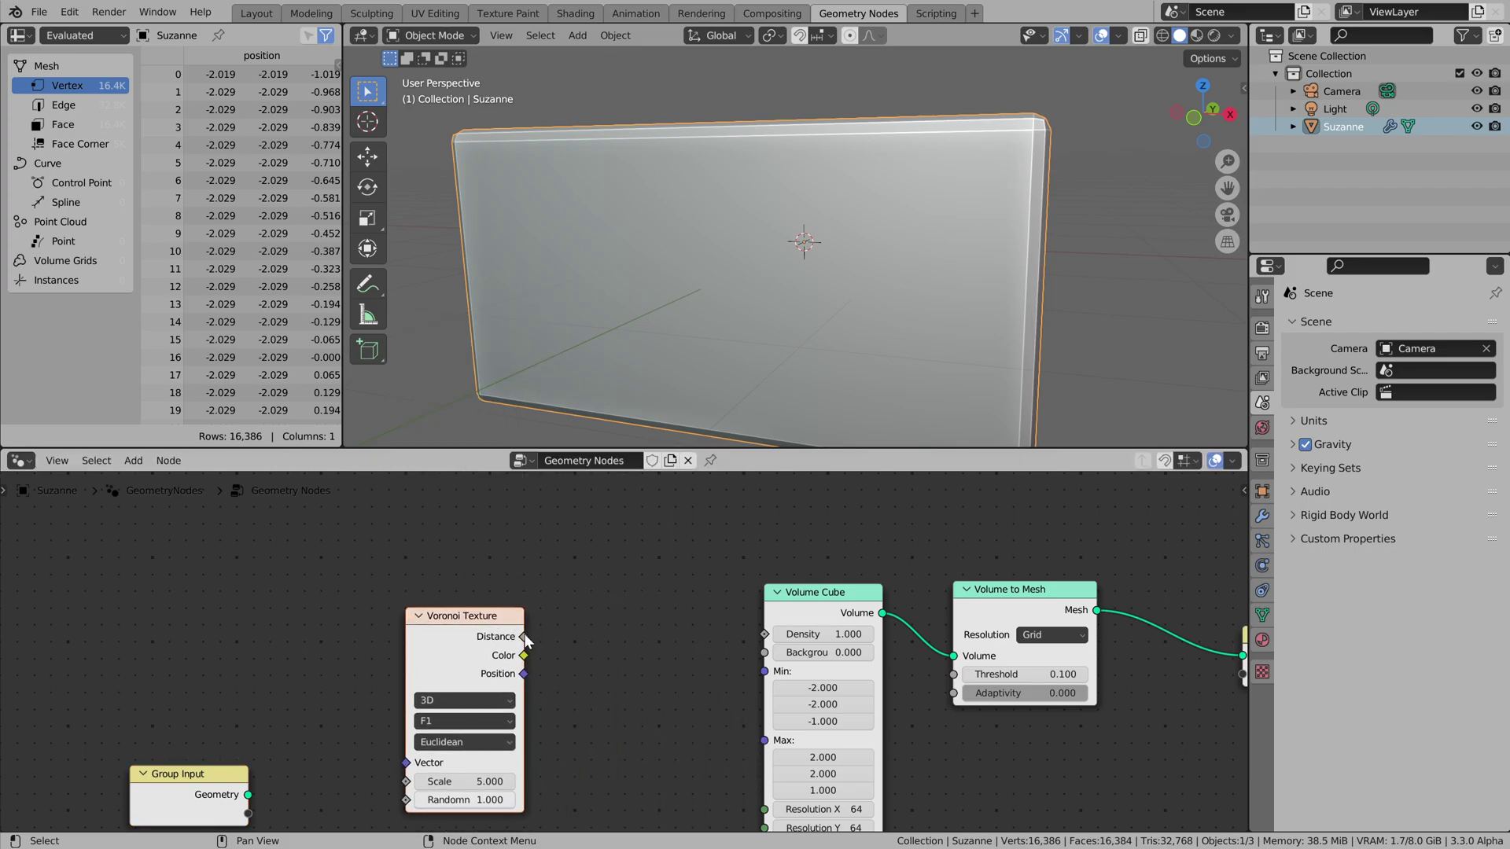
{"action": "left_click_drag", "start_coordinate": [523, 637], "coordinate": [767, 636]}
- Try Volume to Mesh thresholds of 0.580 and 0.180, then settle on 0.480
{"action": "middle_click_drag", "start_coordinate": [958, 515], "coordinate": [852, 511]}
{"action": "scroll", "coordinate": [833, 632], "scroll_direction": "up", "scroll_amount": 1}
{"action": "left_click_drag", "start_coordinate": [926, 671], "coordinate": [1094, 671], "text": "shift"}
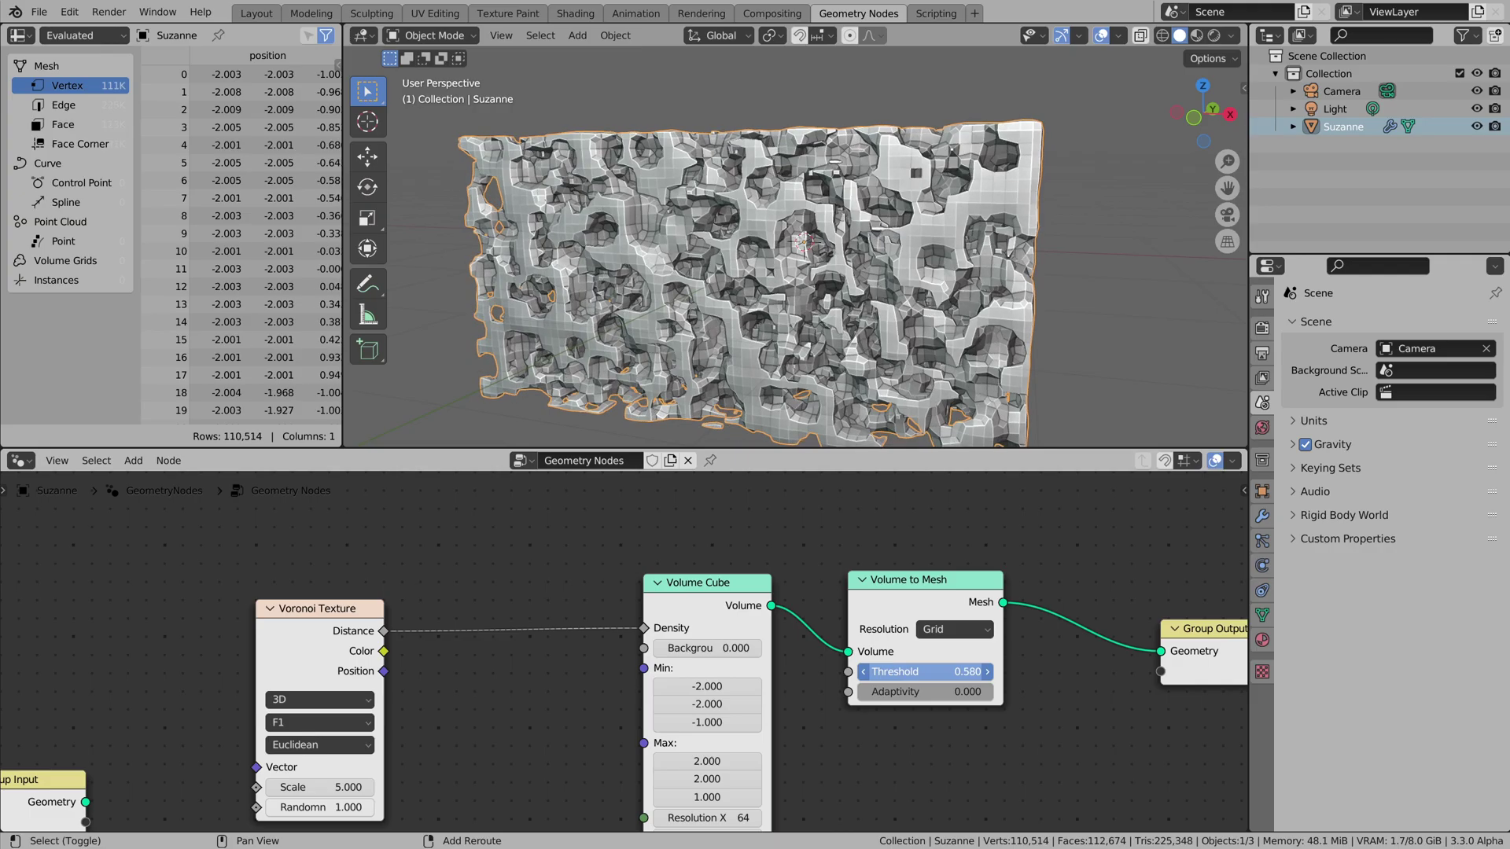
{"action": "middle_click_drag", "start_coordinate": [929, 249], "coordinate": [974, 286]}
{"action": "scroll", "coordinate": [878, 343], "scroll_direction": "up", "scroll_amount": 6}
{"action": "scroll", "coordinate": [907, 286], "scroll_direction": "up", "scroll_amount": 4}
{"action": "scroll", "coordinate": [859, 265], "scroll_direction": "up", "scroll_amount": 4}
{"action": "scroll", "coordinate": [846, 260], "scroll_direction": "up", "scroll_amount": 2}
{"action": "scroll", "coordinate": [867, 256], "scroll_direction": "down", "scroll_amount": 2}
{"action": "scroll", "coordinate": [841, 262], "scroll_direction": "down", "scroll_amount": 6}
{"action": "scroll", "coordinate": [857, 365], "scroll_direction": "up", "scroll_amount": 6}
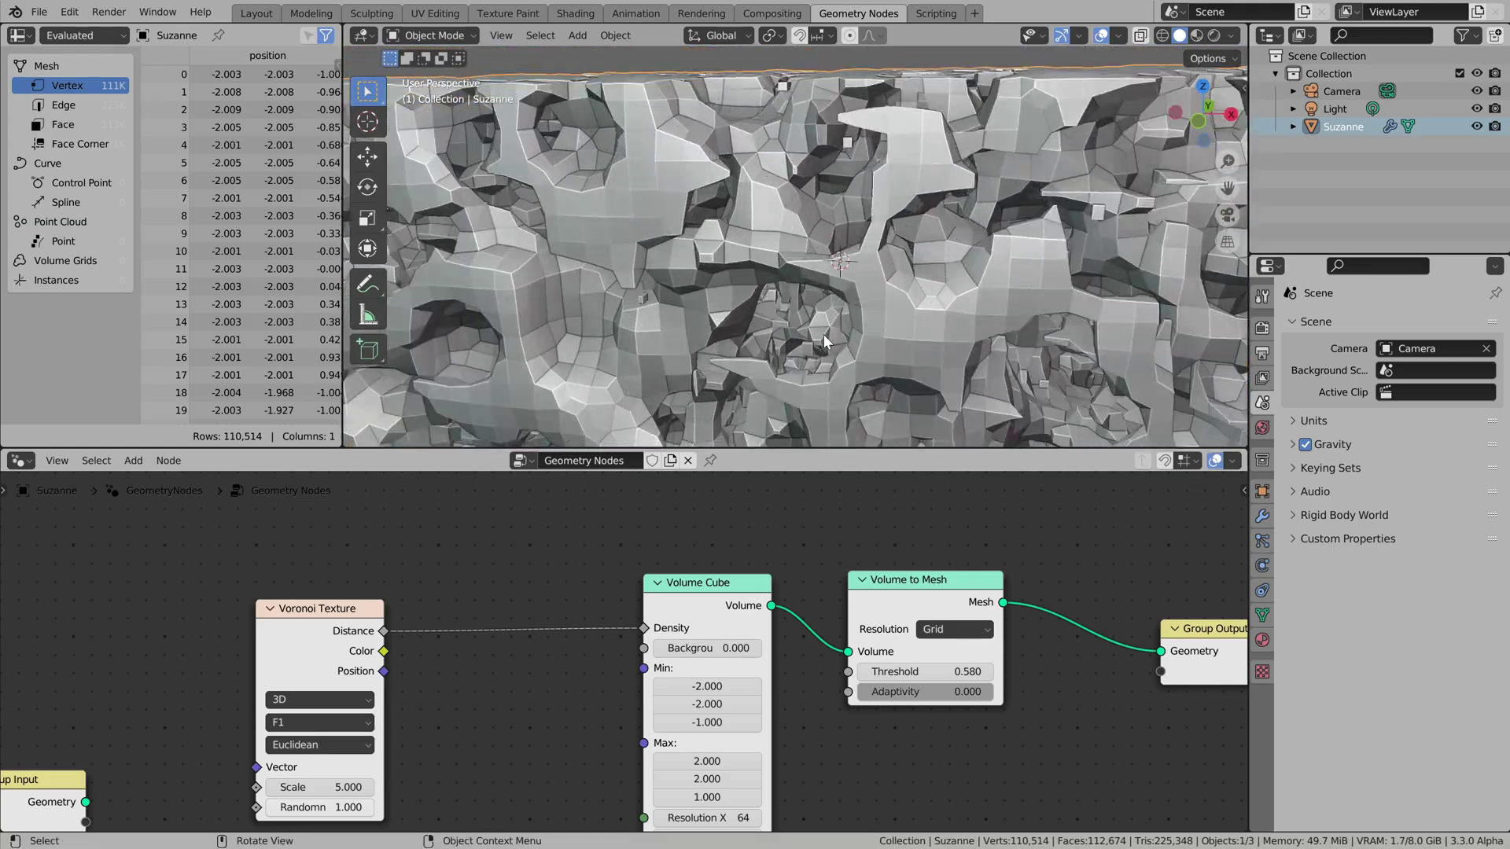
{"action": "scroll", "coordinate": [860, 366], "scroll_direction": "up", "scroll_amount": 3}
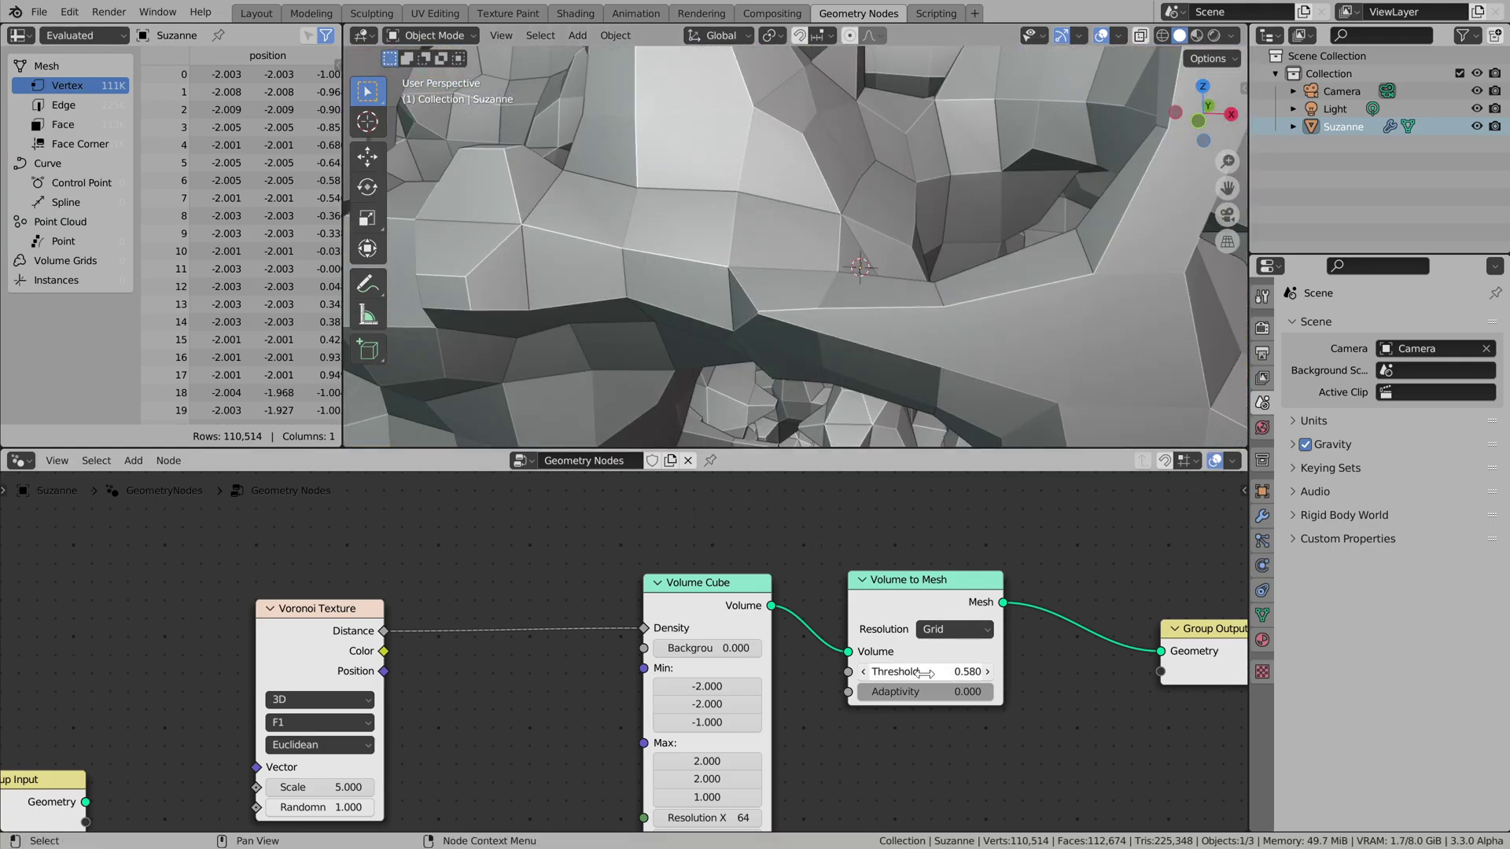
{"action": "mouse_move", "coordinate": [897, 671]}
{"action": "left_mouse_down"}
{"action": "mouse_move", "coordinate": [834, 672]}
{"action": "mouse_move", "coordinate": [880, 671]}
{"action": "left_mouse_up"}
{"action": "middle_click_drag", "start_coordinate": [853, 111], "coordinate": [897, 150]}
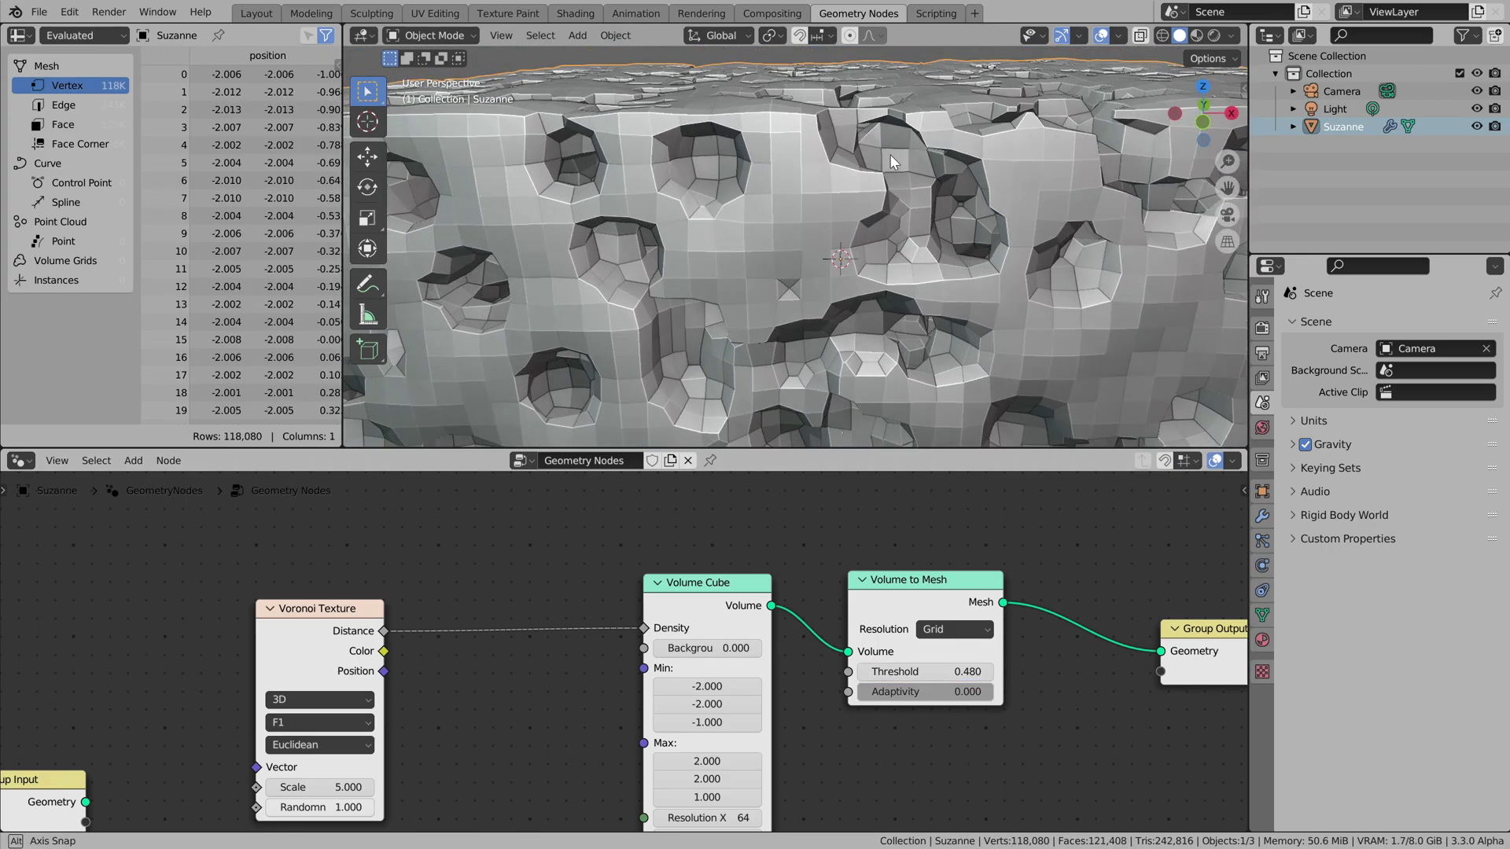
{"action": "middle_click_drag", "start_coordinate": [1043, 663], "coordinate": [893, 630]}
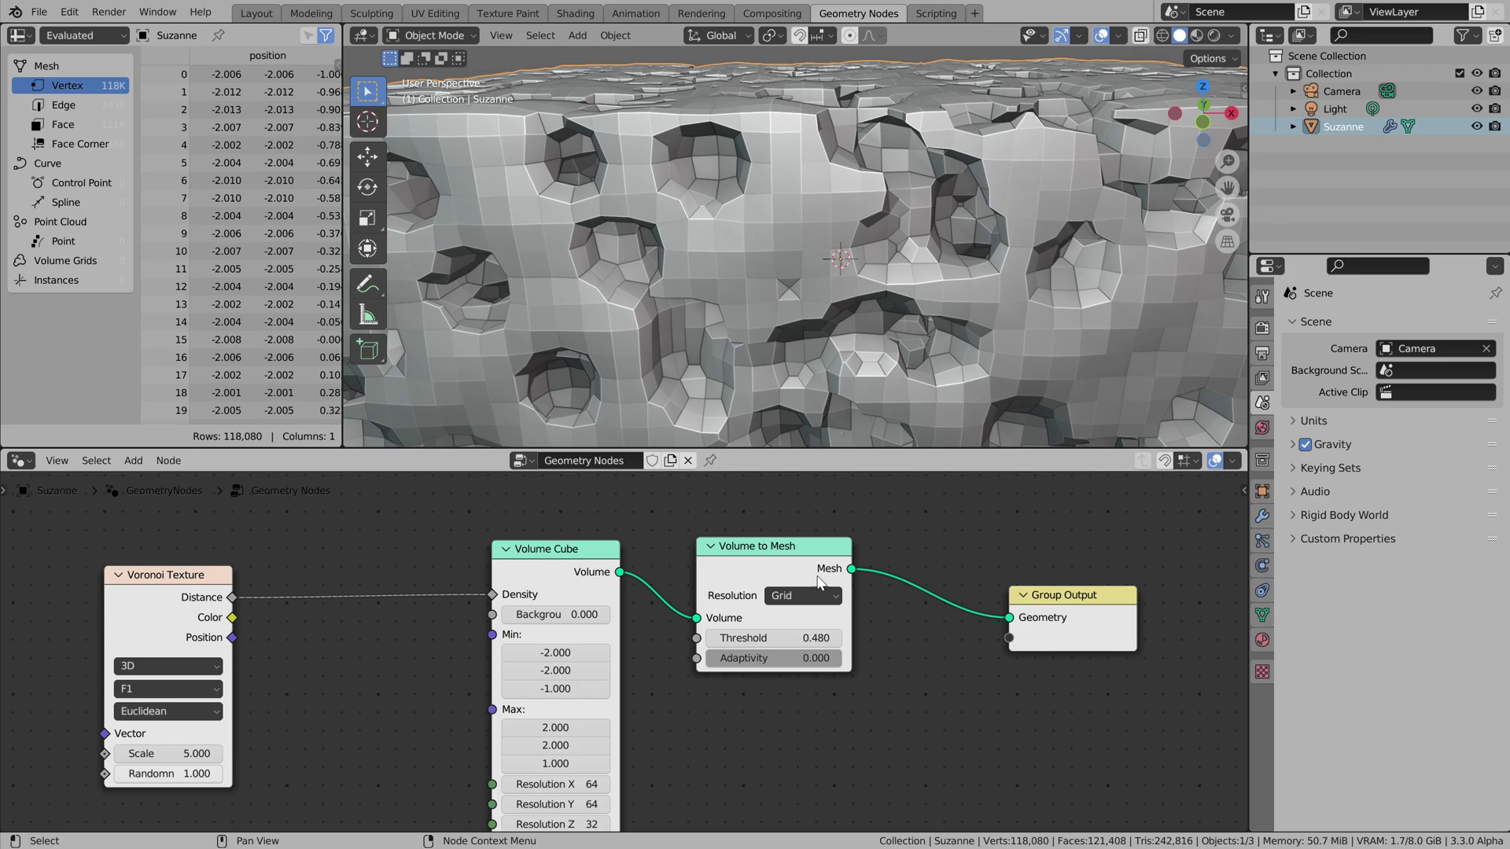
- Switch Volume to Mesh resolution to Amount and nudge the voxel amount slightly above 64
{"action": "left_click", "coordinate": [809, 597]}
{"action": "left_click", "coordinate": [799, 639]}
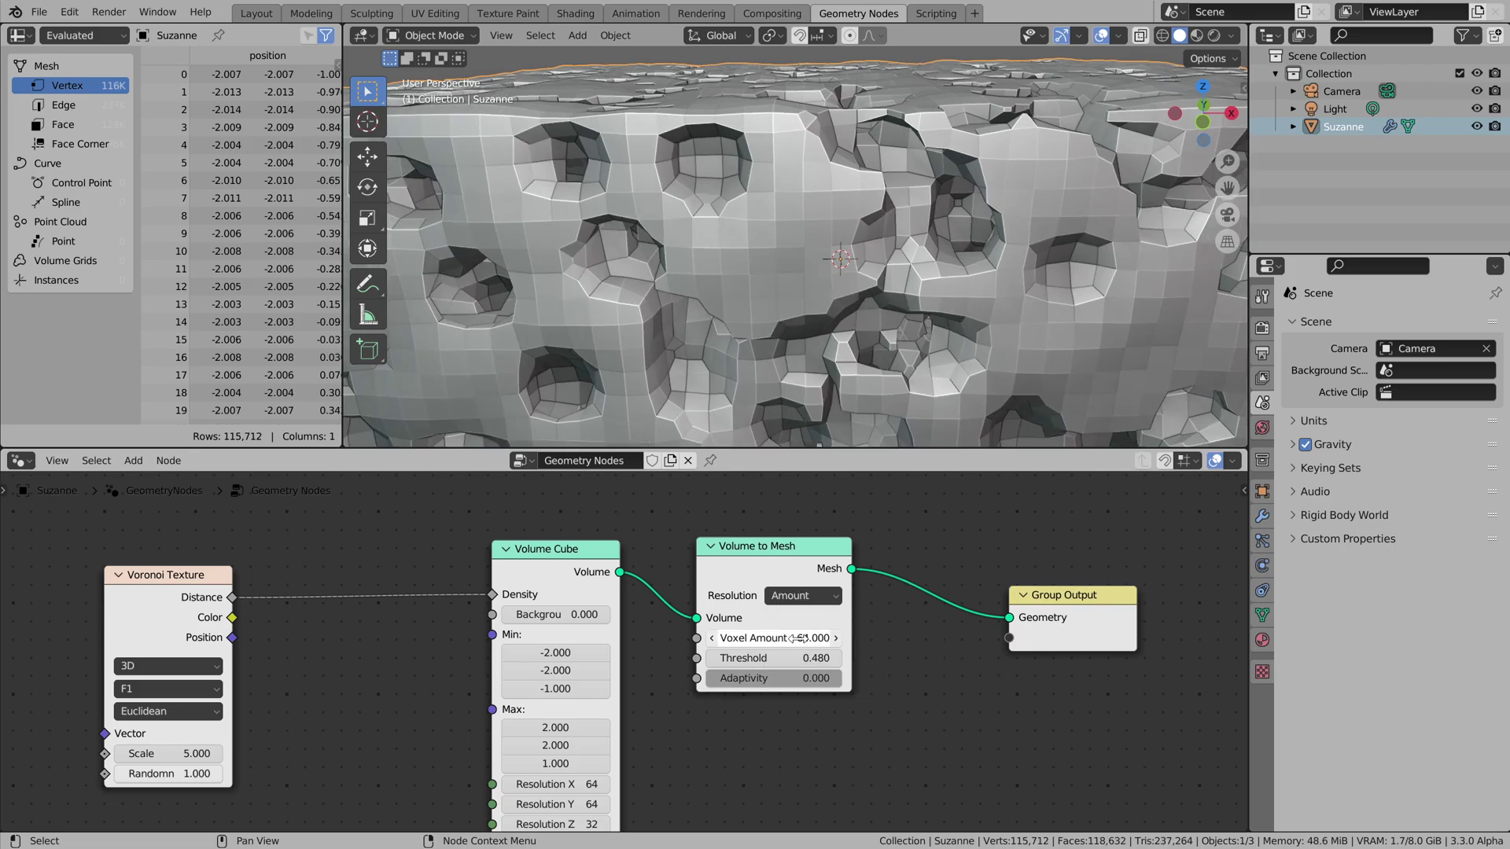
{"action": "middle_click_drag", "start_coordinate": [725, 308], "coordinate": [766, 267]}
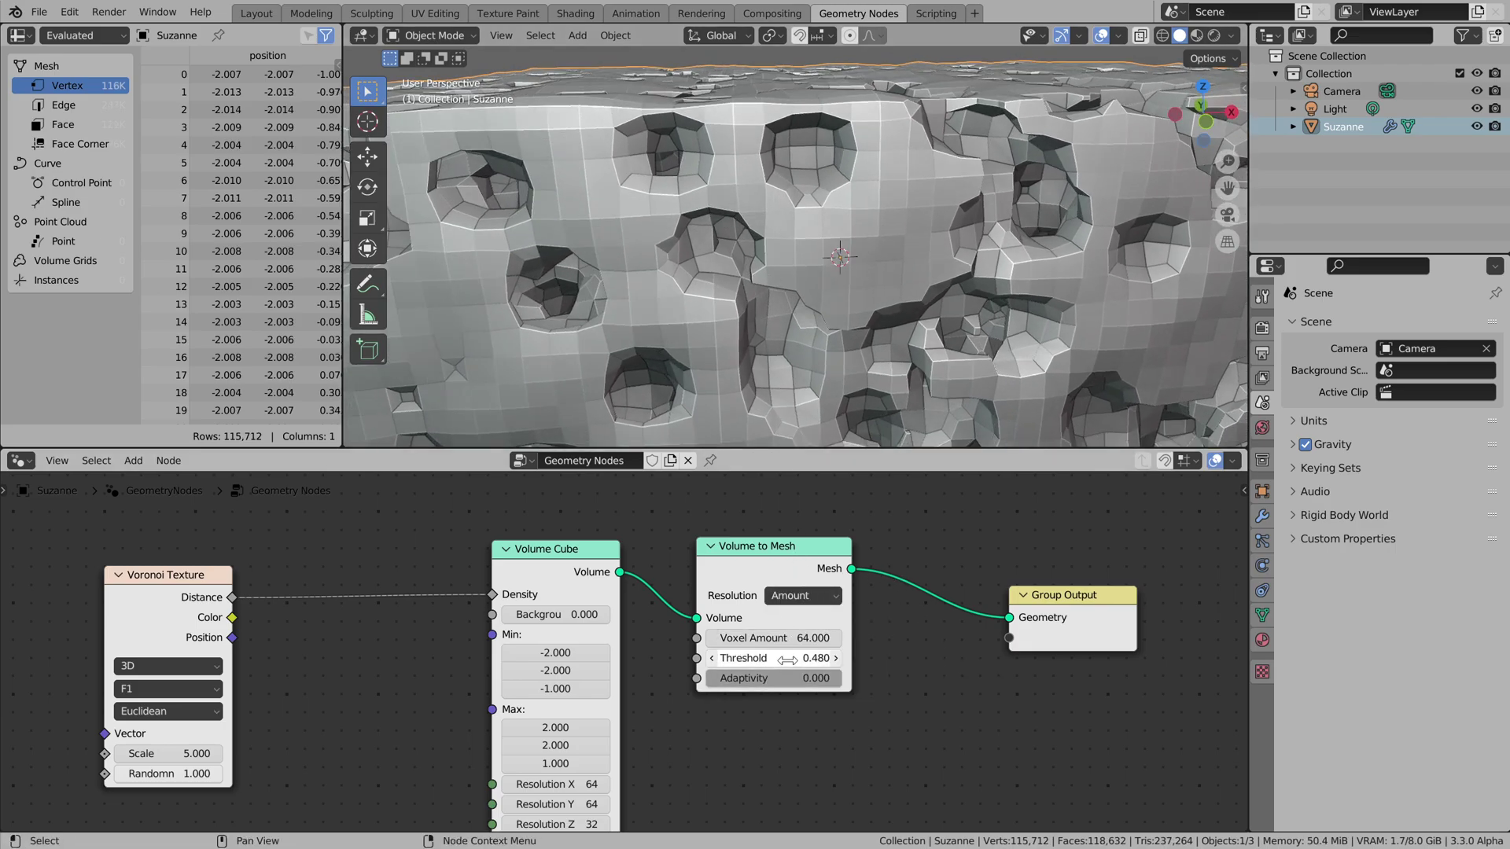
{"action": "left_click_drag", "start_coordinate": [755, 638], "coordinate": [946, 638]}
{"action": "middle_click_drag", "start_coordinate": [777, 294], "coordinate": [988, 389]}
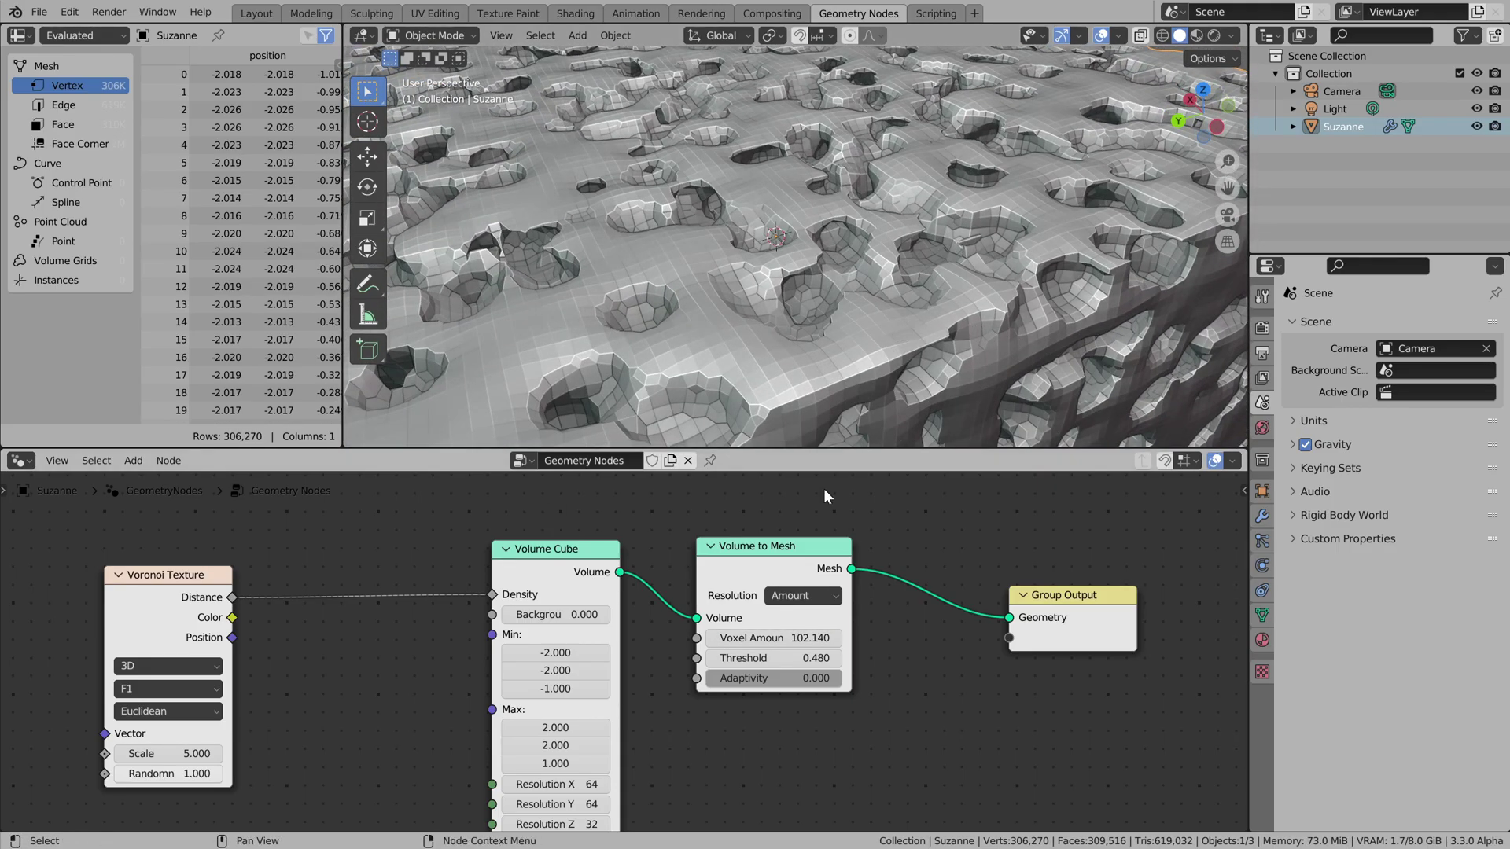
- Change Volume to Mesh resolution to Size with a voxel size of 0.05 m
{"action": "left_click", "coordinate": [824, 596]}
{"action": "left_click", "coordinate": [823, 663]}
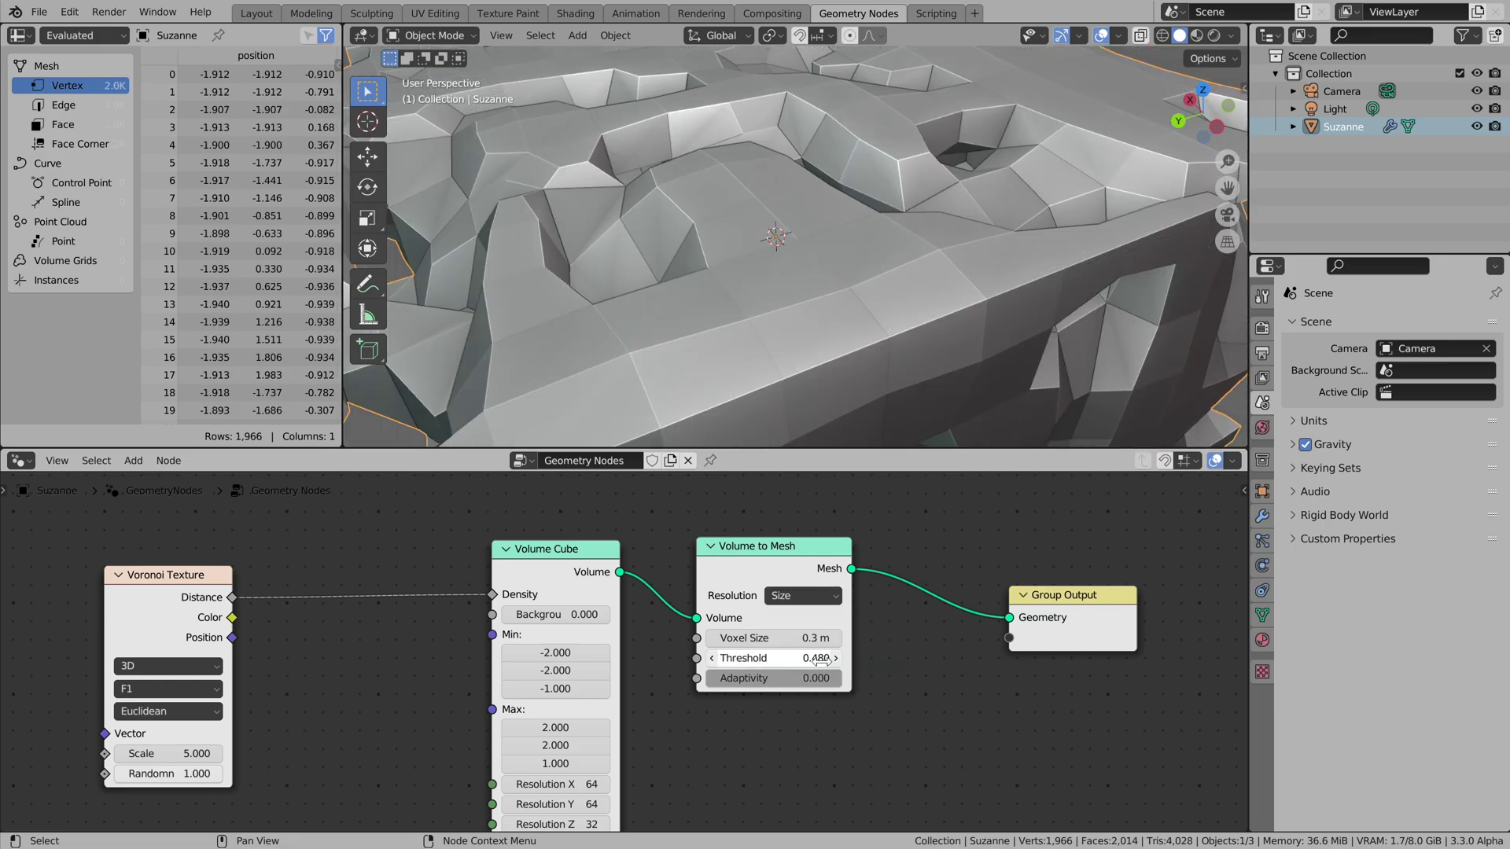
{"action": "scroll", "coordinate": [911, 339], "scroll_direction": "down", "scroll_amount": 3}
{"action": "middle_click_drag", "start_coordinate": [911, 338], "coordinate": [921, 377]}
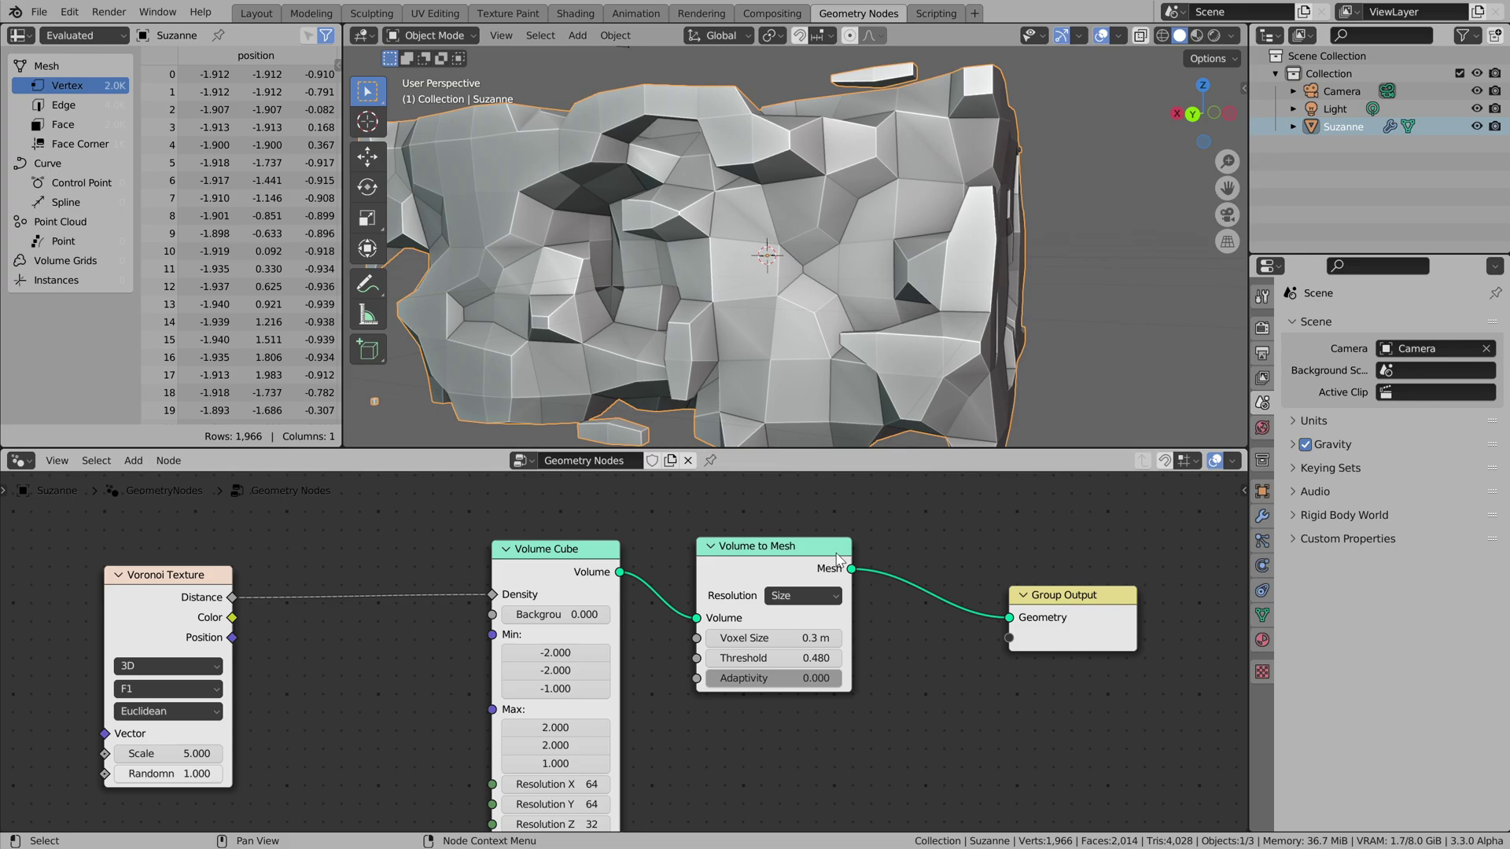
{"action": "left_click_drag", "start_coordinate": [792, 639], "coordinate": [684, 637]}
{"action": "left_click", "coordinate": [763, 641]}
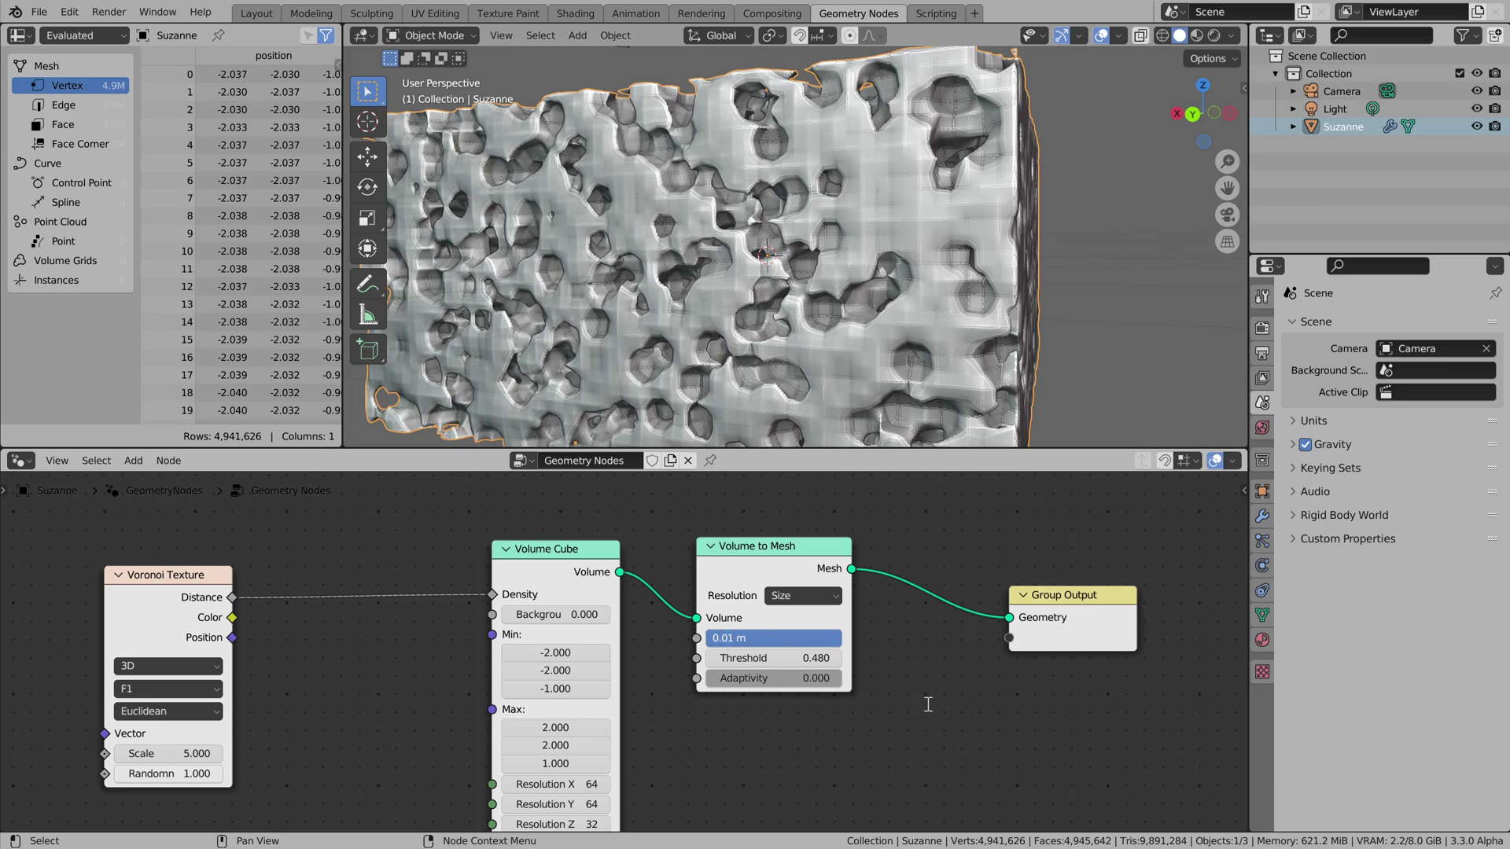
{"action": "key", "text": "Return"}
{"action": "middle_click_drag", "start_coordinate": [708, 222], "coordinate": [800, 326]}
{"action": "scroll", "coordinate": [735, 277], "scroll_direction": "up", "scroll_amount": 5}
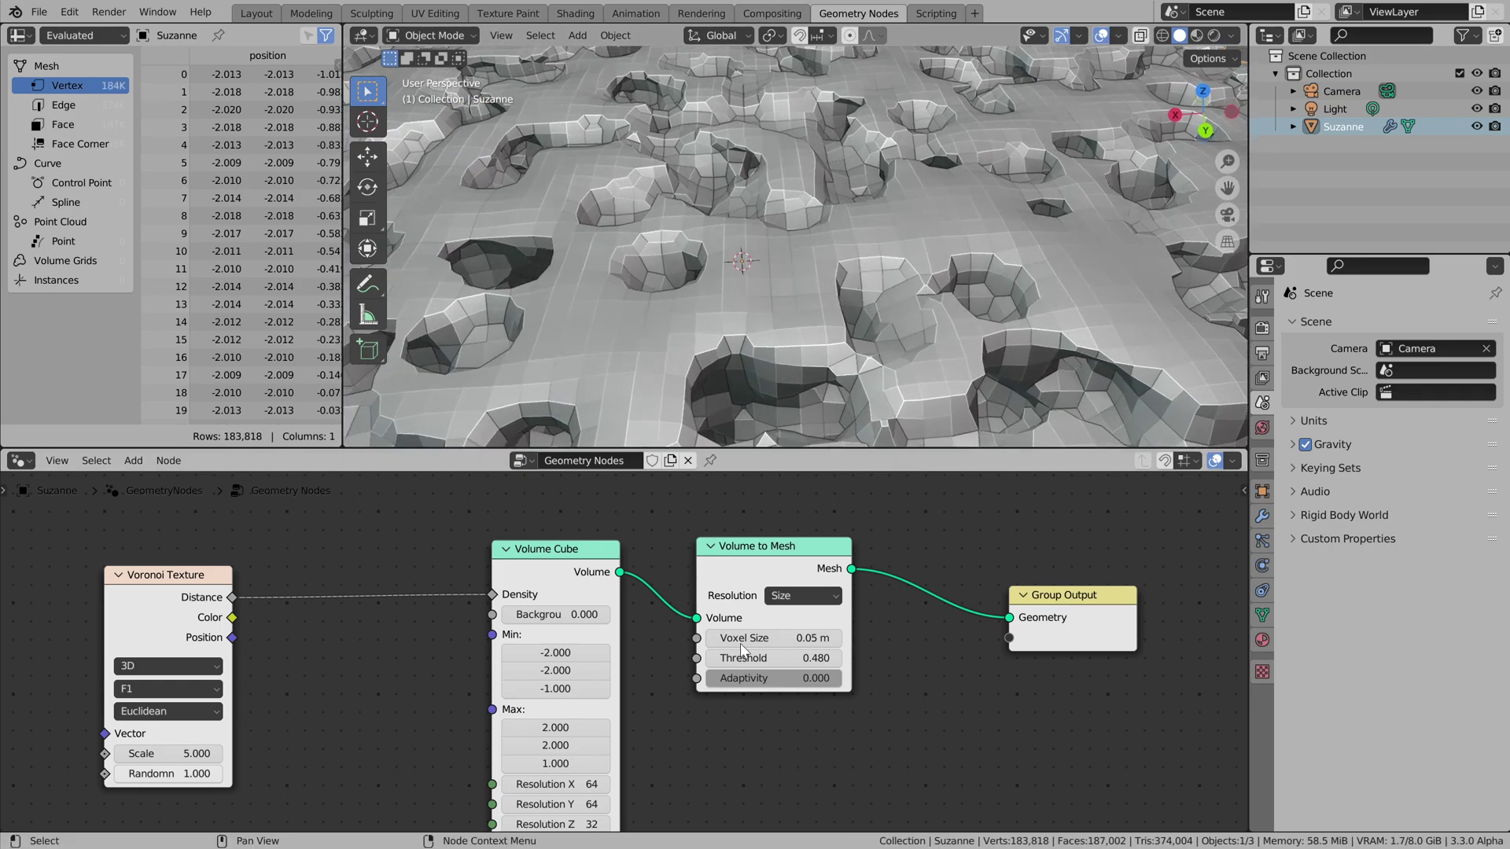
{"action": "middle_click_drag", "start_coordinate": [739, 644], "coordinate": [995, 629]}
- Set the Voronoi Texture feature to F2 and its distance metric to Chebychev
{"action": "scroll", "coordinate": [906, 196], "scroll_direction": "down", "scroll_amount": 3}
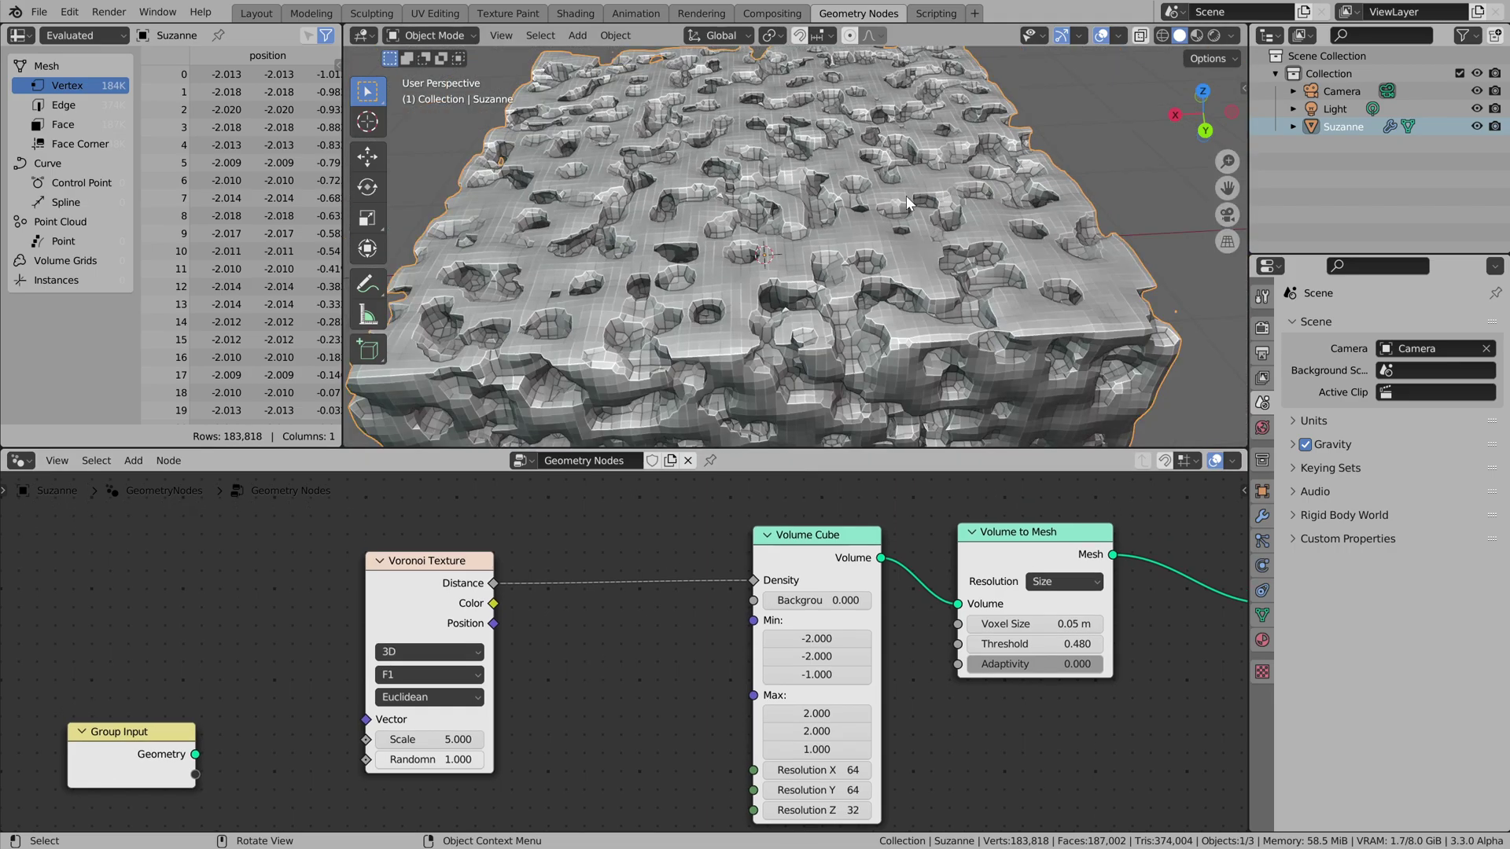
{"action": "middle_click_drag", "start_coordinate": [906, 196], "coordinate": [777, 201]}
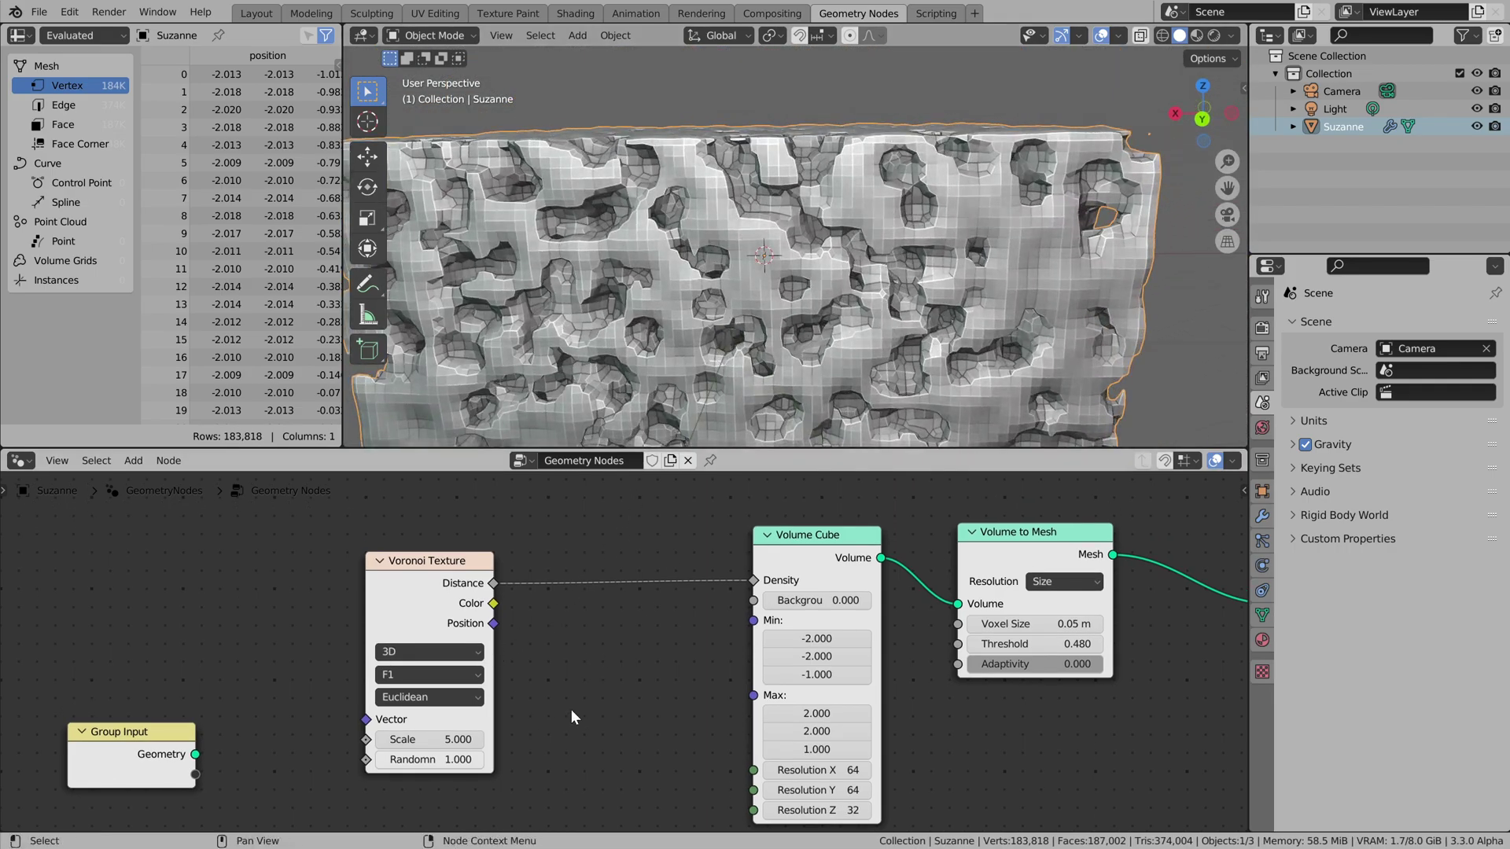
{"action": "middle_click_drag", "start_coordinate": [571, 709], "coordinate": [747, 652]}
{"action": "left_click", "coordinate": [628, 610]}
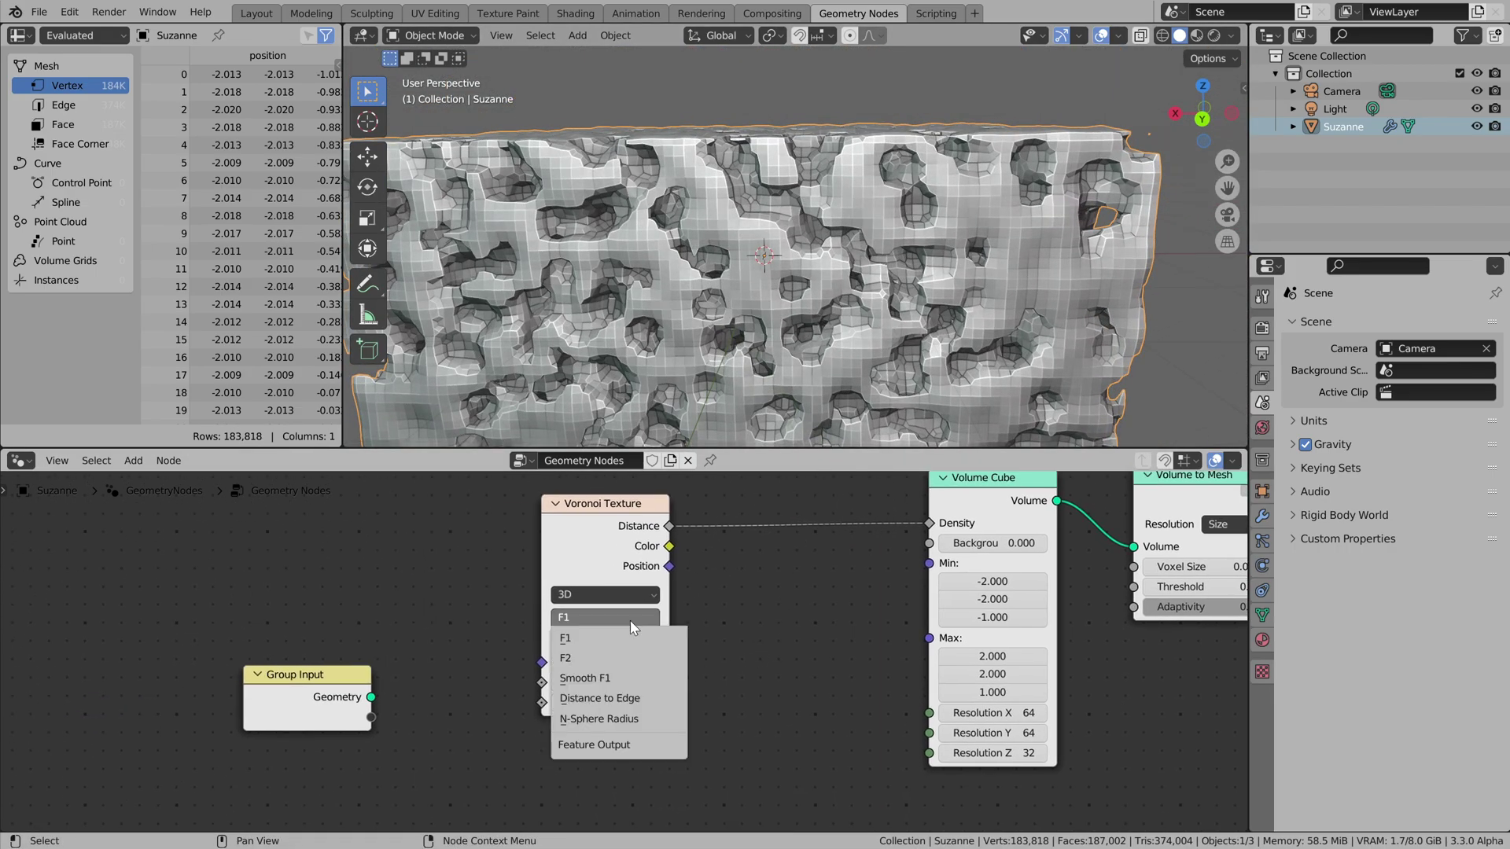
{"action": "left_click", "coordinate": [606, 658]}
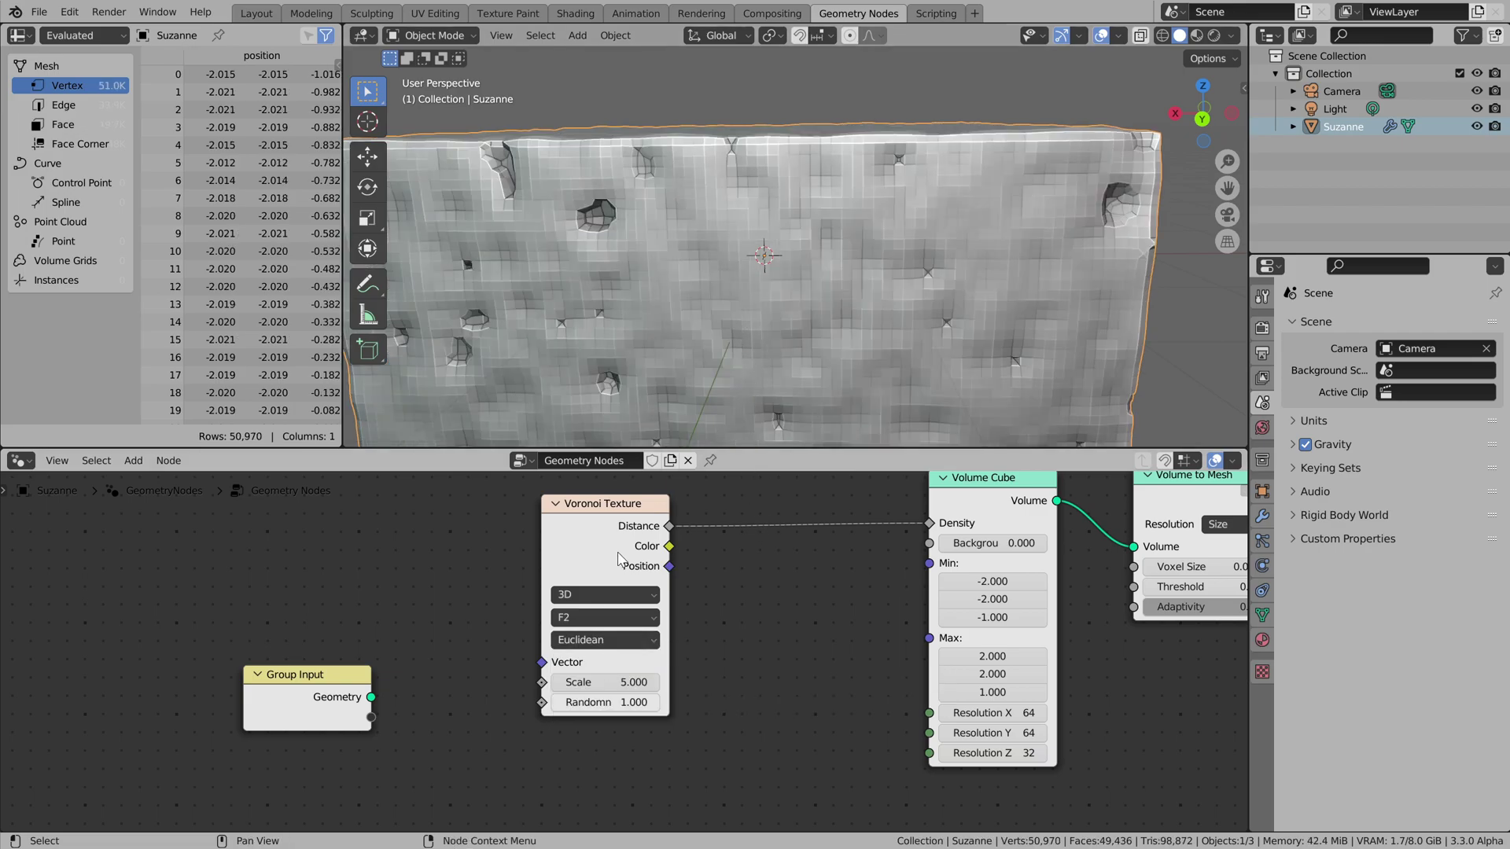
{"action": "left_click", "coordinate": [604, 641]}
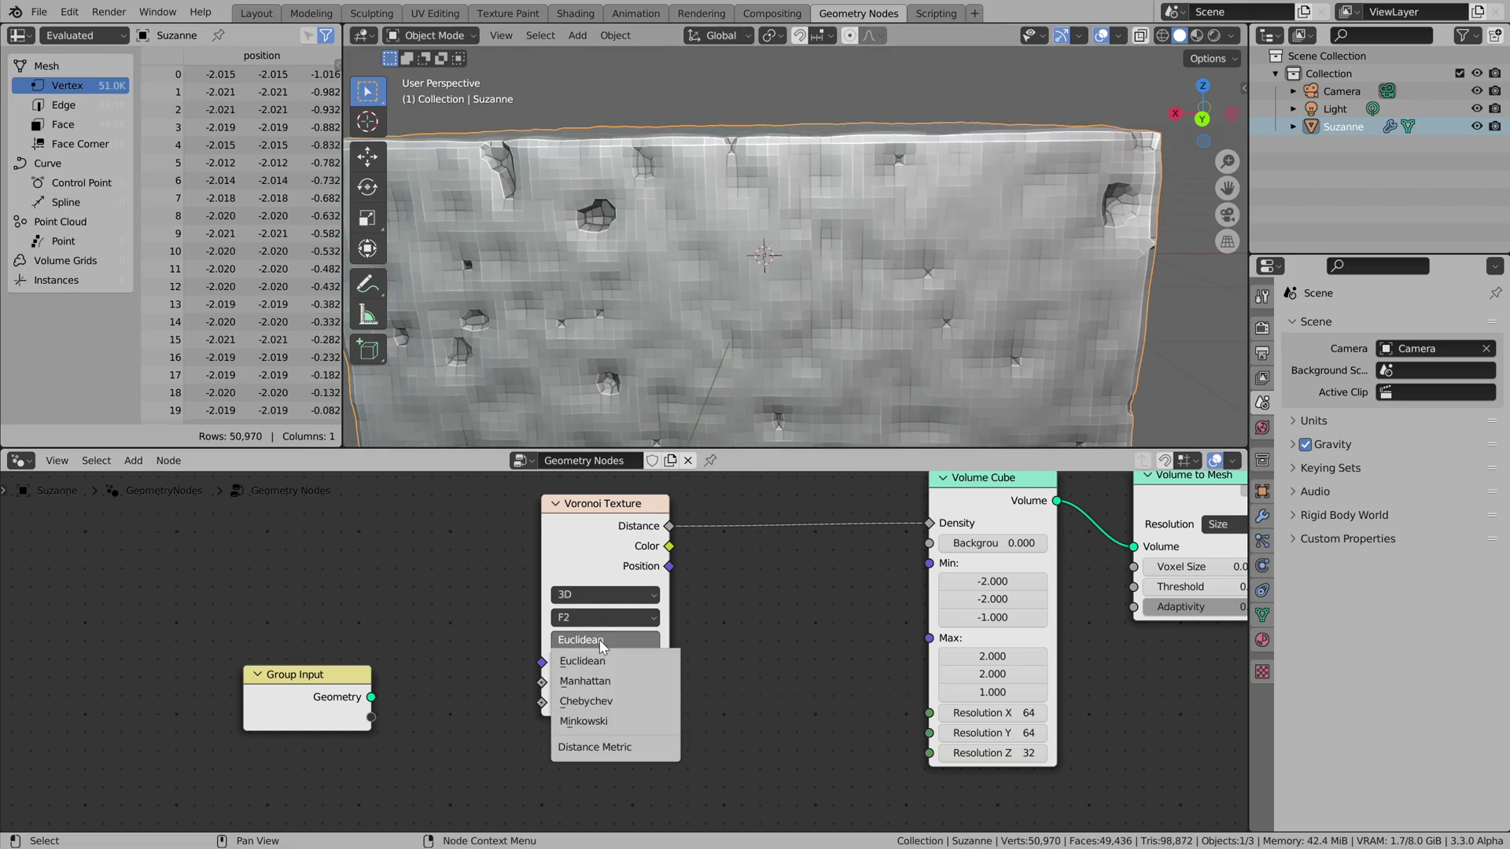
{"action": "left_click", "coordinate": [598, 701]}
{"action": "middle_click_drag", "start_coordinate": [707, 429], "coordinate": [791, 369]}
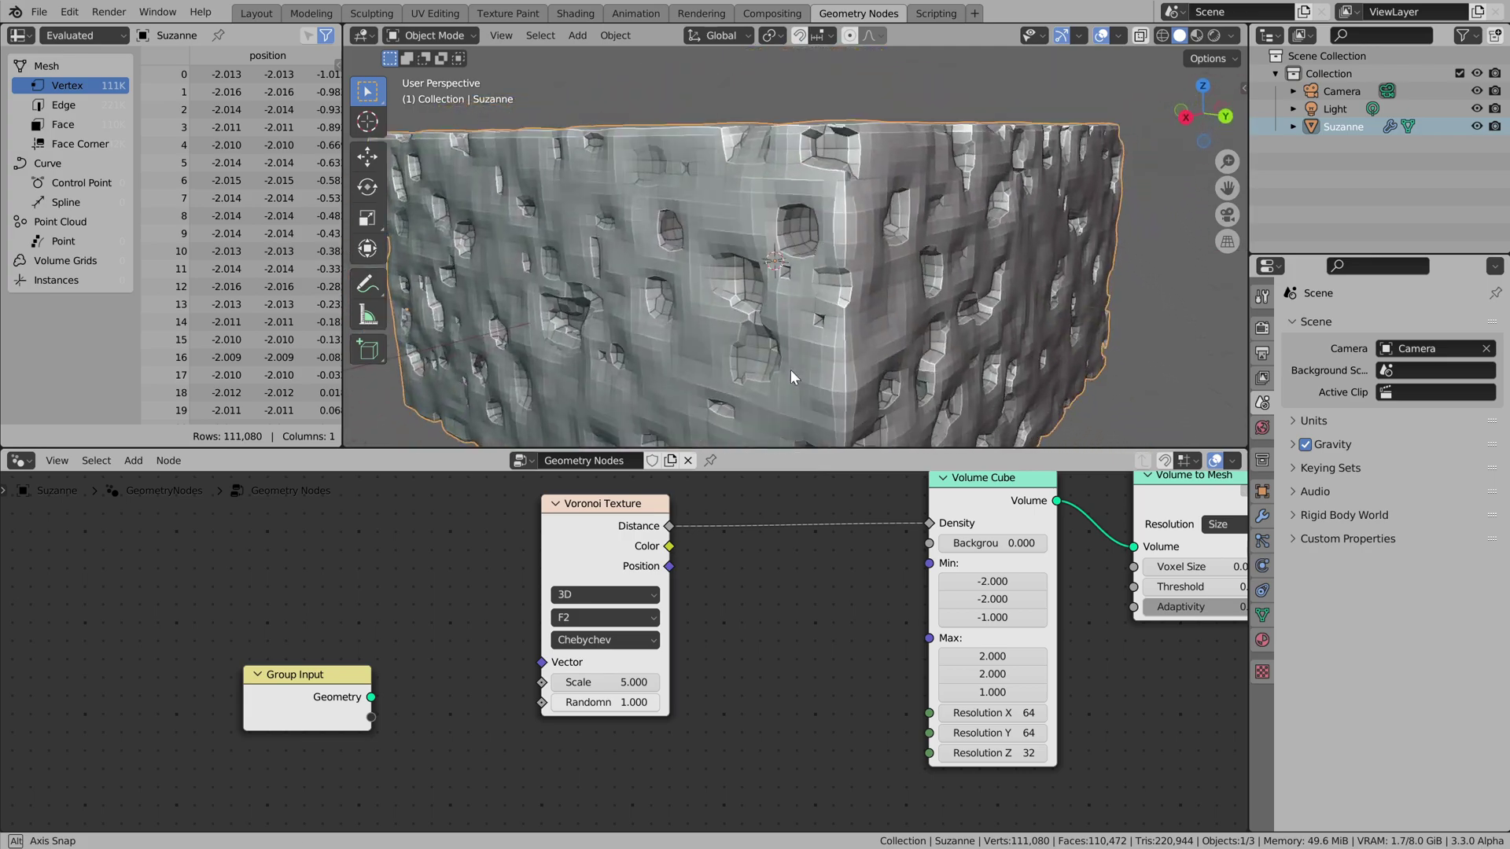
{"action": "scroll", "coordinate": [792, 668], "scroll_direction": "up", "scroll_amount": 1}
{"action": "middle_click_drag", "start_coordinate": [792, 668], "coordinate": [687, 693]}
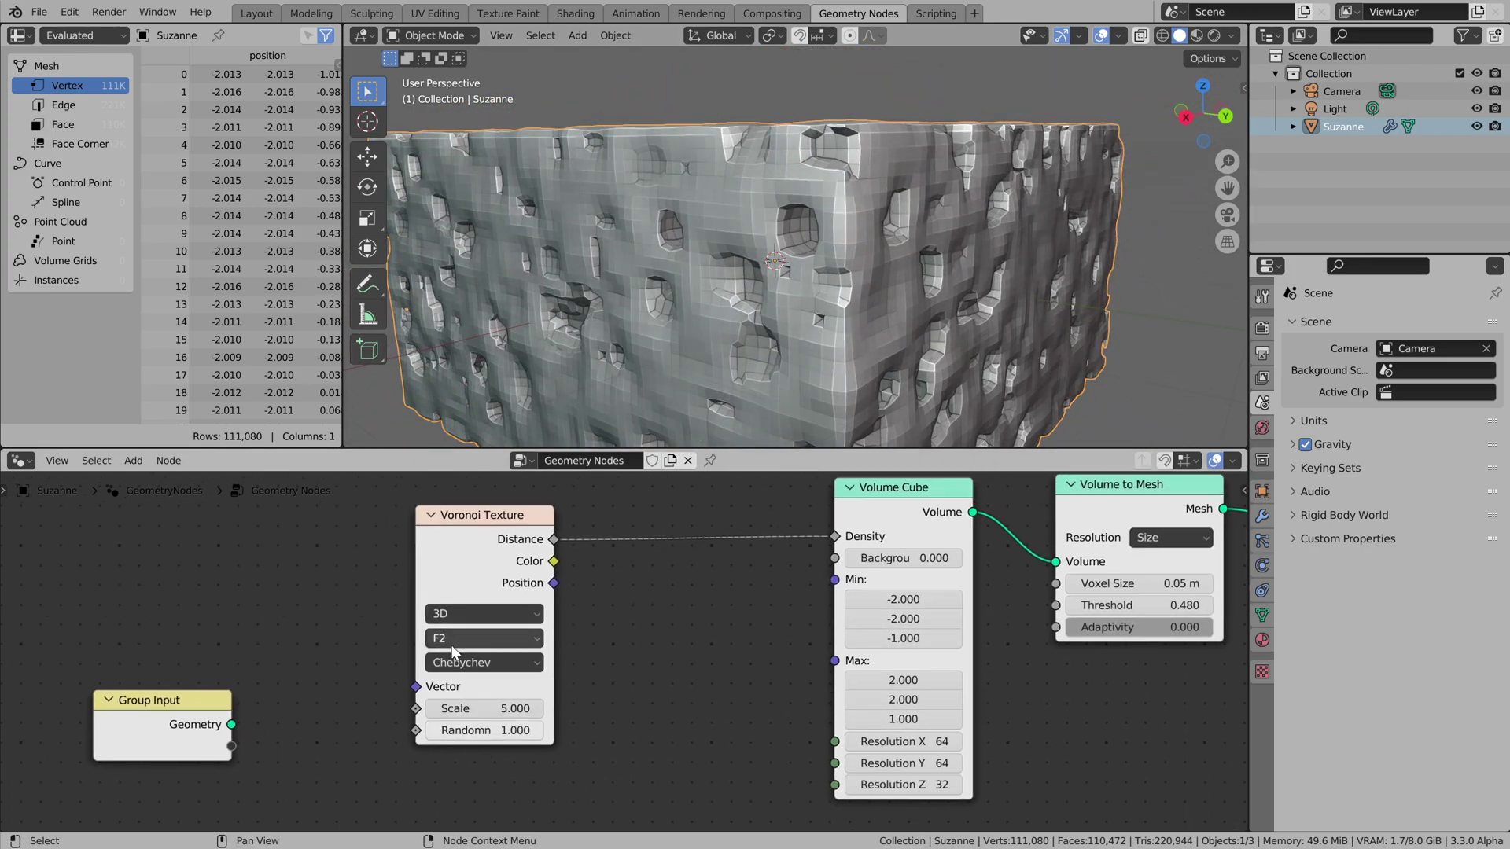
- Adjust the Volume to Mesh threshold through 0.650 to 0.710 and inspect the rock fragments
{"action": "middle_click_drag", "start_coordinate": [663, 666], "coordinate": [530, 719]}
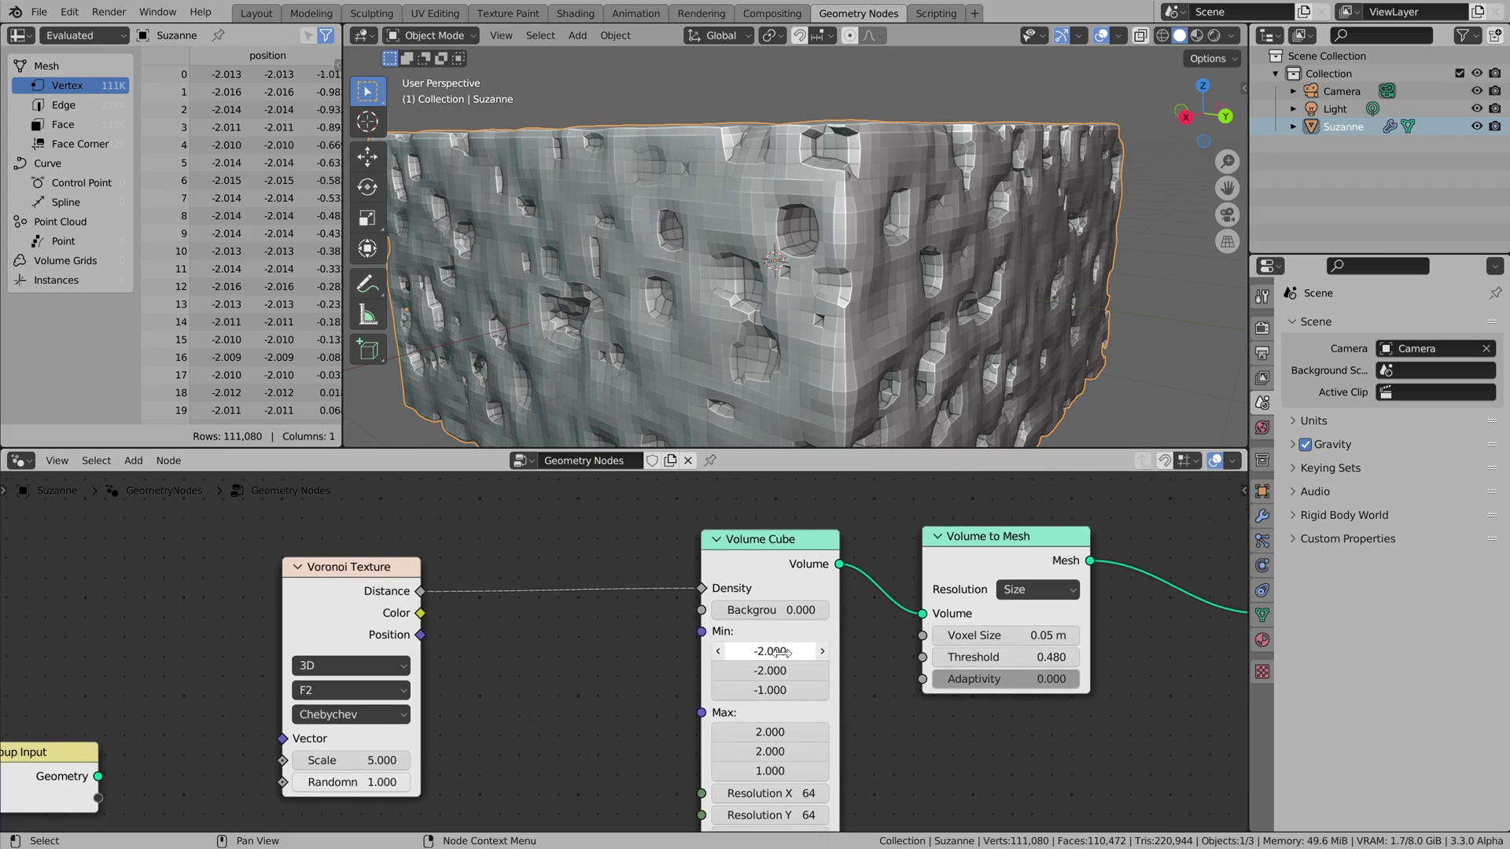
{"action": "mouse_move", "coordinate": [1012, 666]}
{"action": "left_mouse_down"}
{"action": "mouse_move", "coordinate": [1054, 666]}
{"action": "mouse_move", "coordinate": [1028, 665]}
{"action": "left_mouse_up"}
{"action": "middle_click_drag", "start_coordinate": [789, 298], "coordinate": [986, 273]}
{"action": "scroll", "coordinate": [791, 354], "scroll_direction": "up", "scroll_amount": 4}
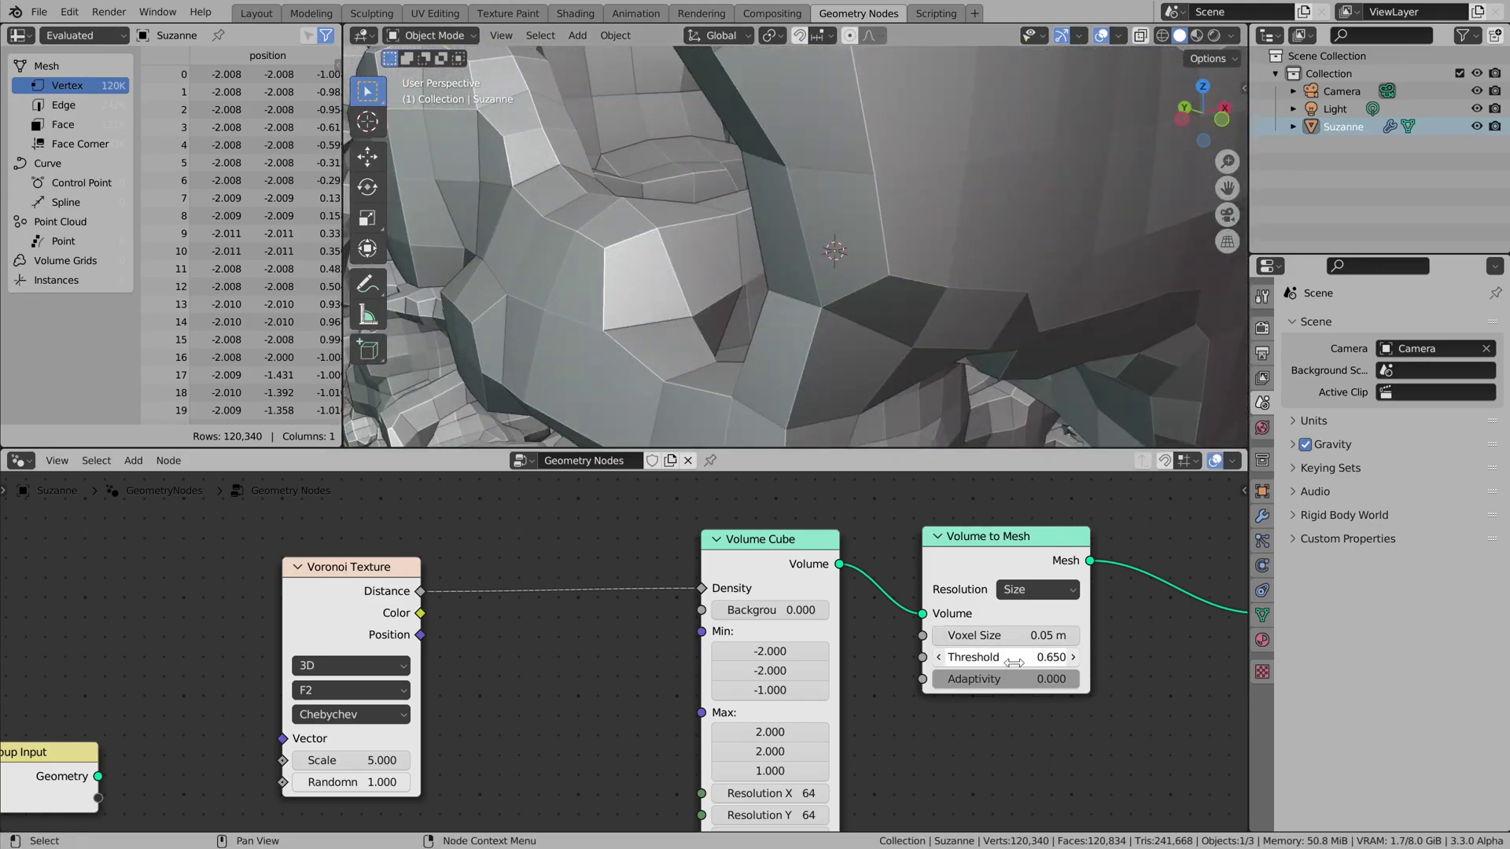
{"action": "left_click_drag", "start_coordinate": [1004, 658], "coordinate": [1038, 658]}
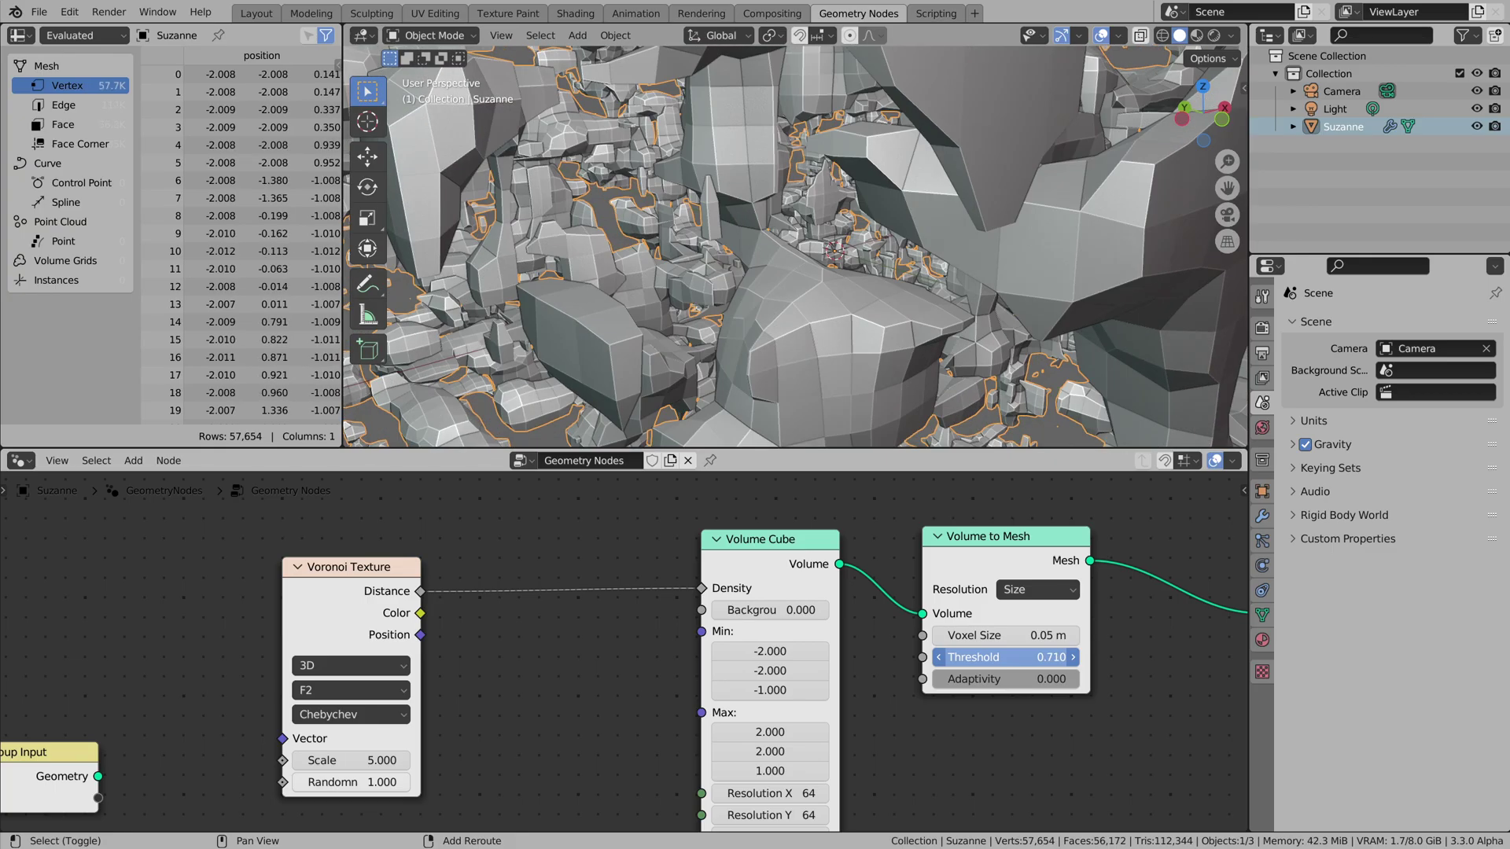
{"action": "middle_click_drag", "start_coordinate": [775, 323], "coordinate": [1088, 314]}
{"action": "scroll", "coordinate": [857, 321], "scroll_direction": "down", "scroll_amount": 4}
{"action": "middle_click_drag", "start_coordinate": [855, 321], "coordinate": [859, 338]}
{"action": "middle_click_drag", "start_coordinate": [897, 405], "coordinate": [837, 169]}
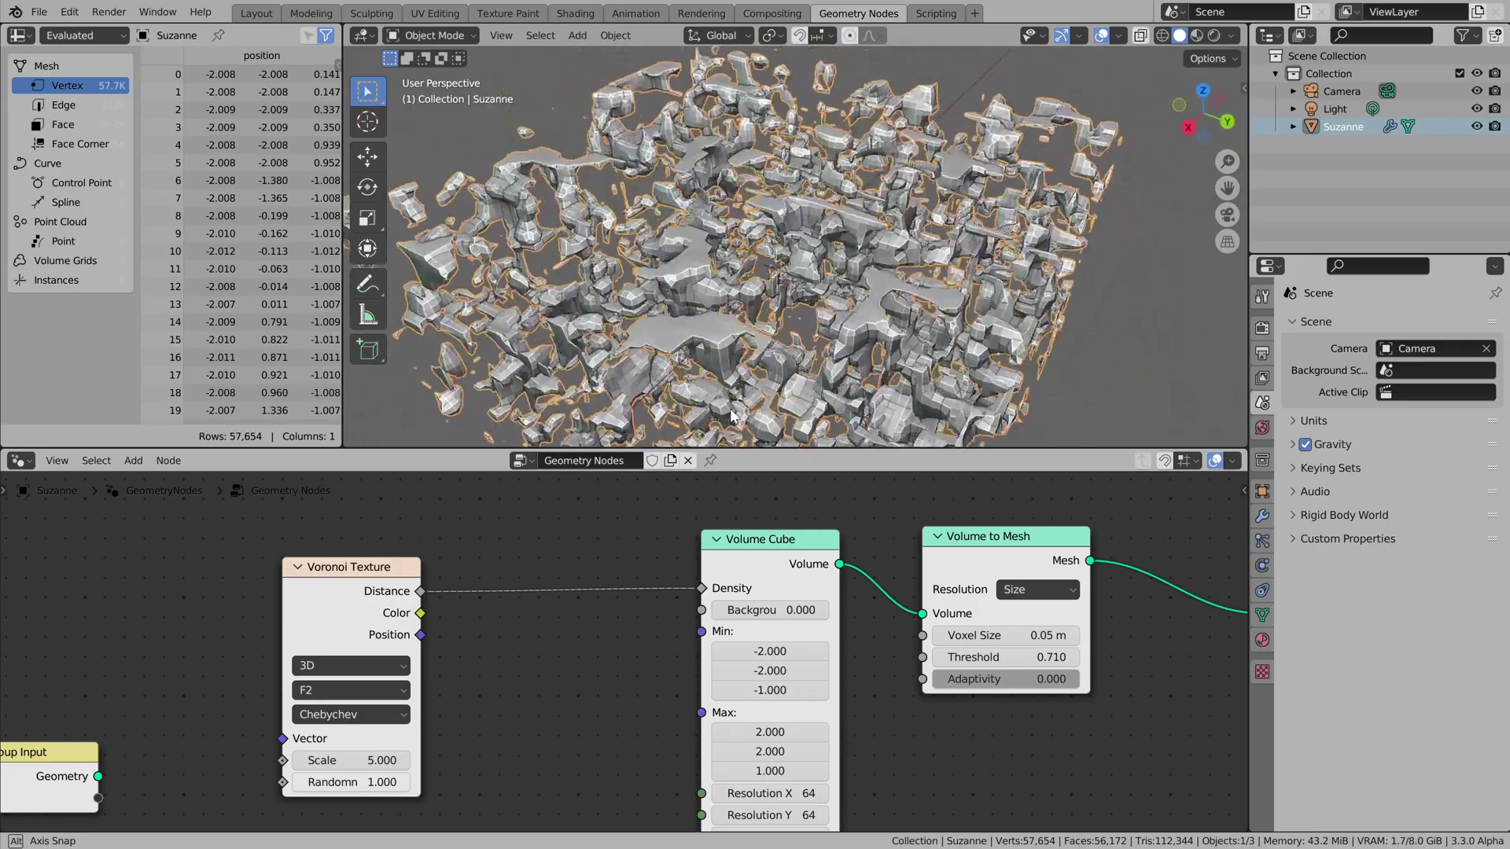
{"action": "middle_click_drag", "start_coordinate": [725, 346], "coordinate": [727, 350]}
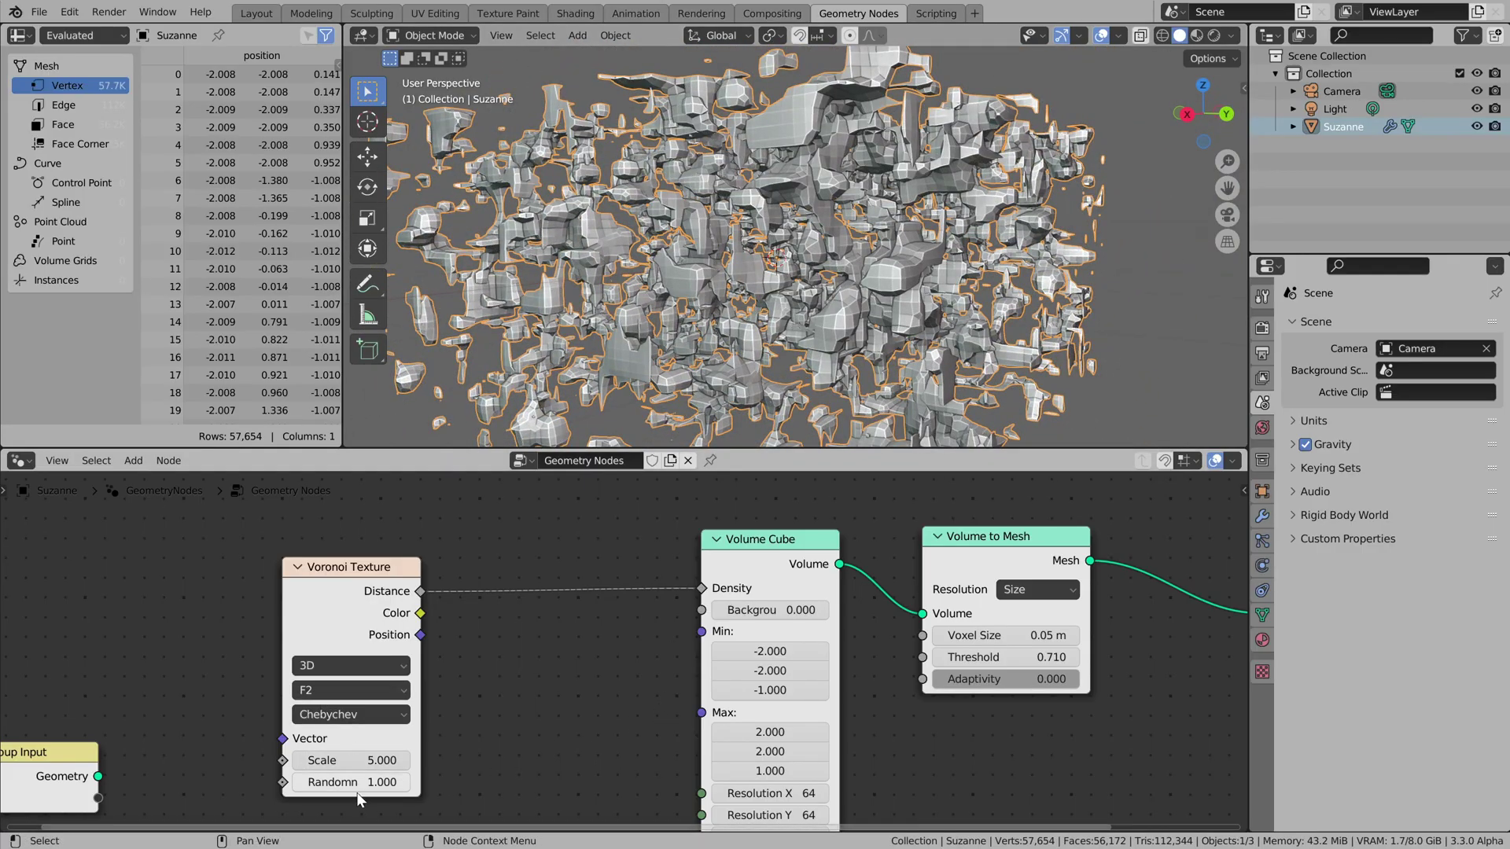
- Try Voronoi Randomness values 0.800, 0.317 and 0.139, then settle on 0.372
{"action": "left_click_drag", "start_coordinate": [399, 782], "coordinate": [330, 782]}
{"action": "middle_click_drag", "start_coordinate": [668, 346], "coordinate": [761, 346]}
{"action": "mouse_move", "coordinate": [361, 786]}
{"action": "left_mouse_down"}
{"action": "mouse_move", "coordinate": [311, 786]}
{"action": "mouse_move", "coordinate": [387, 782]}
{"action": "mouse_move", "coordinate": [336, 782]}
{"action": "left_mouse_up"}
{"action": "middle_click_drag", "start_coordinate": [618, 371], "coordinate": [514, 514]}
{"action": "middle_click_drag", "start_coordinate": [49, 780], "coordinate": [369, 743]}
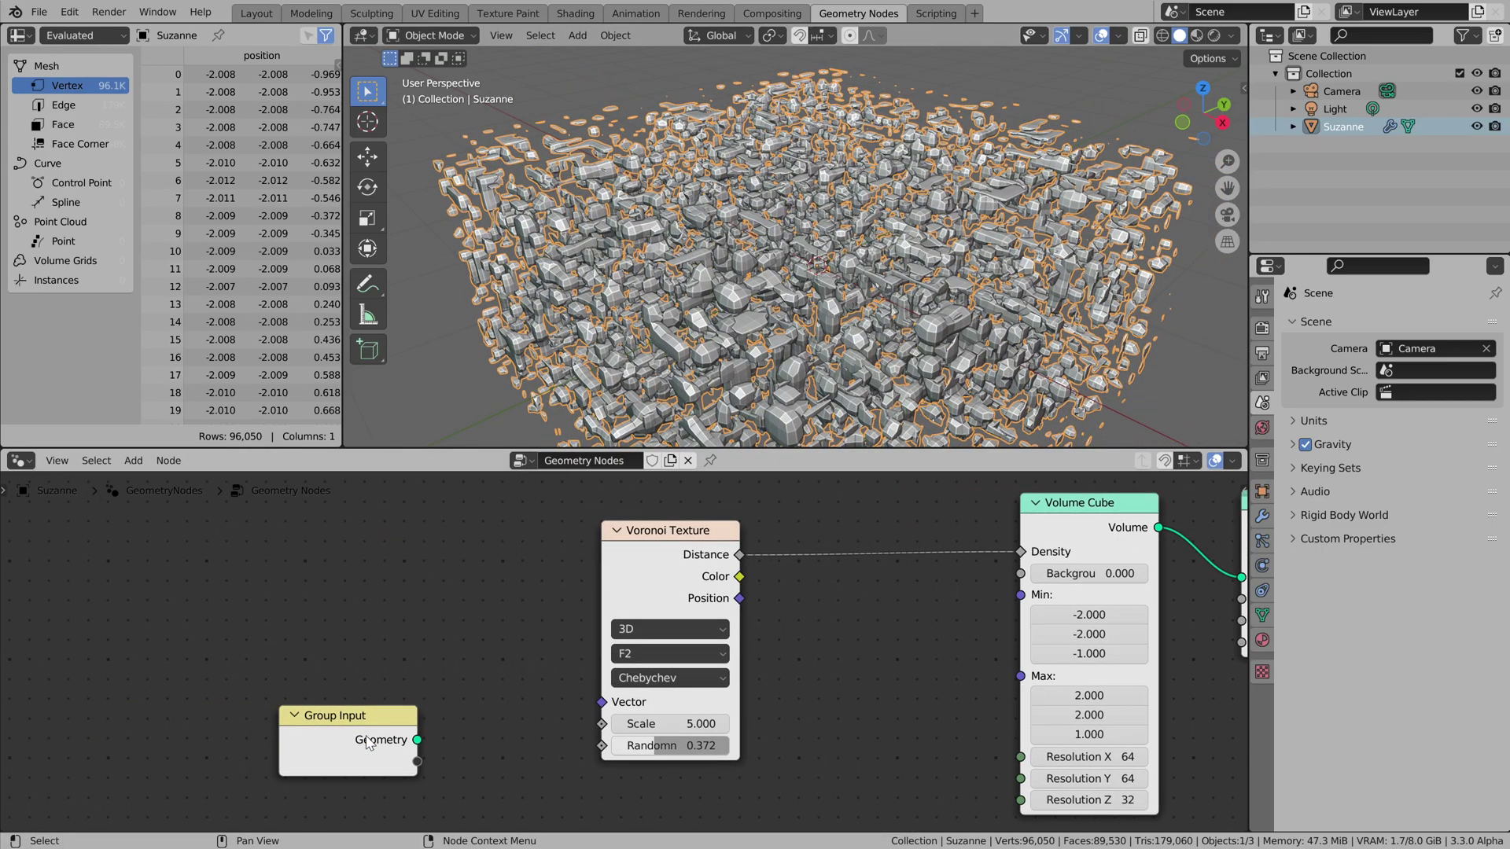
{"action": "left_click_drag", "start_coordinate": [367, 738], "coordinate": [307, 761]}
{"action": "left_click_drag", "start_coordinate": [683, 547], "coordinate": [850, 564]}
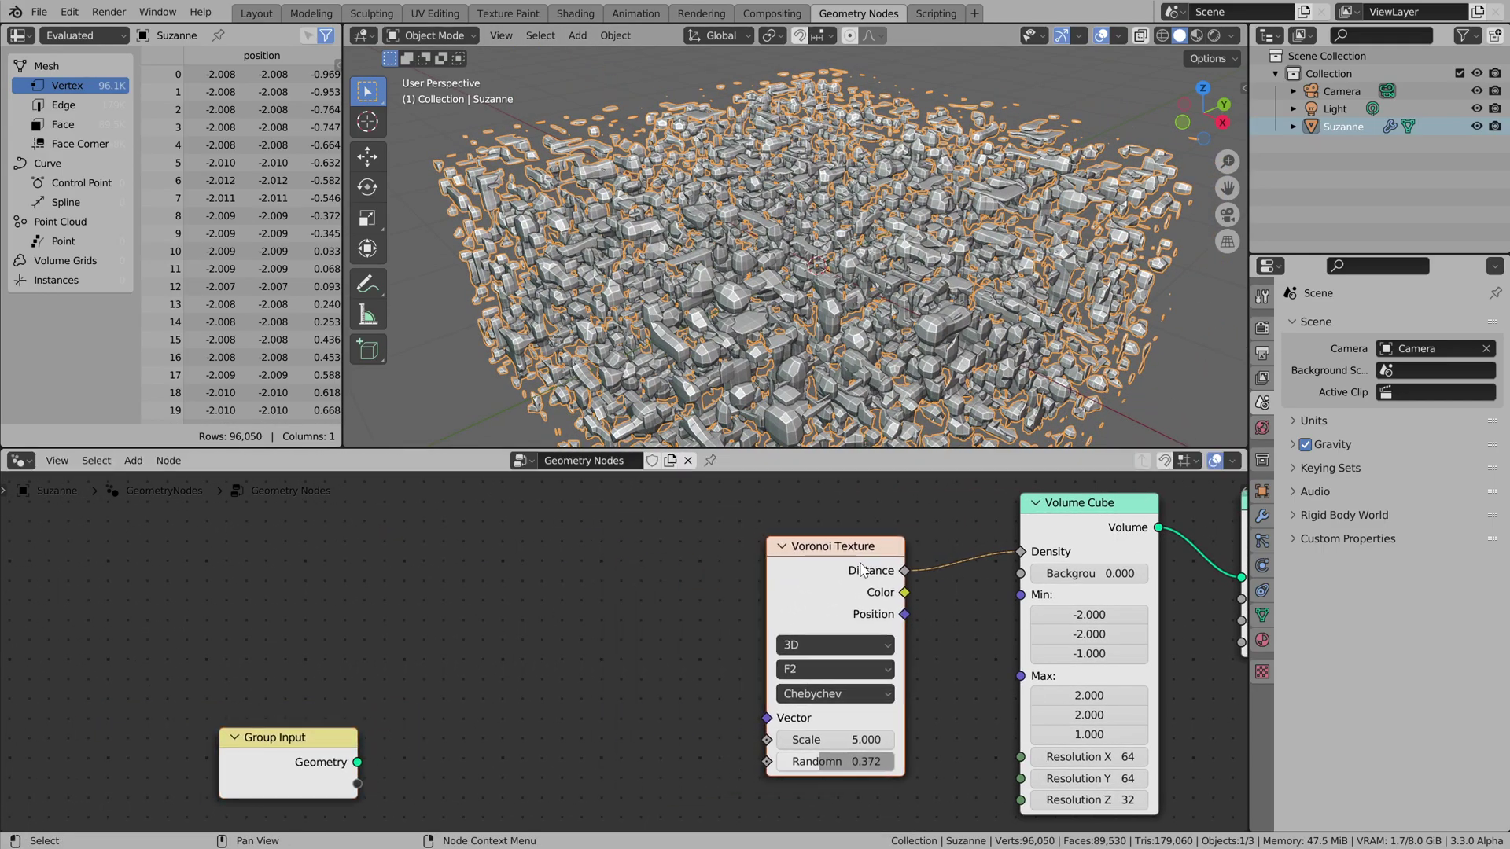
- Duplicate the Voronoi Texture and link the copy's Distance into the original's Scale
{"action": "key", "text": "shift+d"}
{"action": "left_click", "coordinate": [616, 604]}
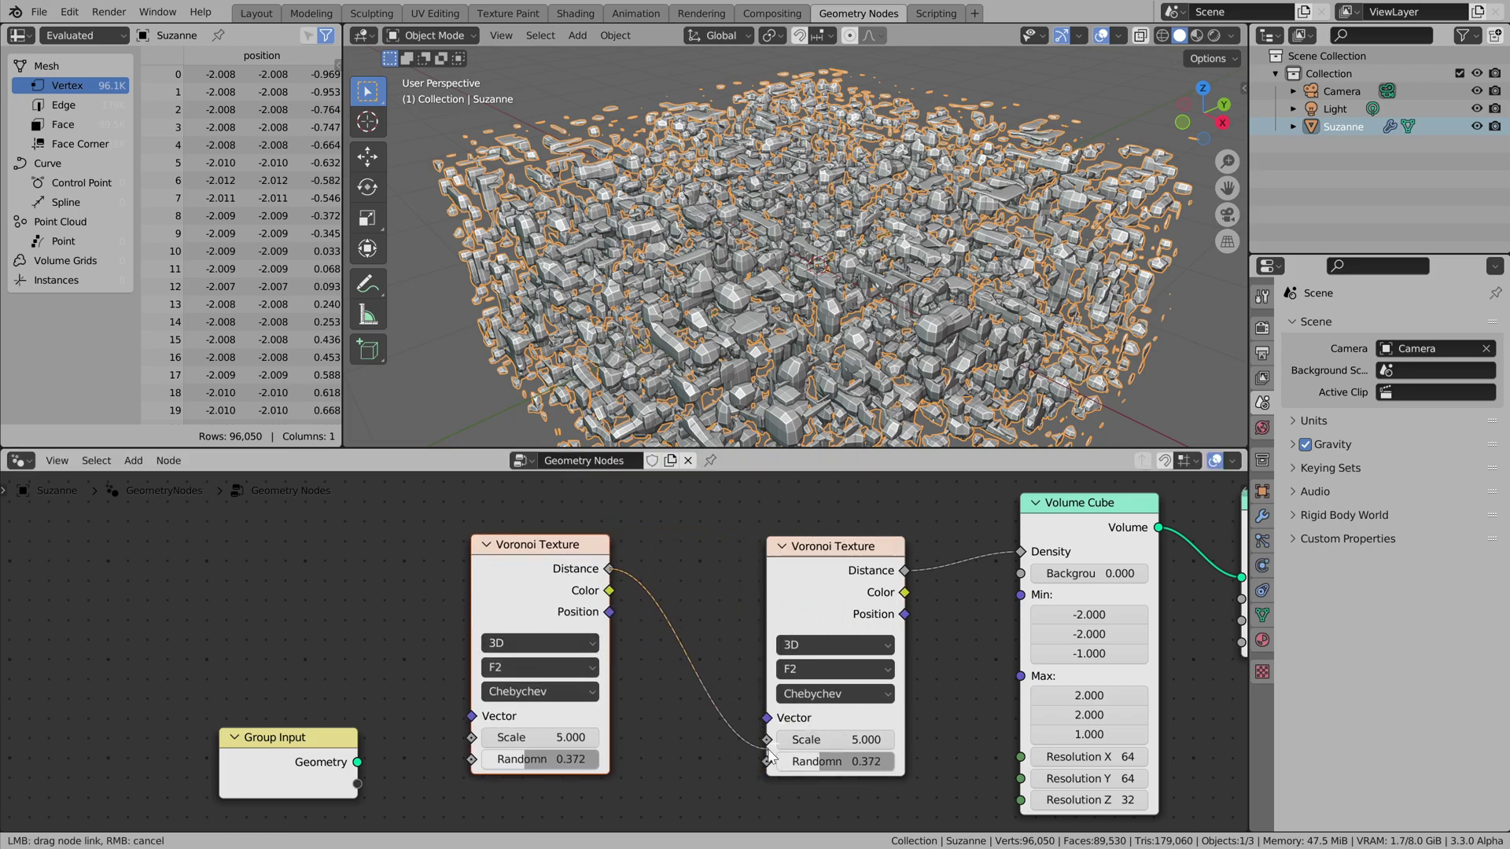
{"action": "left_click_drag", "start_coordinate": [771, 740], "coordinate": [771, 741]}
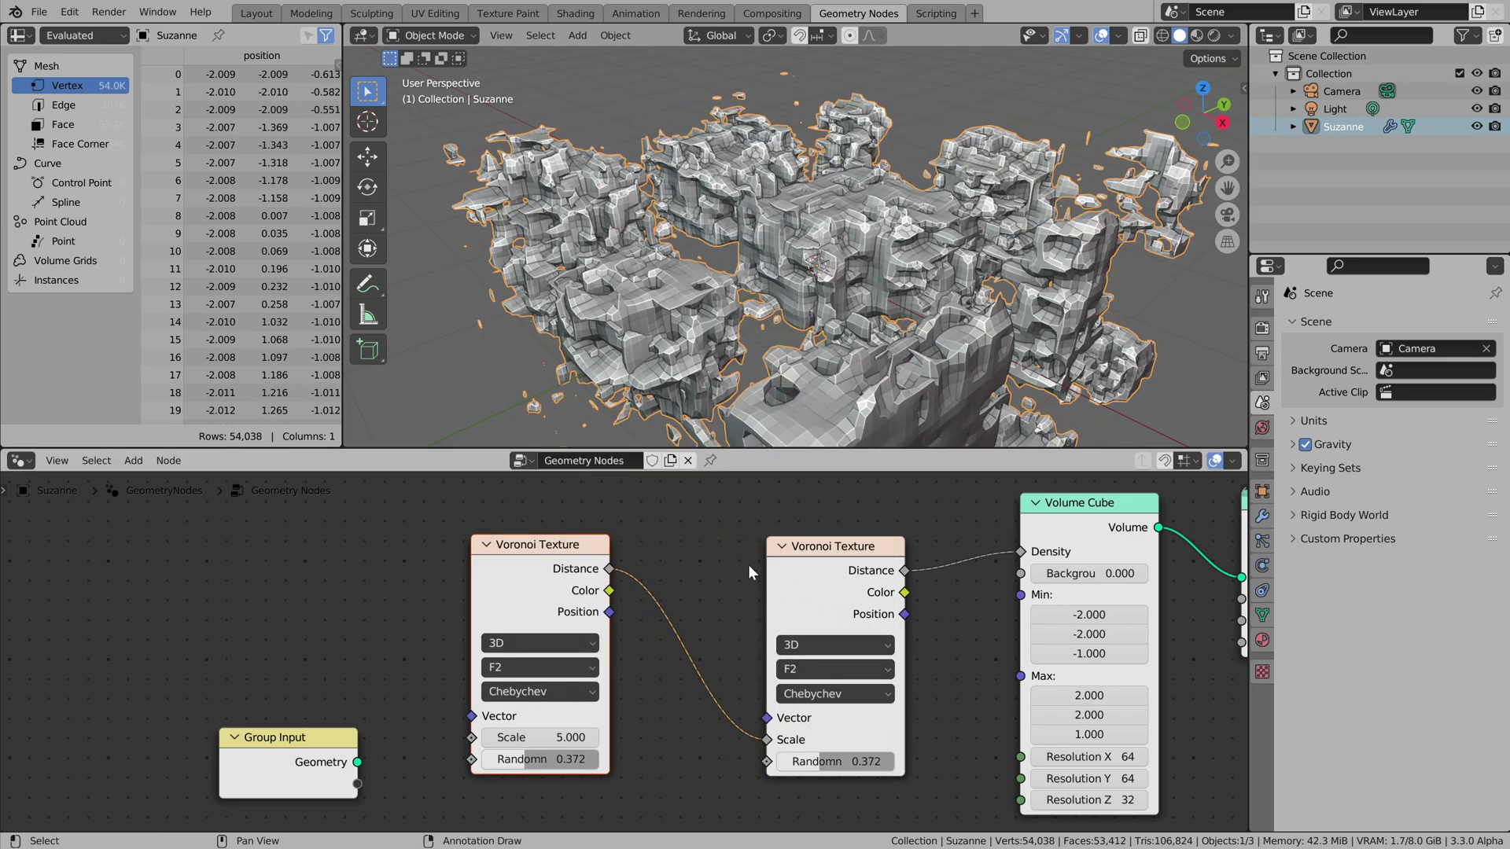
{"action": "middle_click_drag", "start_coordinate": [748, 565], "coordinate": [789, 592]}
{"action": "middle_click_drag", "start_coordinate": [833, 275], "coordinate": [882, 299]}
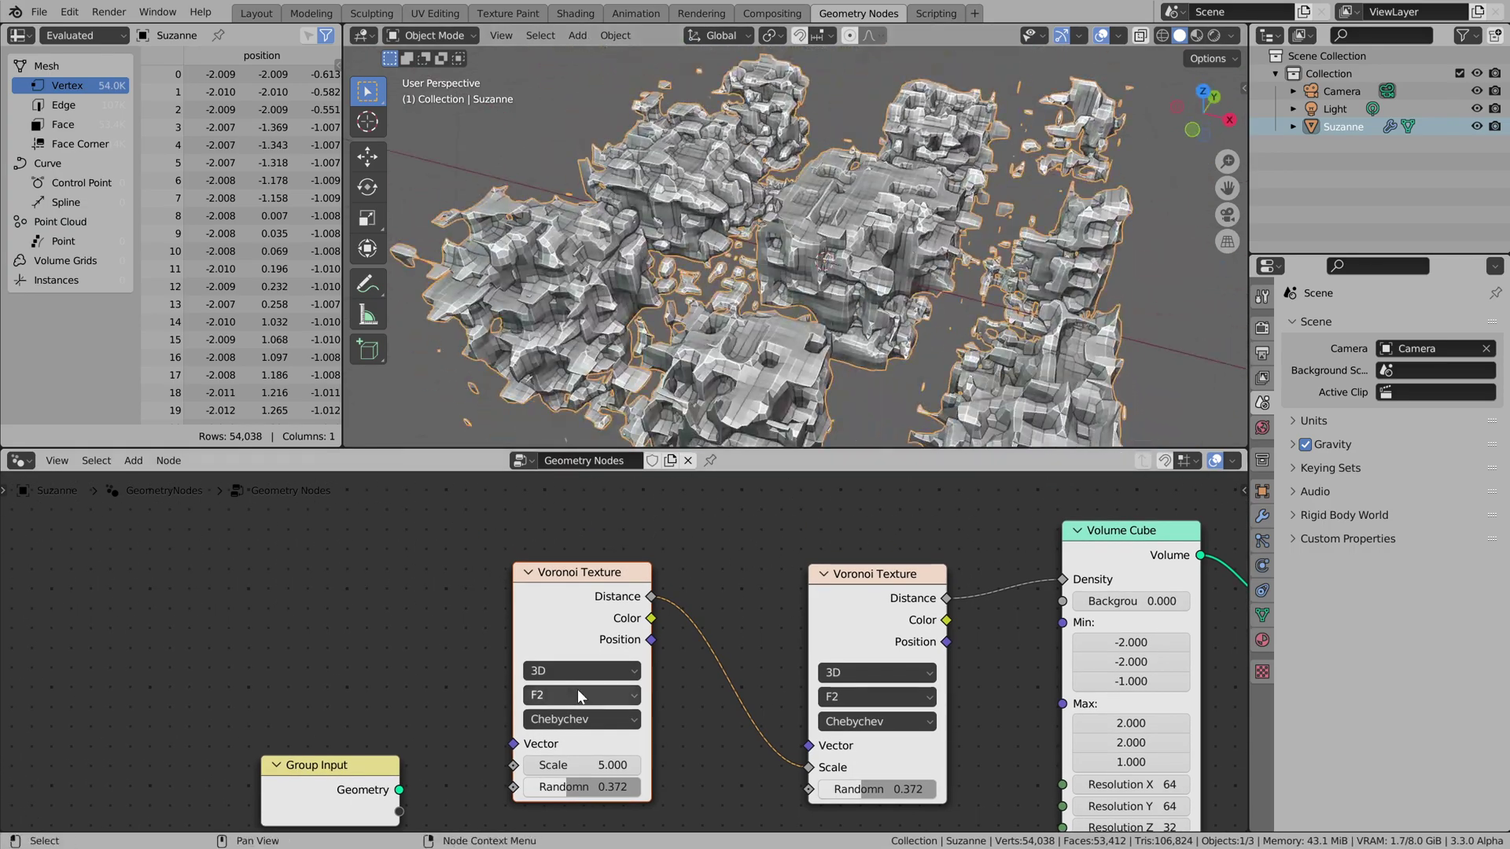
- Set the driving Voronoi's feature output to F1
{"action": "left_click", "coordinate": [600, 697]}
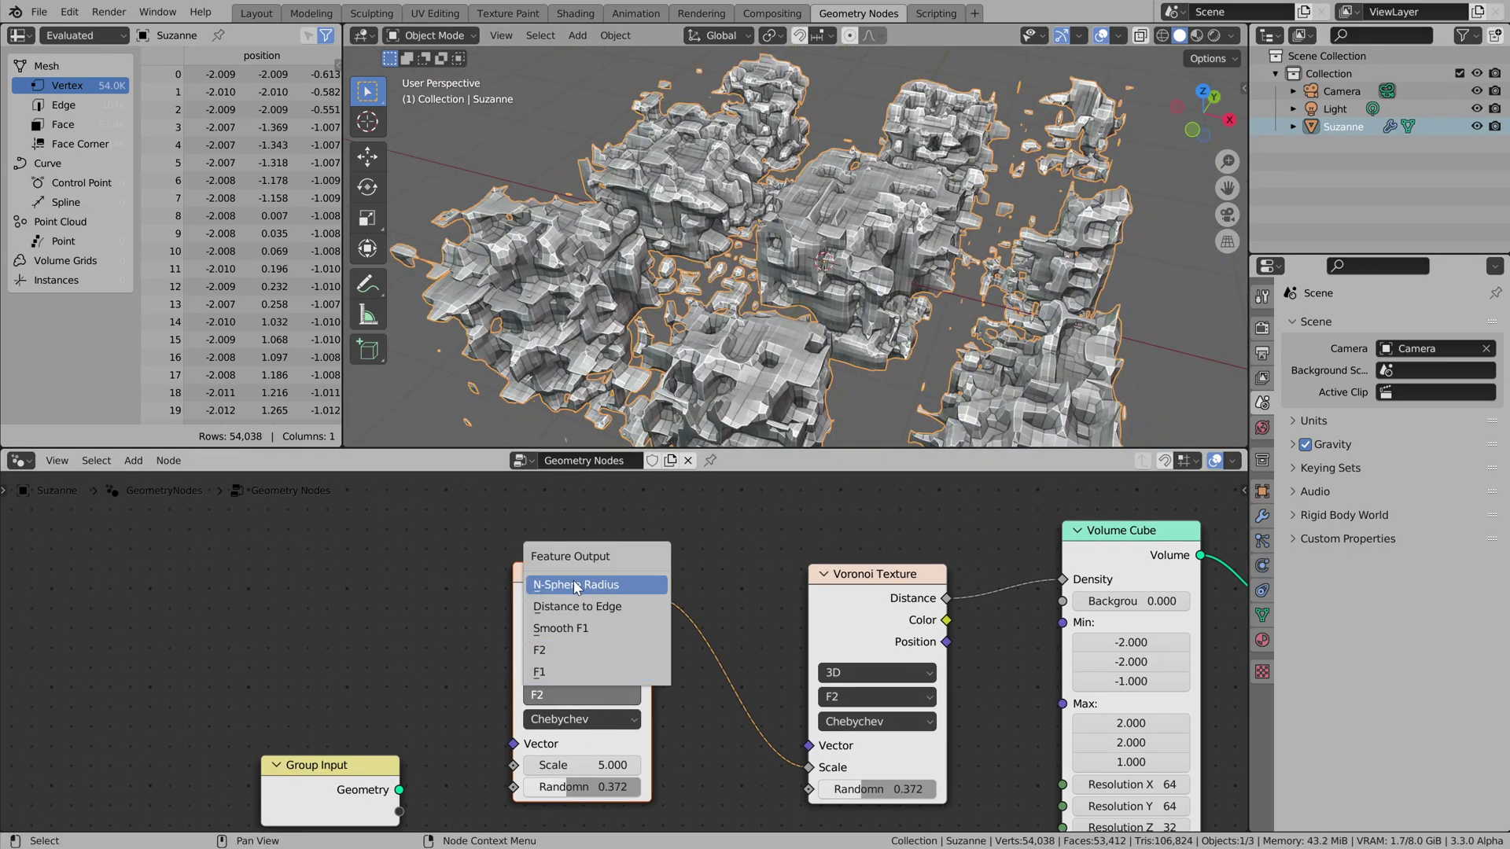
{"action": "left_click", "coordinate": [571, 671]}
{"action": "middle_click_drag", "start_coordinate": [826, 362], "coordinate": [952, 318]}
{"action": "scroll", "coordinate": [928, 383], "scroll_direction": "up", "scroll_amount": 3}
{"action": "scroll", "coordinate": [953, 318], "scroll_direction": "down", "scroll_amount": 2}
{"action": "scroll", "coordinate": [587, 681], "scroll_direction": "down", "scroll_amount": 1}
- Group the two Voronoi nodes together and set the driving Voronoi's Scale to 1.700
{"action": "left_click_drag", "start_coordinate": [531, 519], "coordinate": [909, 741]}
{"action": "left_click_drag", "start_coordinate": [848, 586], "coordinate": [824, 553]}
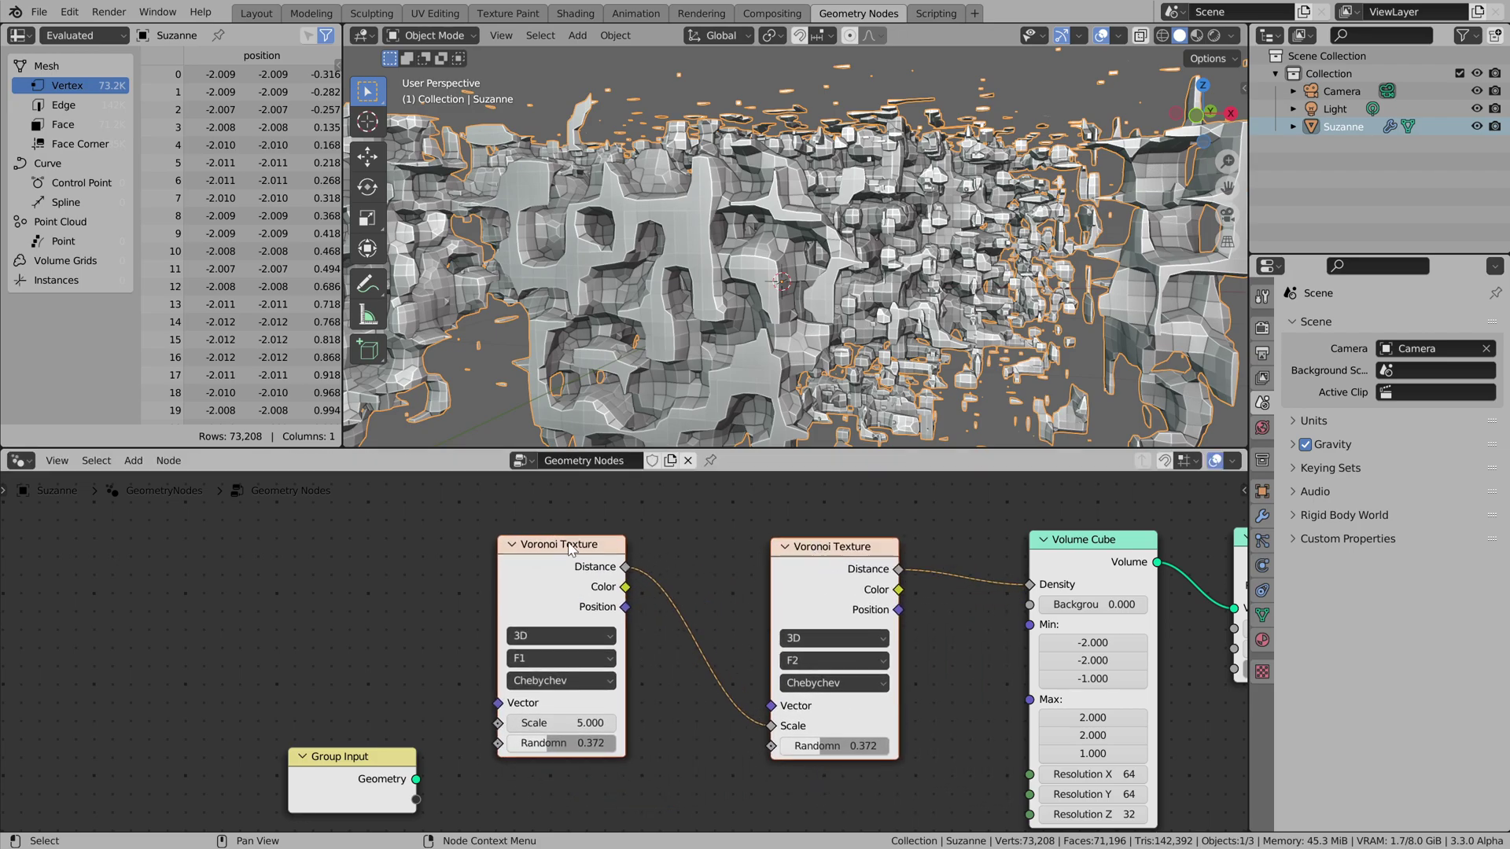
{"action": "left_click_drag", "start_coordinate": [571, 550], "coordinate": [670, 563]}
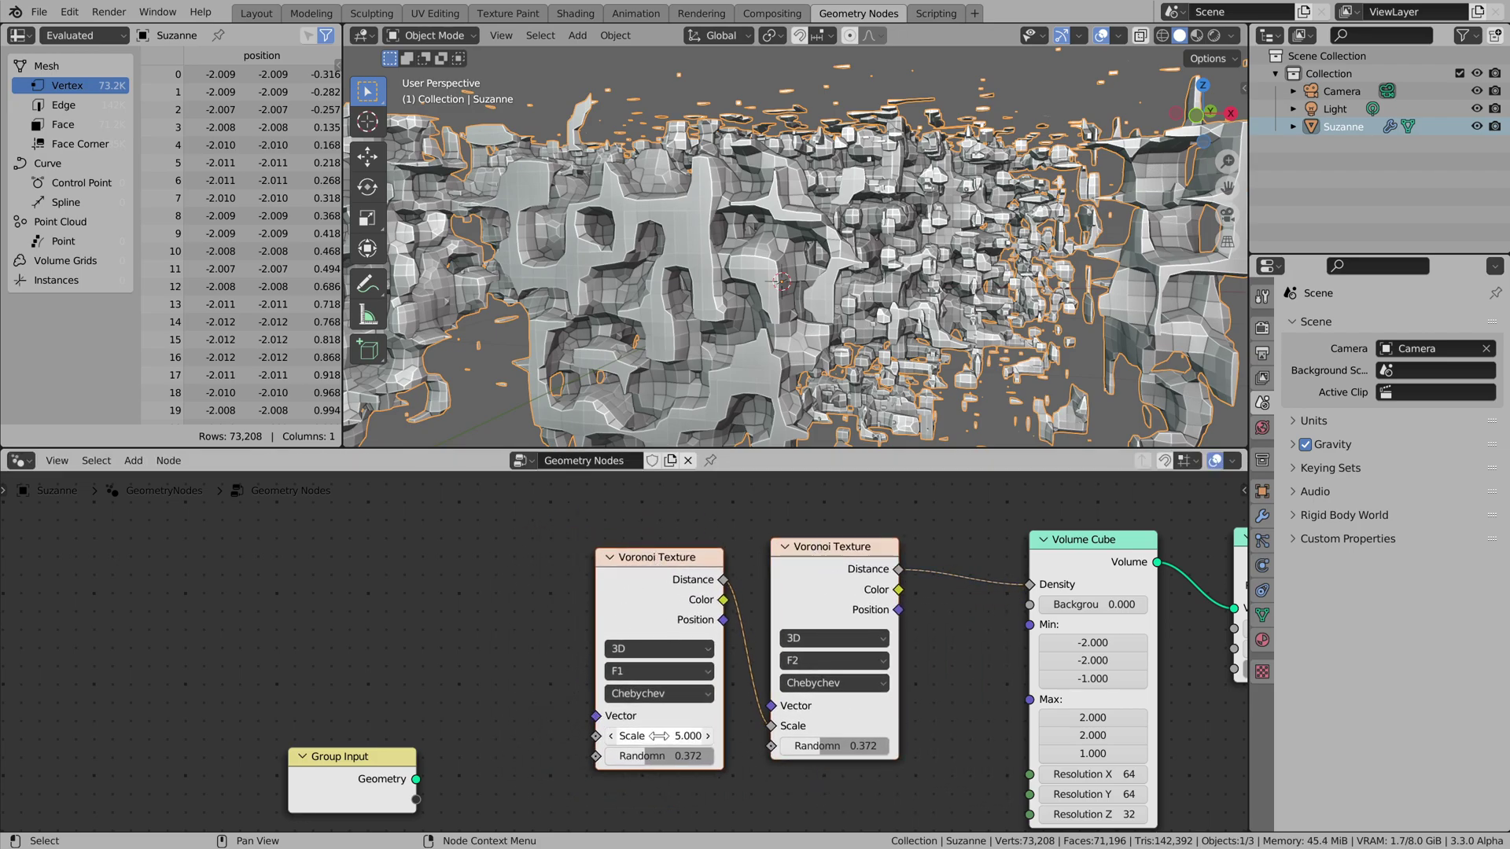
{"action": "left_click_drag", "start_coordinate": [681, 737], "coordinate": [606, 737]}
{"action": "middle_click_drag", "start_coordinate": [779, 196], "coordinate": [866, 324]}
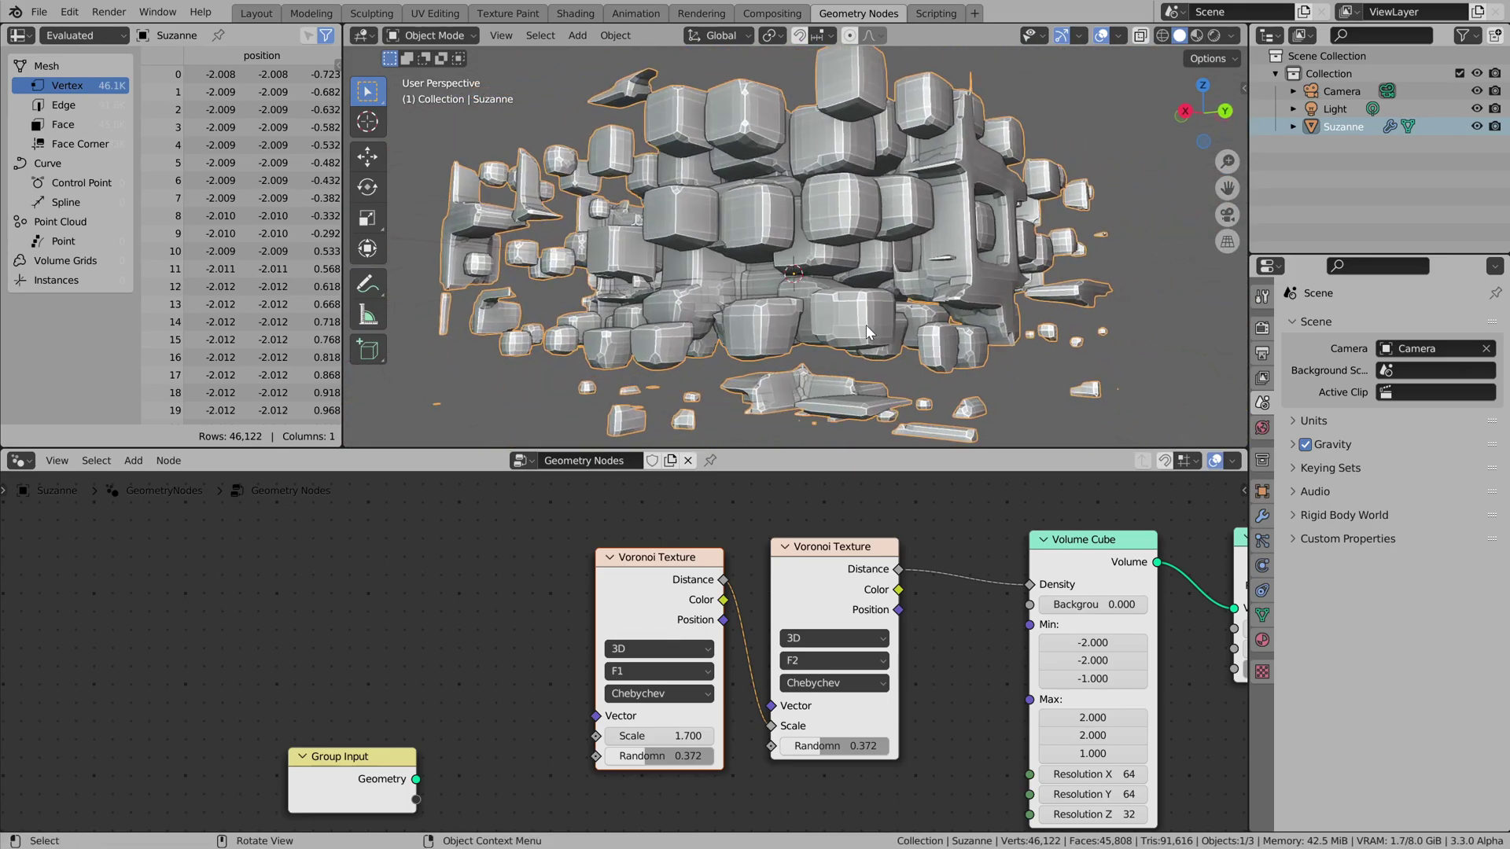
- Switch the driving Voronoi's distance metric to Euclidean for sphere clusters
{"action": "left_click", "coordinate": [668, 694]}
{"action": "left_click", "coordinate": [673, 715]}
{"action": "middle_click_drag", "start_coordinate": [897, 338], "coordinate": [860, 252]}
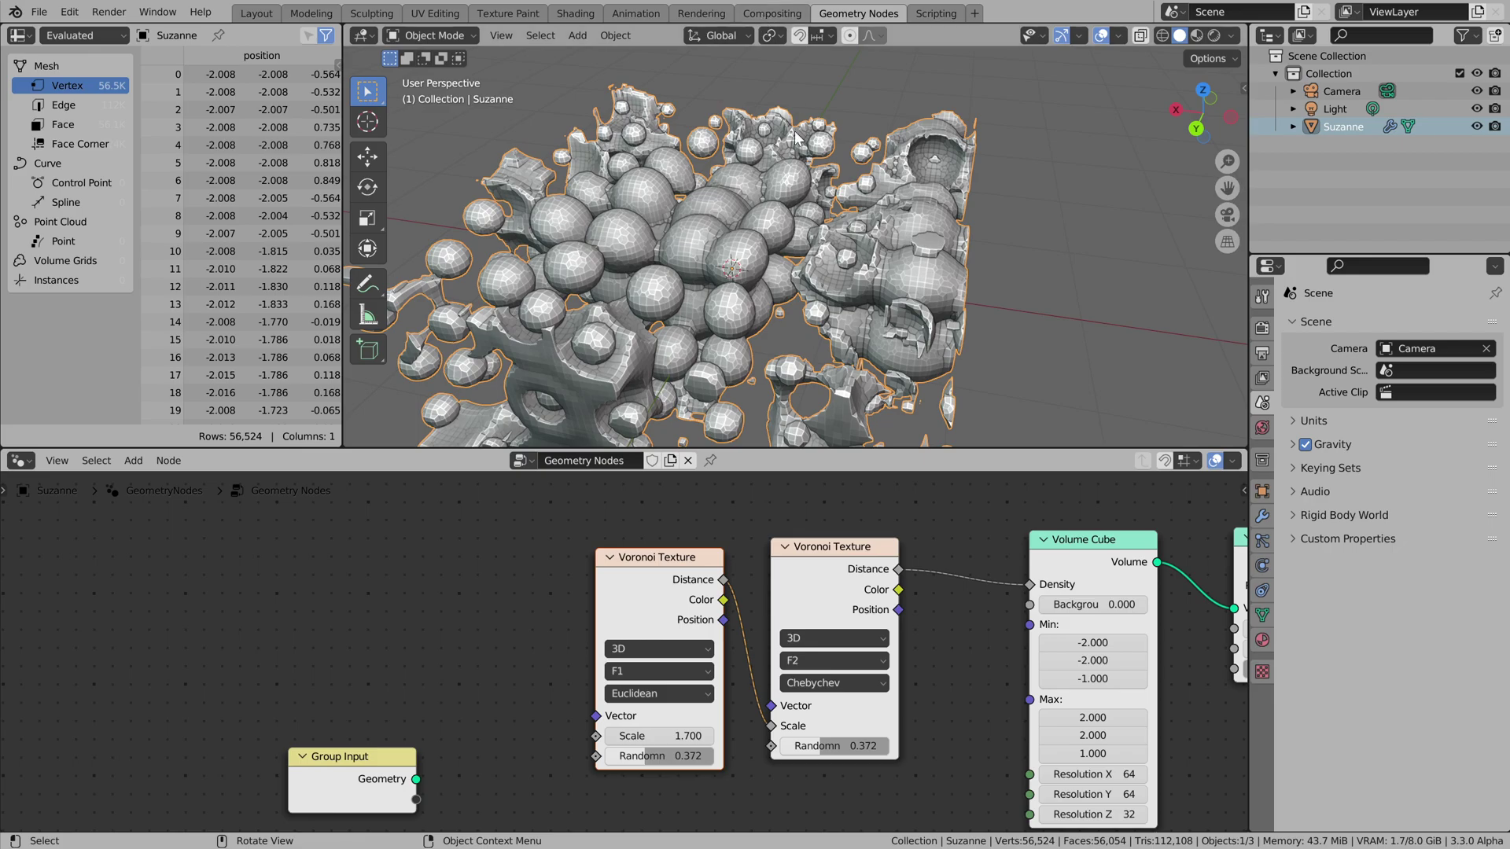
- Pull Volume Cube, Volume to Mesh and Group Output closer together in the node chain
{"action": "middle_click_drag", "start_coordinate": [919, 539], "coordinate": [510, 539]}
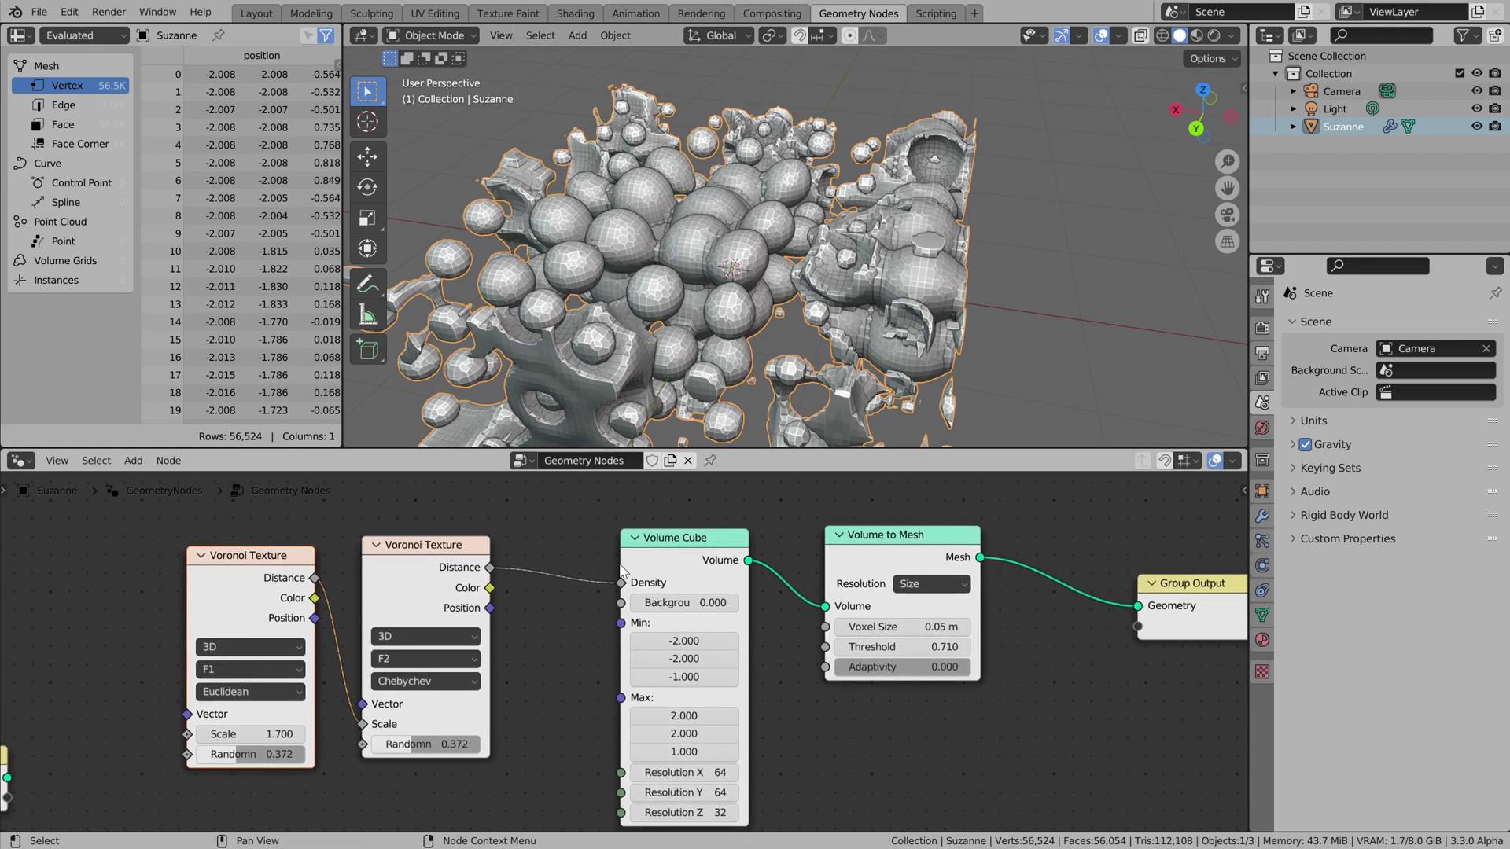
{"action": "left_click_drag", "start_coordinate": [660, 553], "coordinate": [594, 528]}
{"action": "left_click_drag", "start_coordinate": [861, 553], "coordinate": [773, 542]}
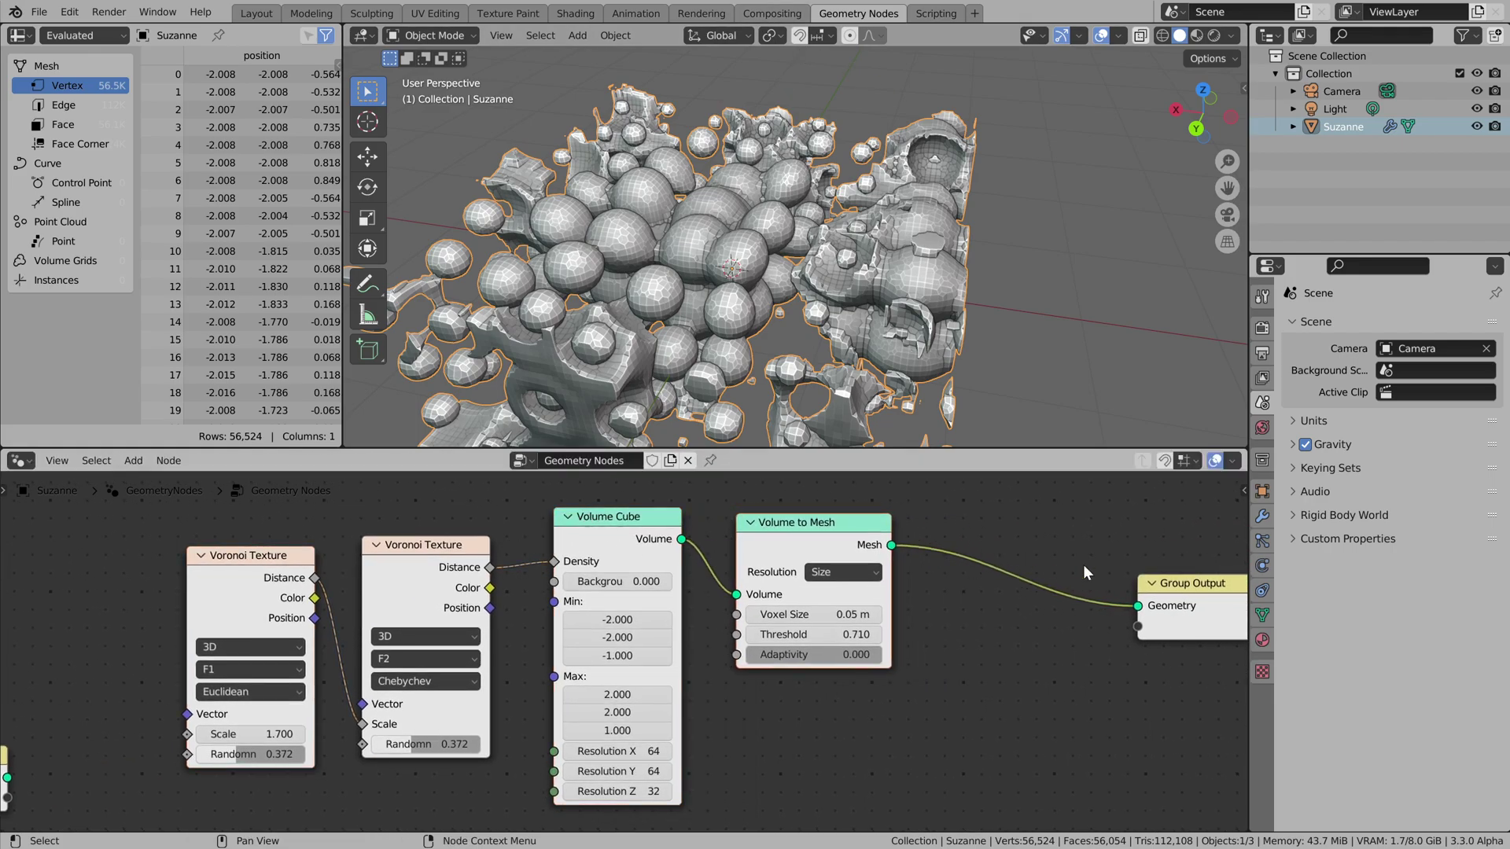
{"action": "left_click_drag", "start_coordinate": [1172, 605], "coordinate": [1032, 567]}
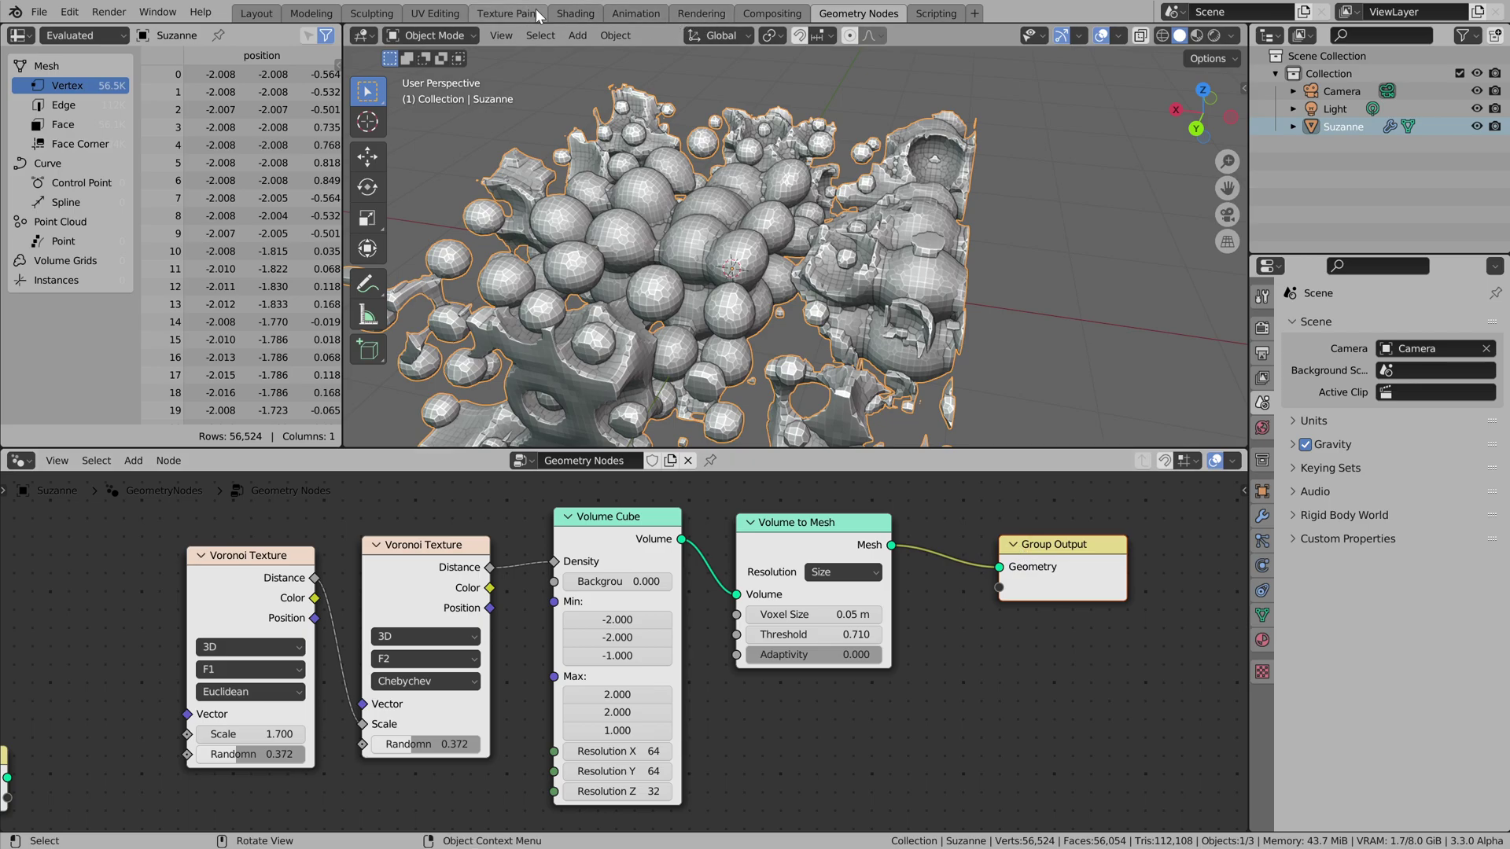
- Switch to the Shading workspace and view the sphere-cluster mesh in Rendered shading
{"action": "left_click", "coordinate": [575, 13]}
{"action": "left_click", "coordinate": [1212, 35]}
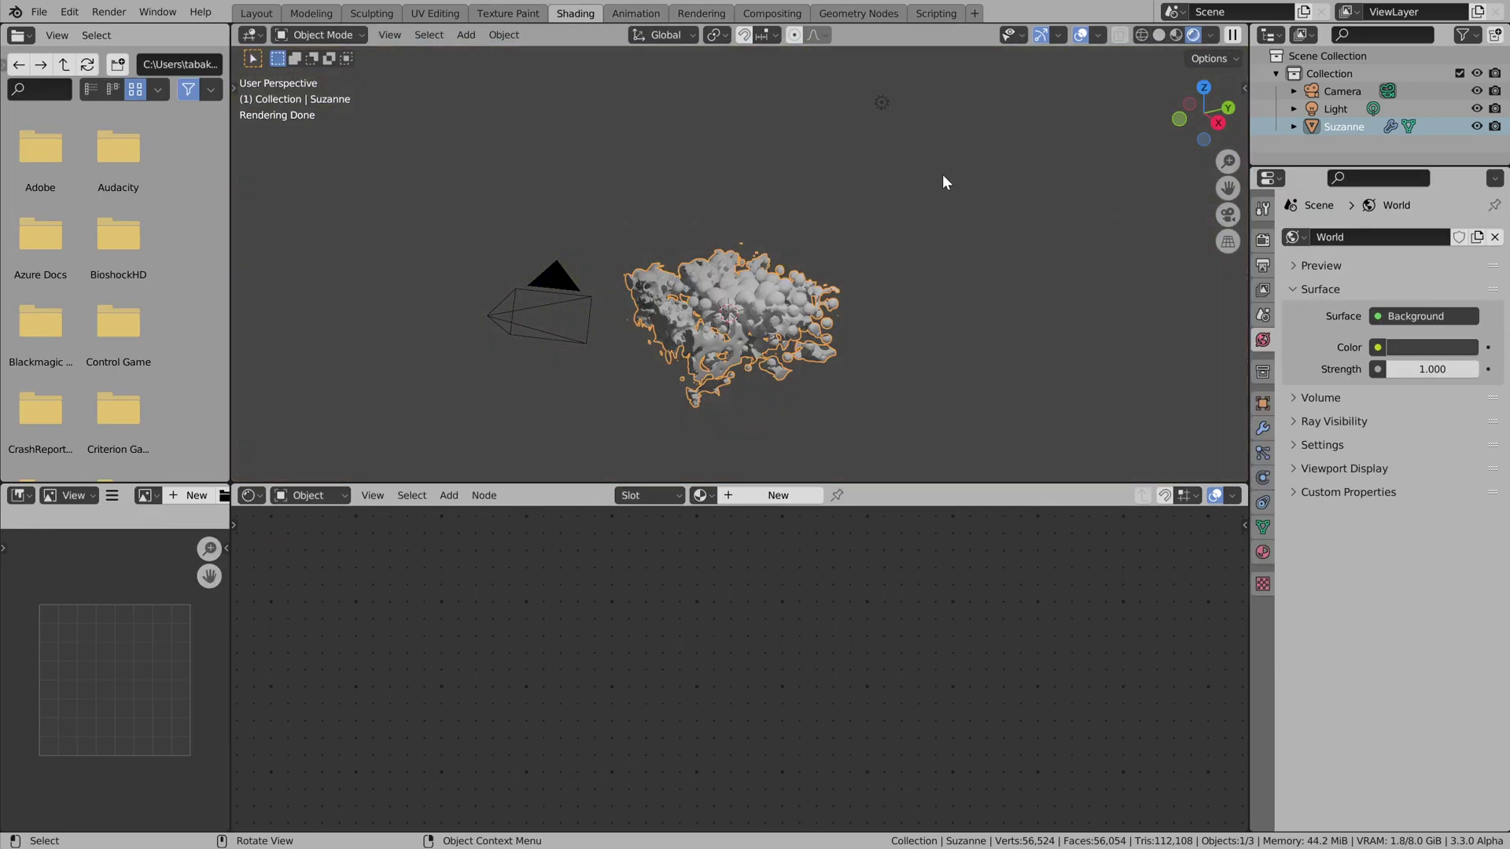
{"action": "scroll", "coordinate": [848, 286], "scroll_direction": "up", "scroll_amount": 6}
{"action": "middle_click_drag", "start_coordinate": [868, 182], "coordinate": [817, 220], "text": "shift"}
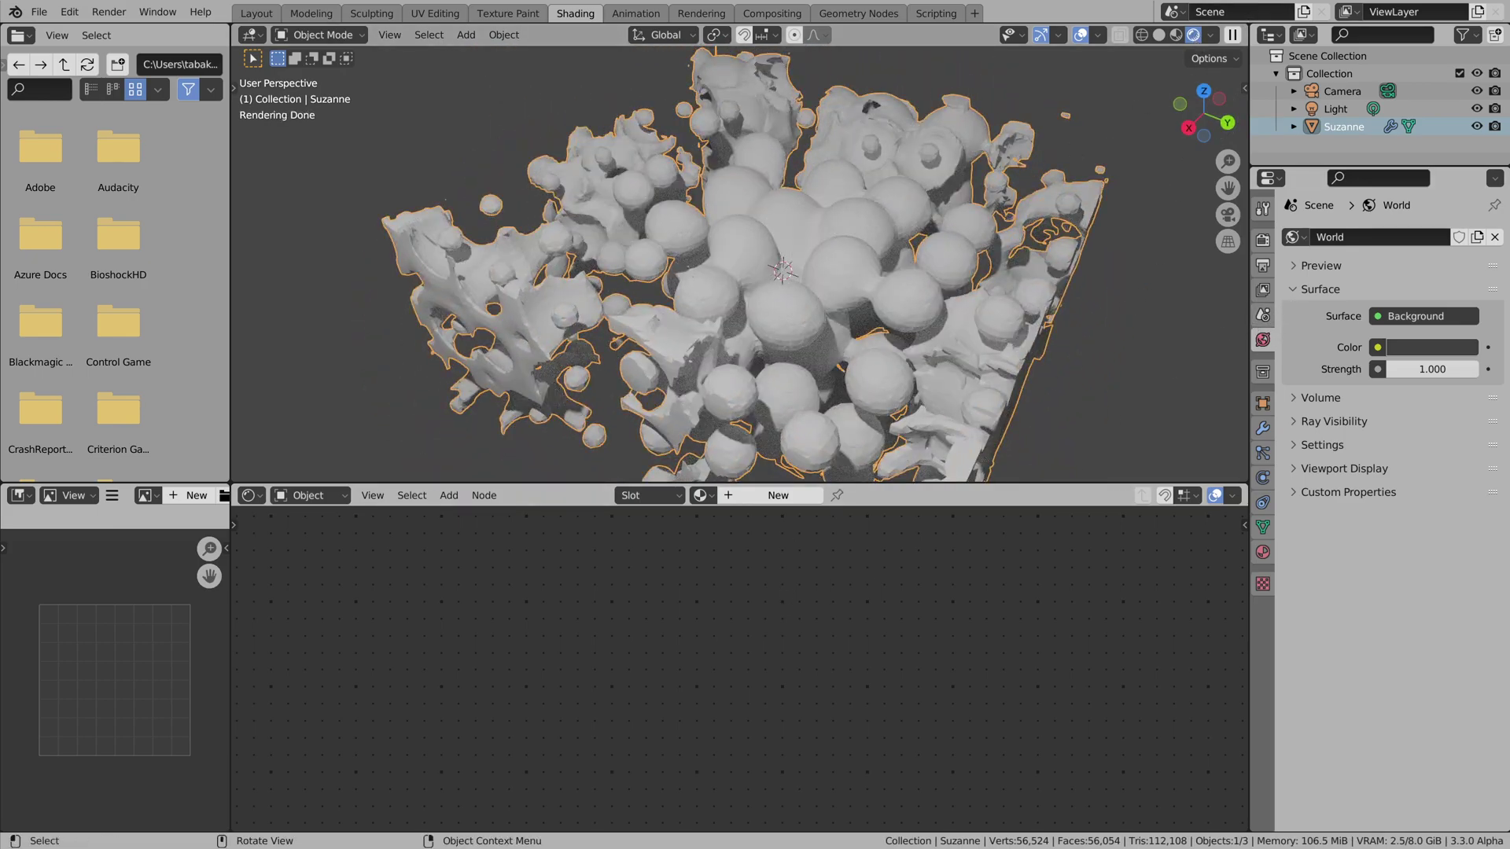
{"action": "left_click", "coordinate": [1175, 36]}
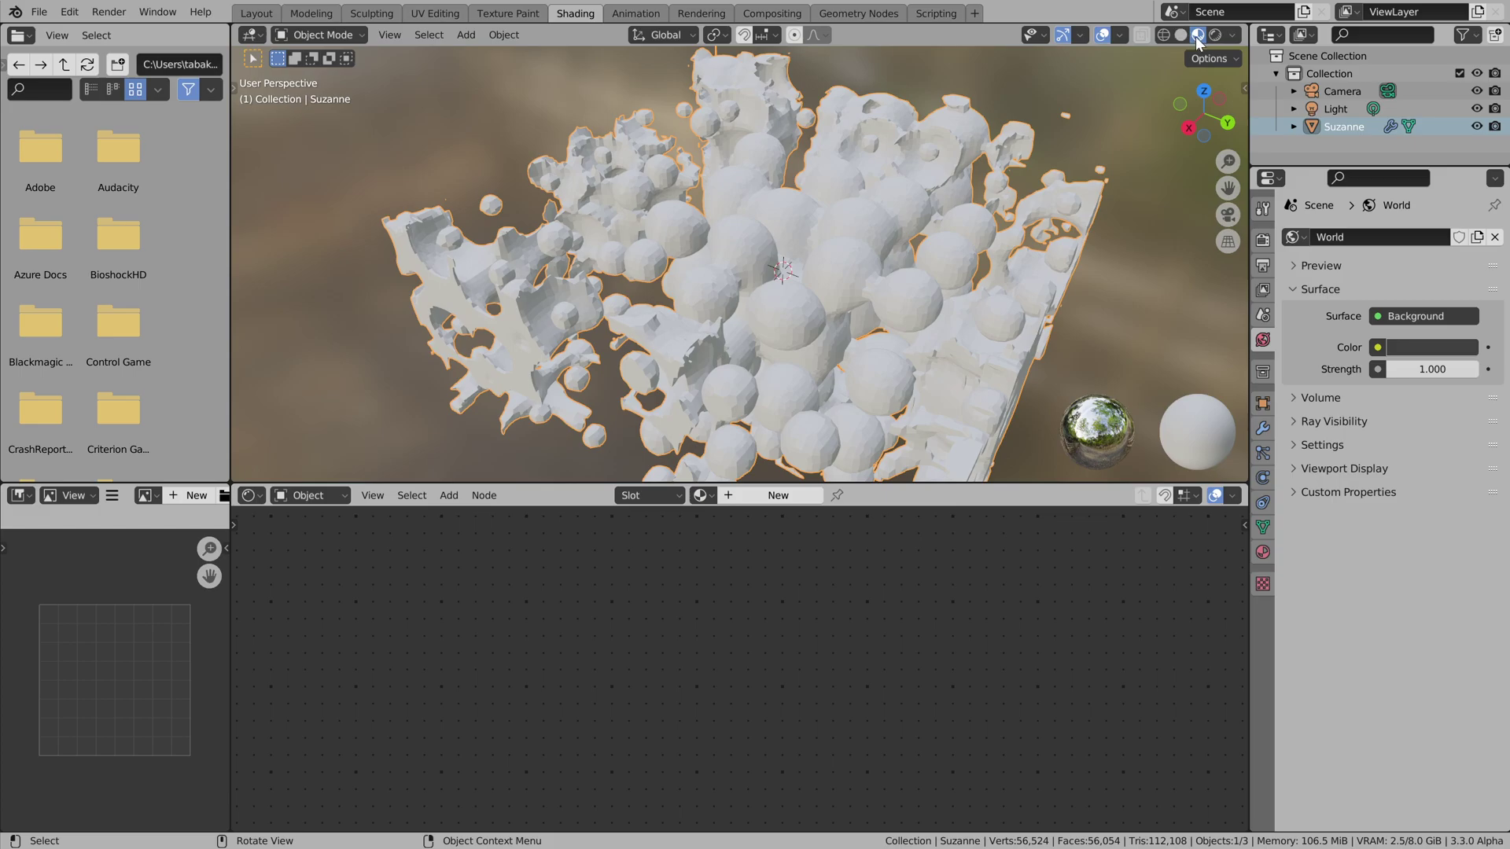
{"action": "left_click", "coordinate": [1215, 35]}
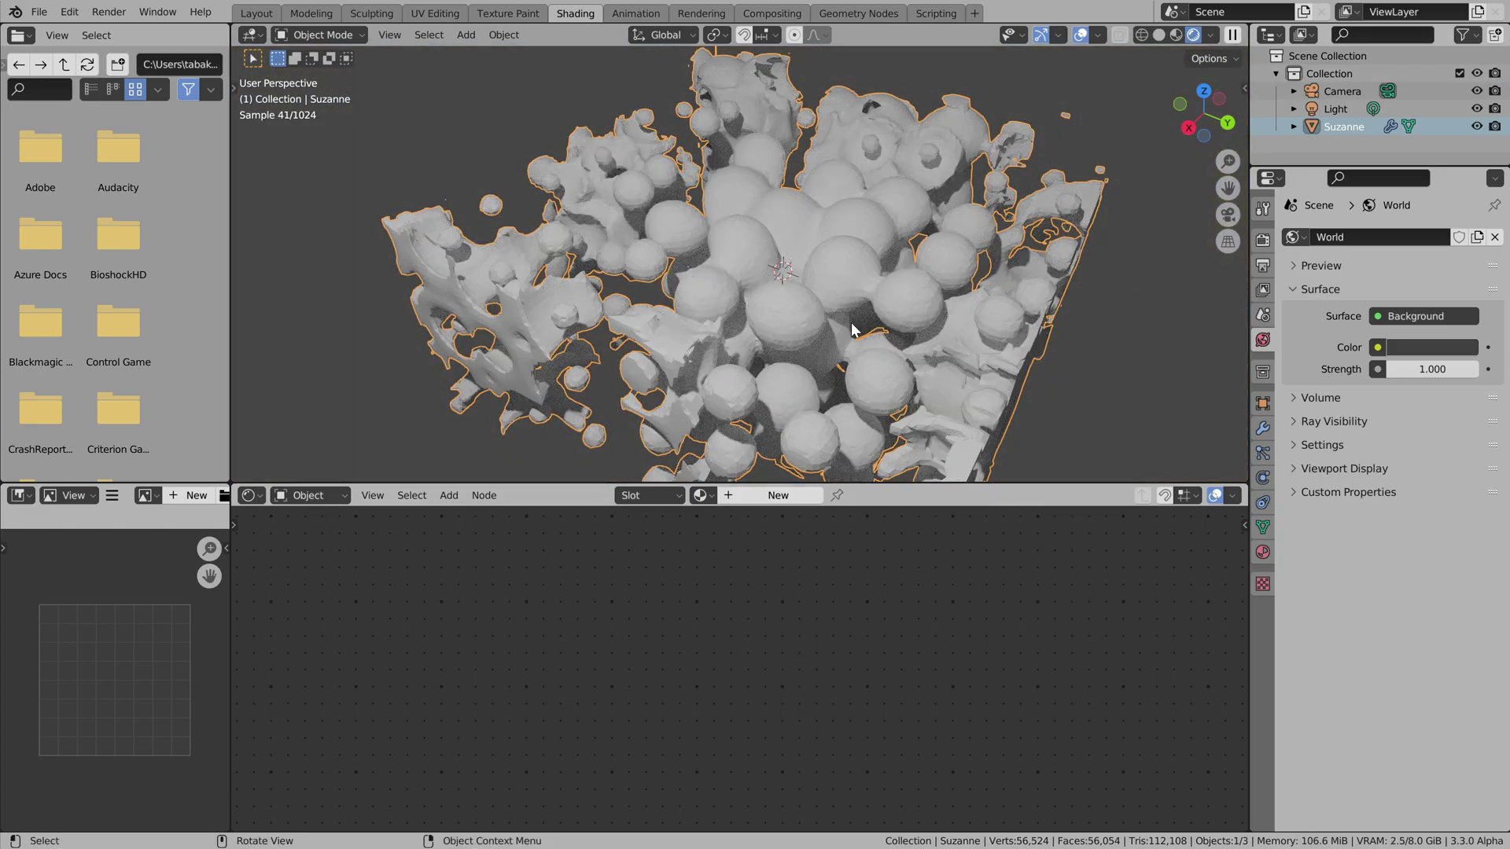
- Create a new Principled BSDF material for the object and bring its nodes into view
{"action": "left_click", "coordinate": [701, 495]}
{"action": "left_click", "coordinate": [946, 592]}
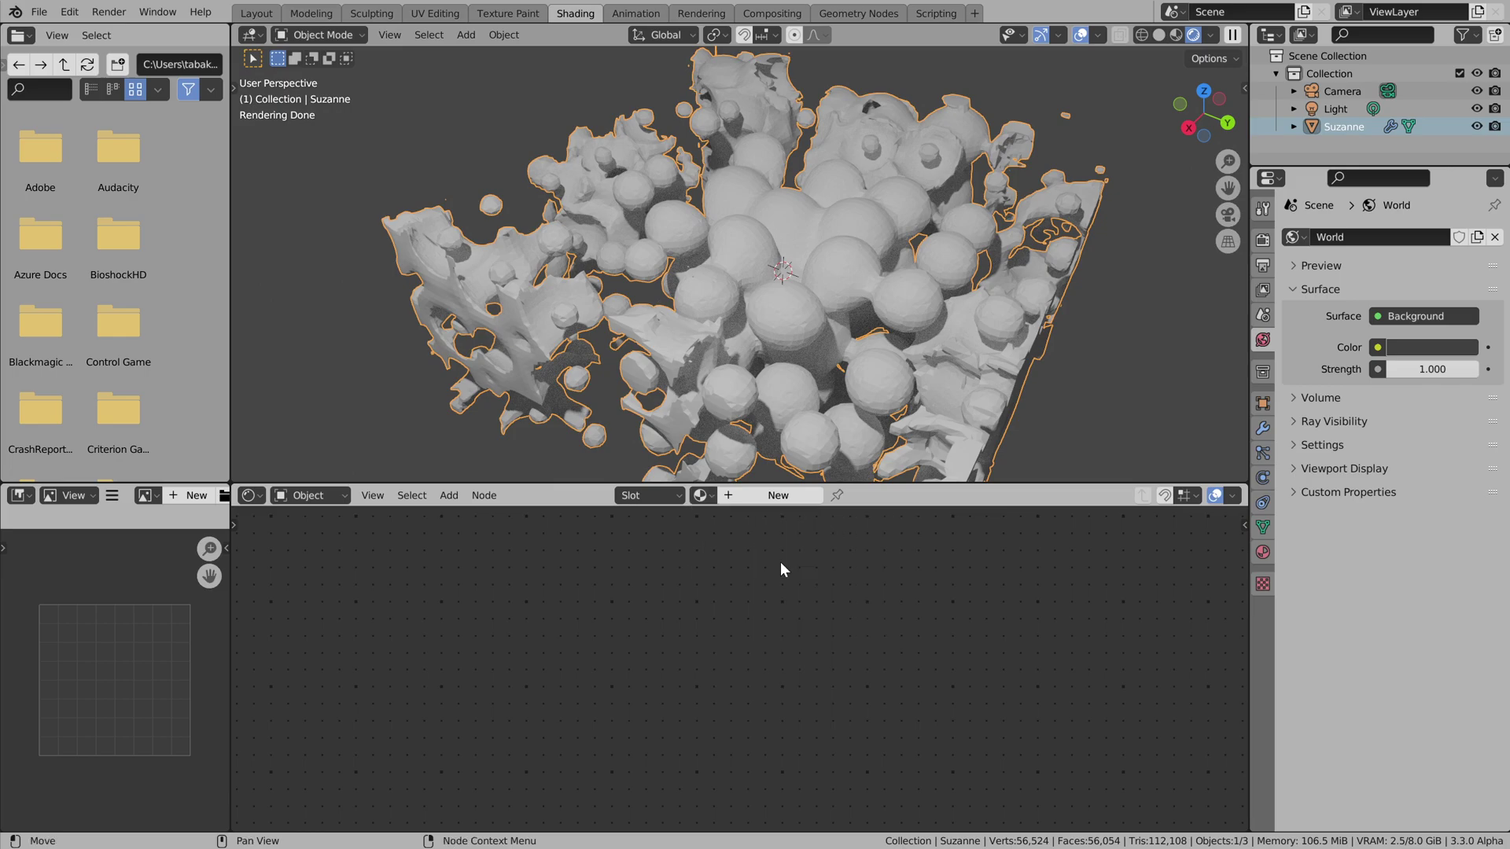
{"action": "left_click", "coordinate": [770, 499]}
{"action": "middle_click_drag", "start_coordinate": [544, 561], "coordinate": [724, 649]}
{"action": "scroll", "coordinate": [576, 681], "scroll_direction": "down", "scroll_amount": 1}
- Add a Geometry input node to the left of the Principled BSDF shader
{"action": "key", "text": "shift+a"}
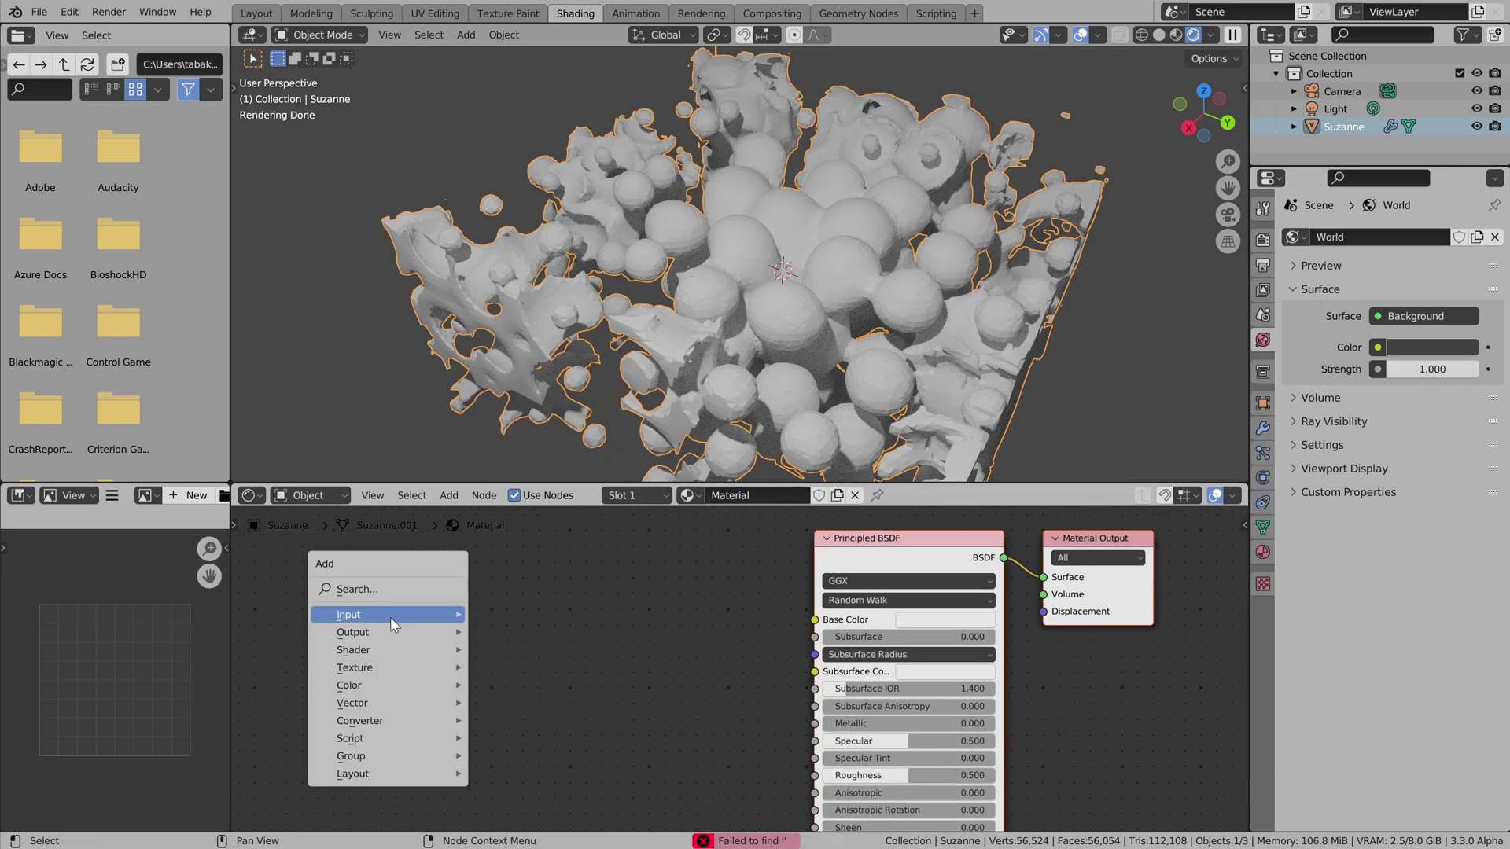
{"action": "mouse_move", "coordinate": [409, 620]}
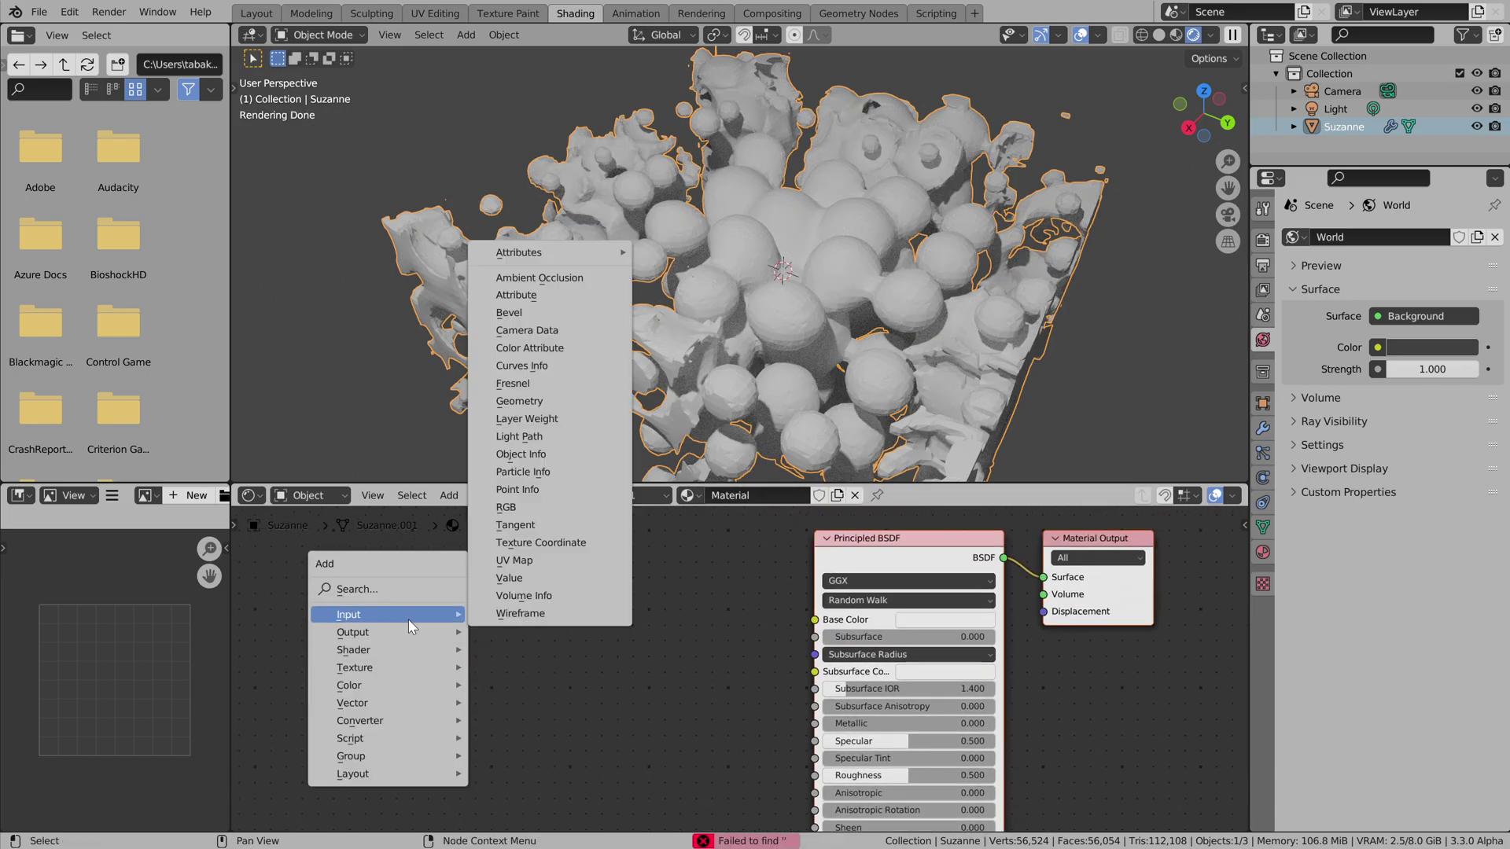
{"action": "left_click", "coordinate": [527, 403]}
{"action": "left_click", "coordinate": [453, 722]}
- Link Random Per Island through a new ColorRamp into the Principled BSDF Base Color
{"action": "left_click_drag", "start_coordinate": [467, 738], "coordinate": [553, 725]}
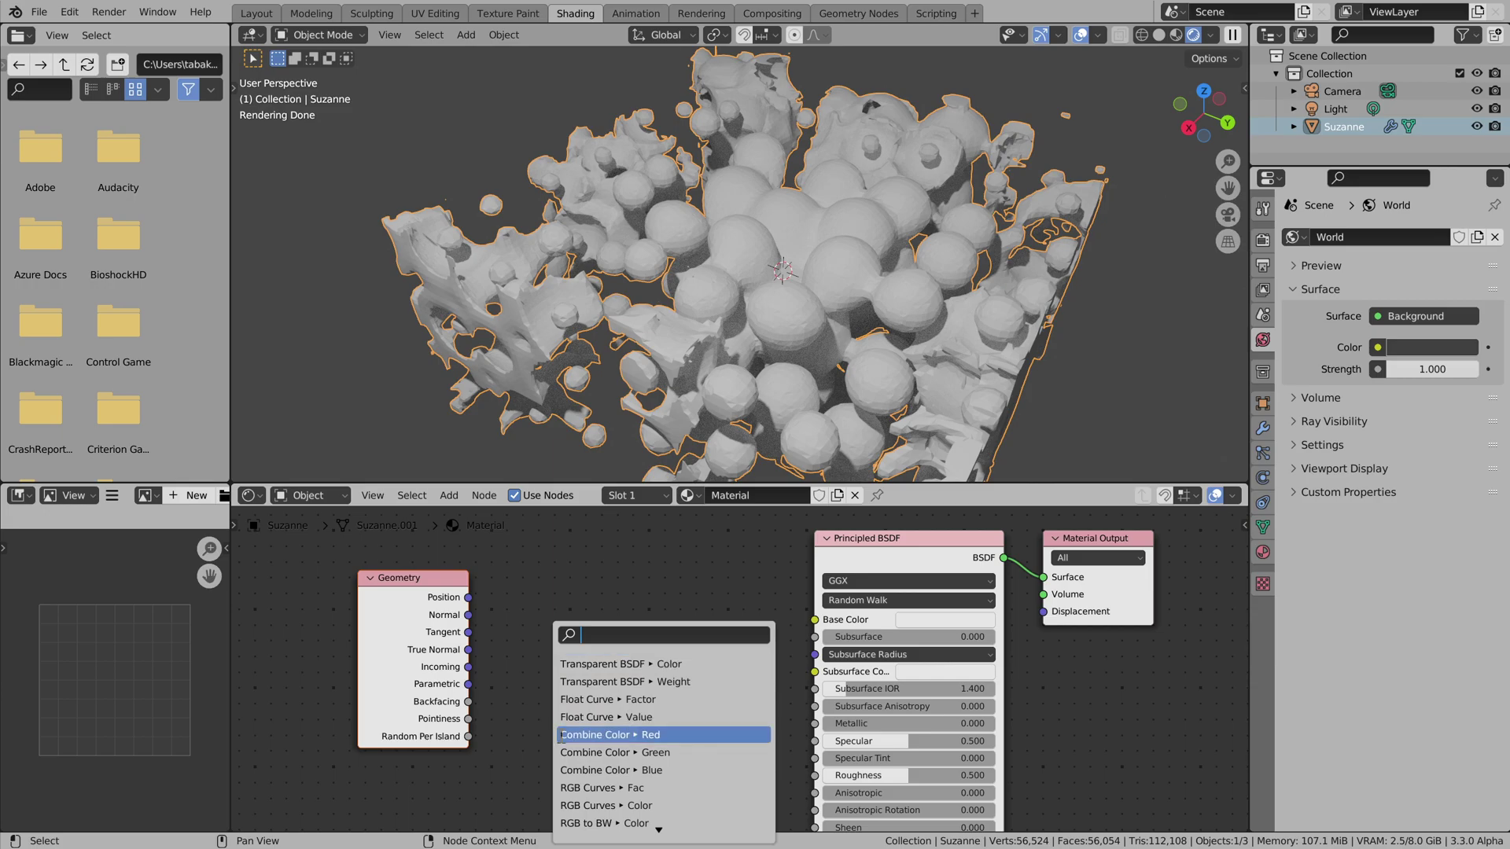
{"action": "type", "text": "co"}
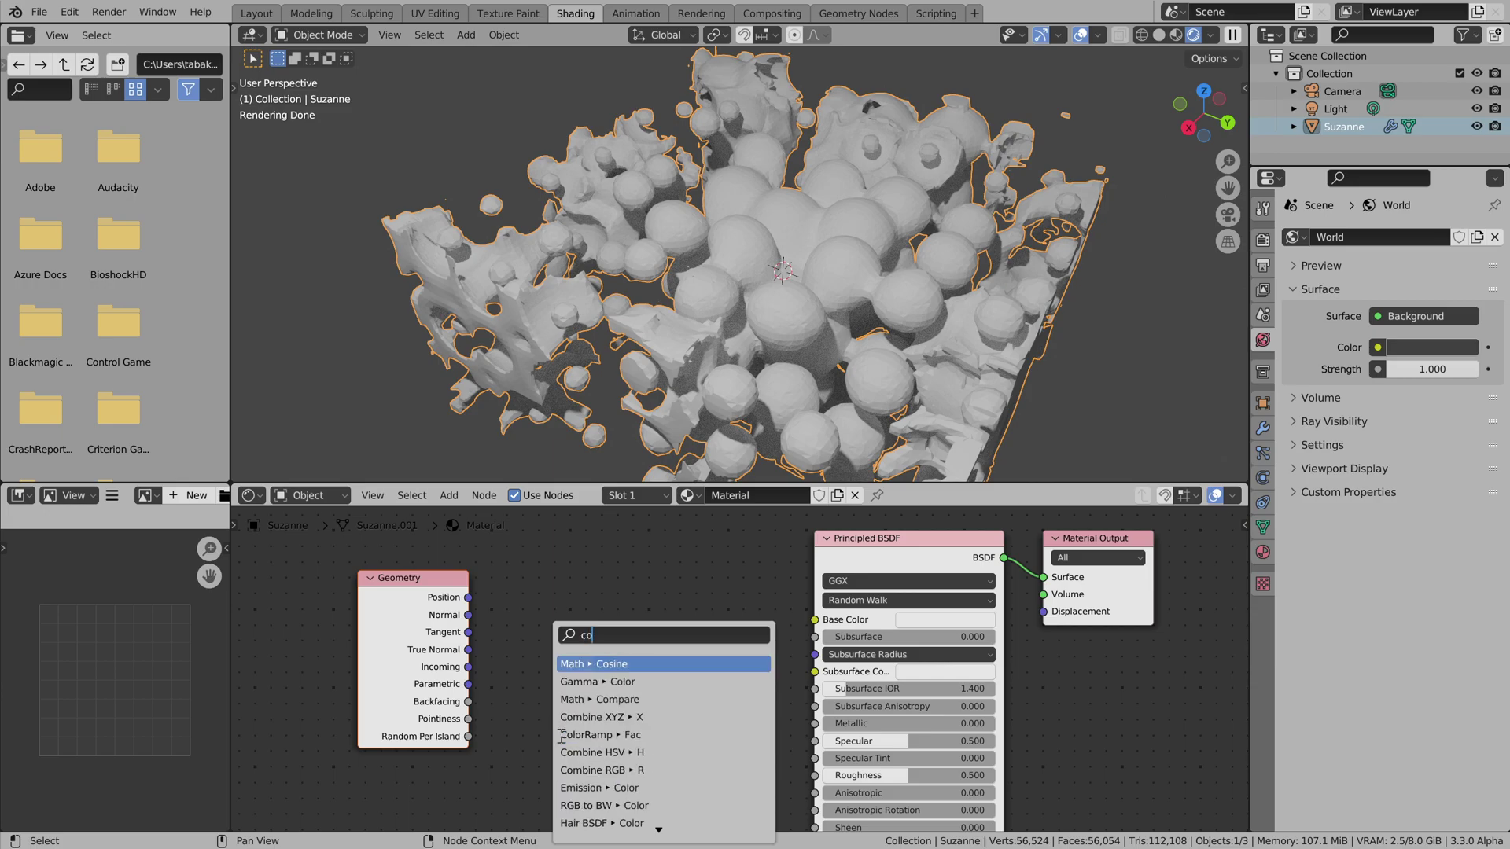
{"action": "type", "text": "lo"}
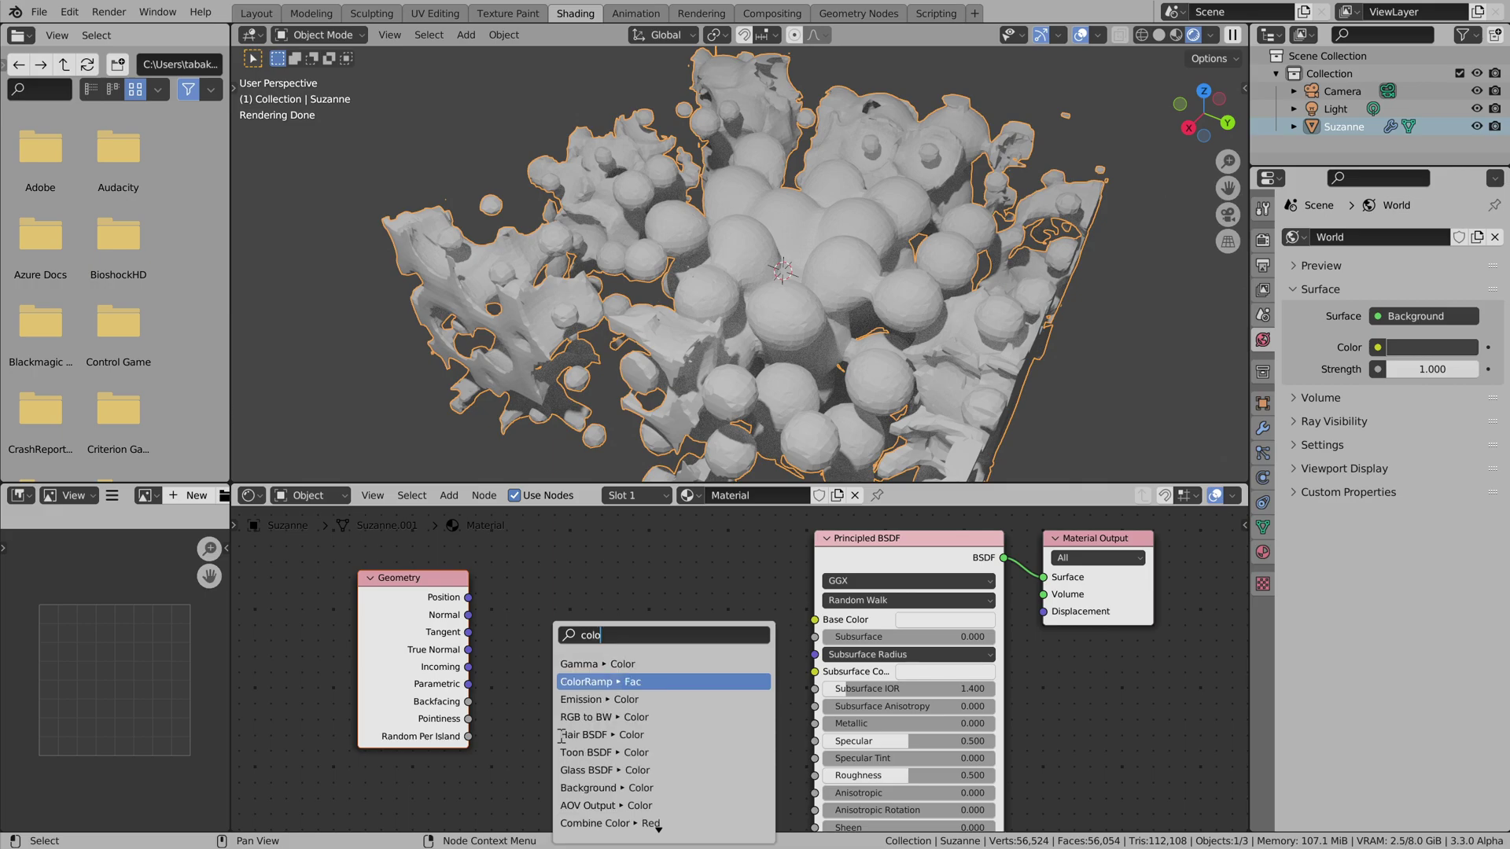
{"action": "left_click", "coordinate": [586, 682]}
{"action": "left_click", "coordinate": [549, 648]}
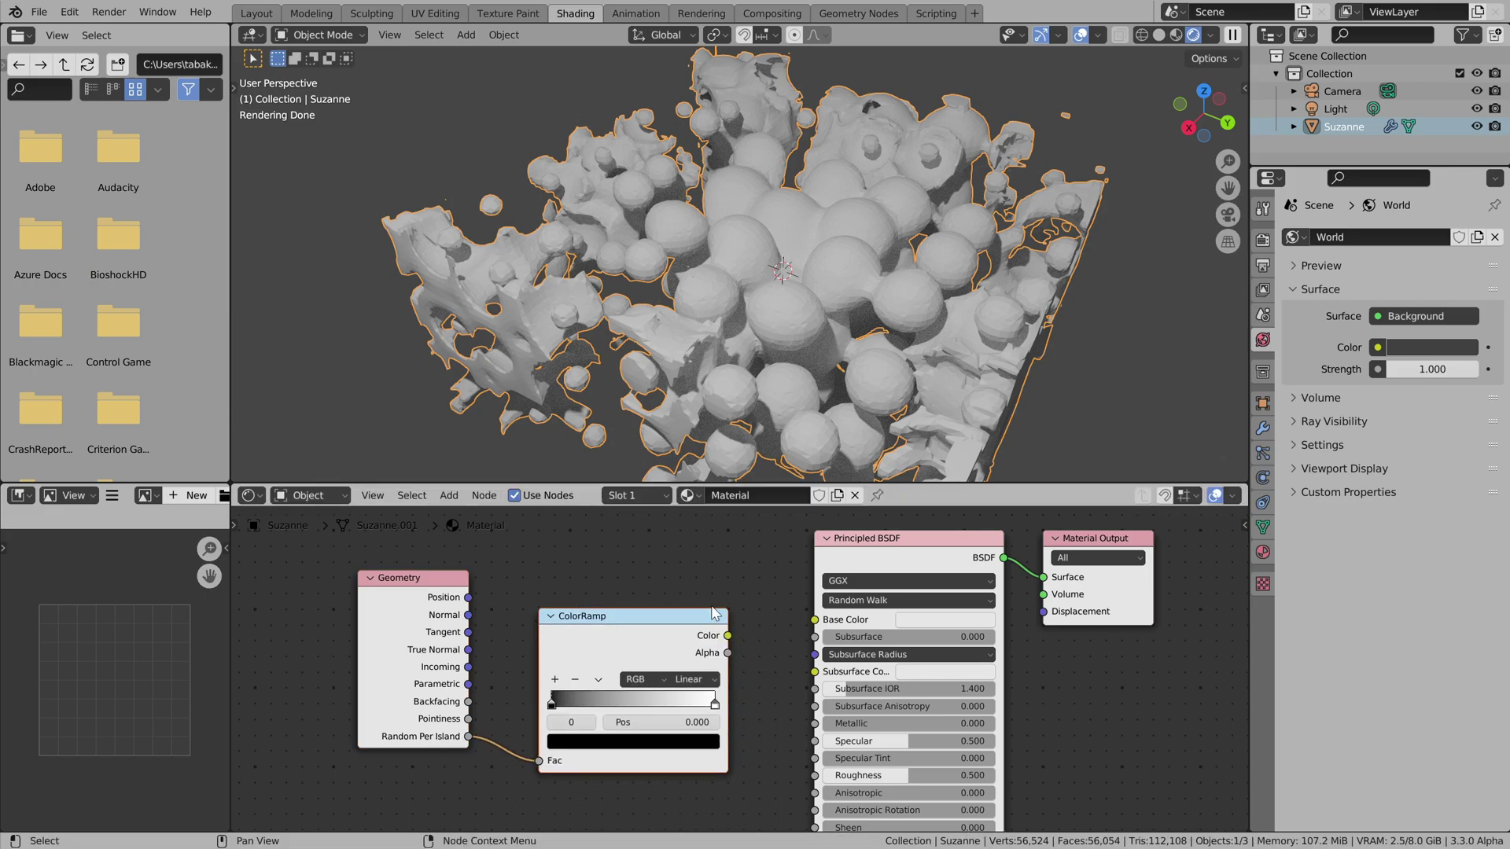
{"action": "left_click_drag", "start_coordinate": [821, 629], "coordinate": [816, 621]}
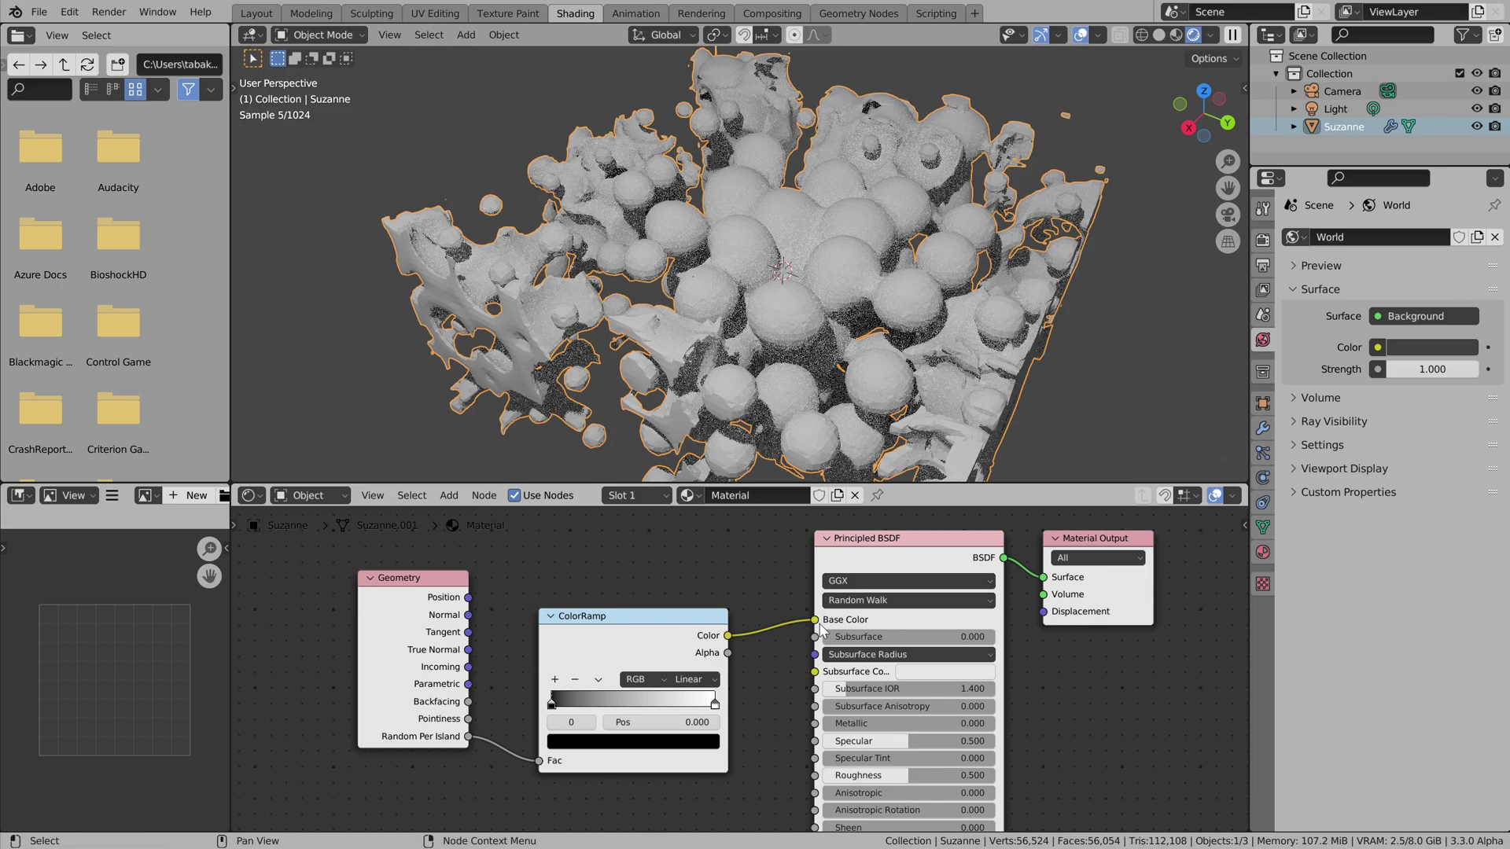
{"action": "left_click_drag", "start_coordinate": [649, 627], "coordinate": [646, 577]}
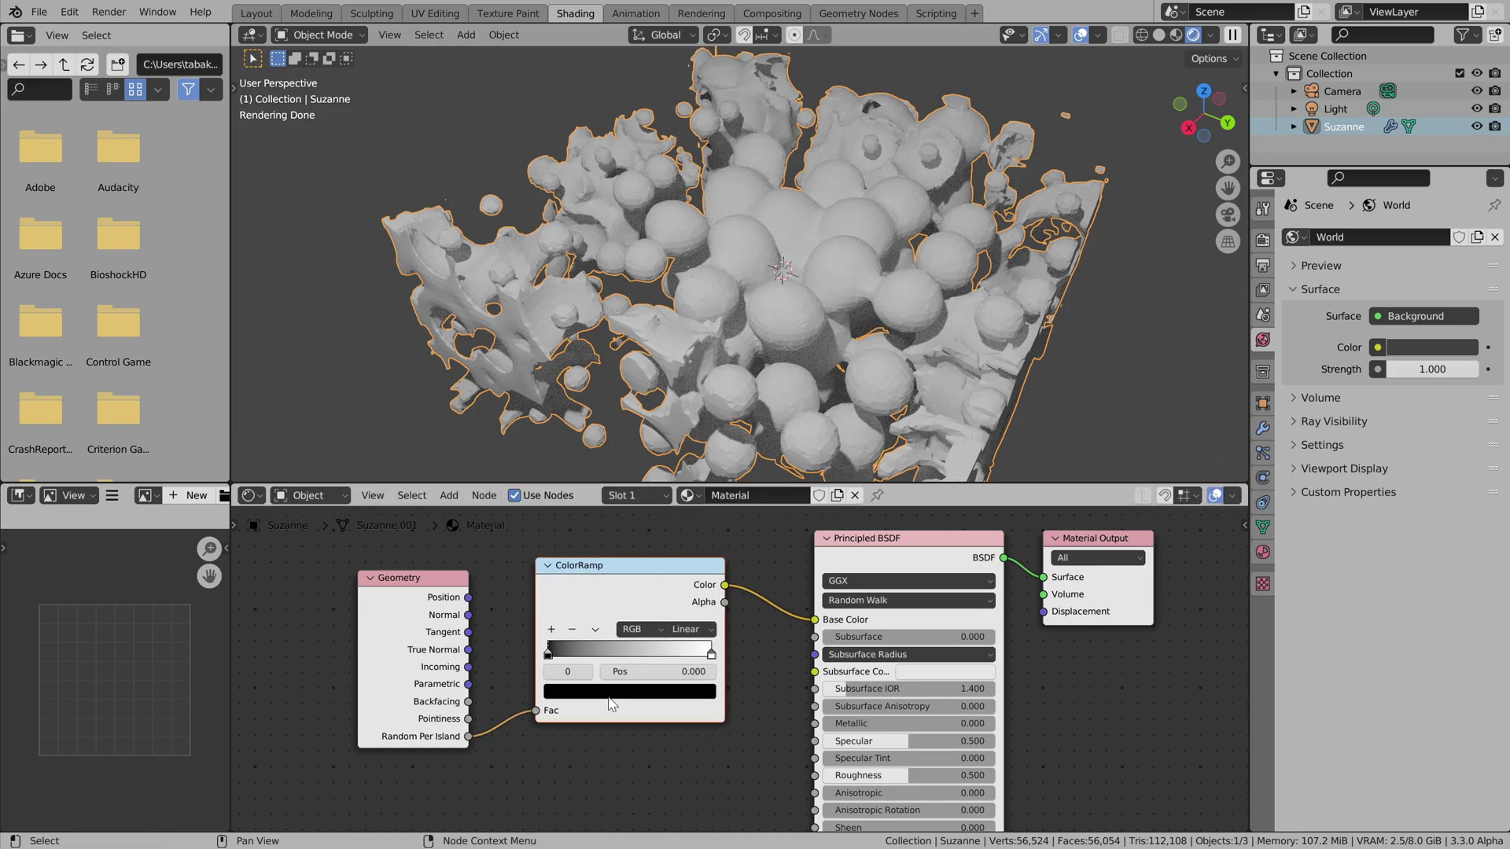
- Add two ColorRamp stops and colour them peach, purple and green
{"action": "left_click", "coordinate": [551, 630]}
{"action": "left_click", "coordinate": [551, 630]}
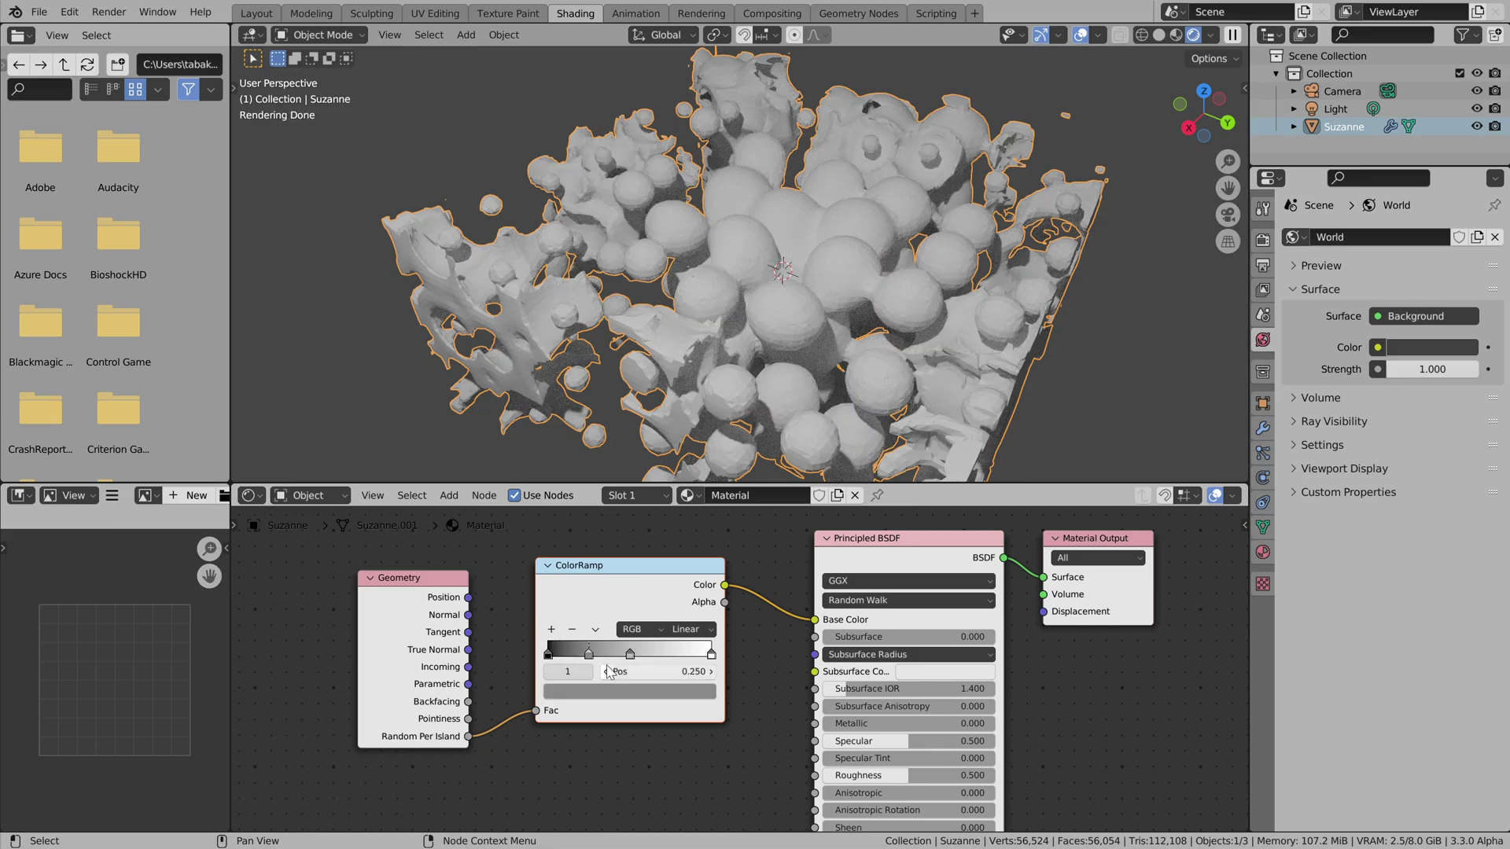
{"action": "left_click", "coordinate": [582, 692]}
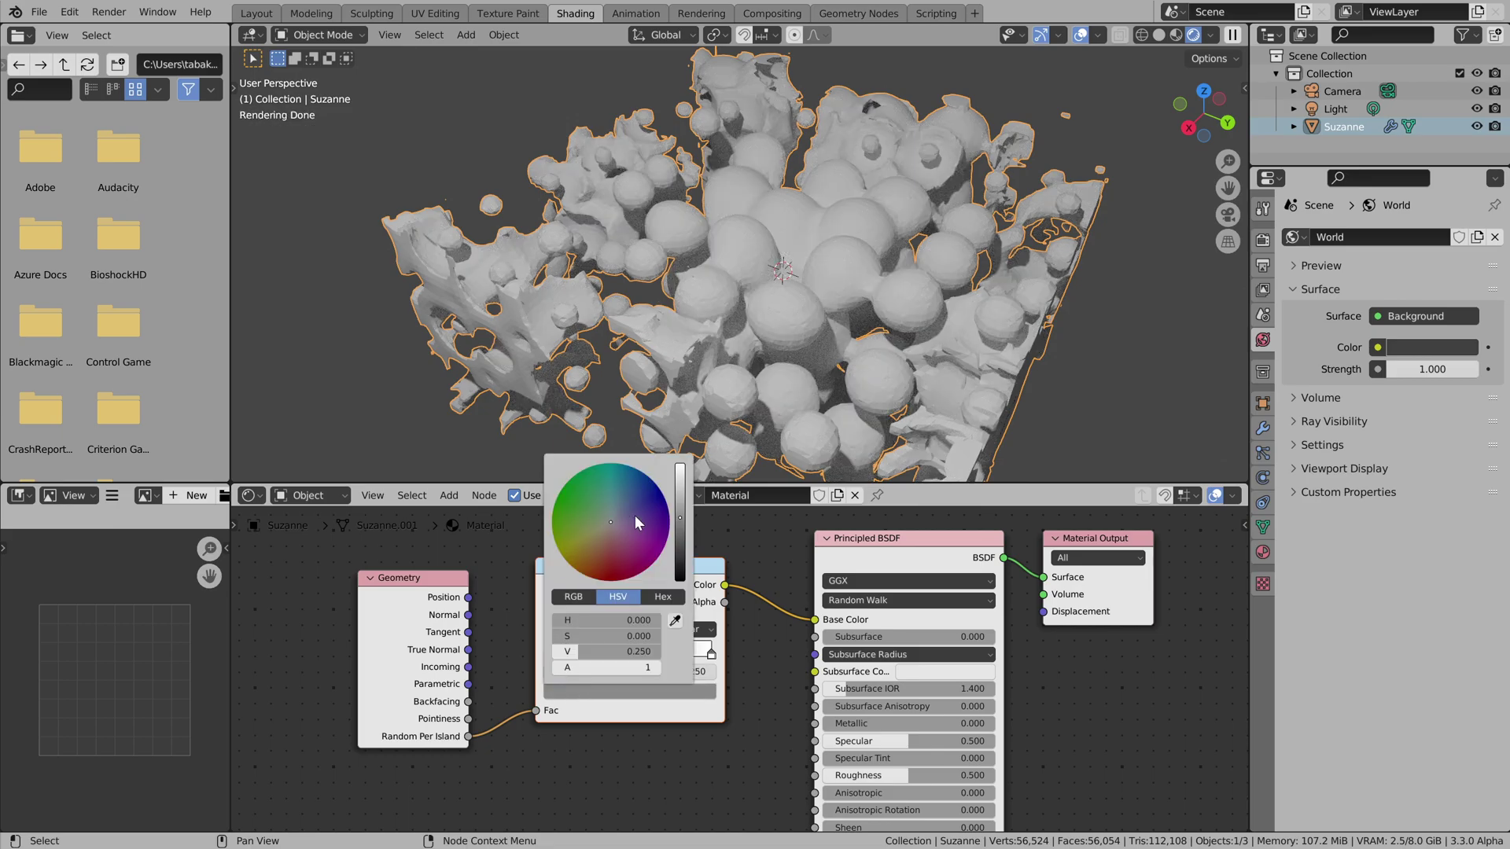
{"action": "left_click", "coordinate": [605, 539]}
{"action": "left_click_drag", "start_coordinate": [681, 527], "coordinate": [681, 468]}
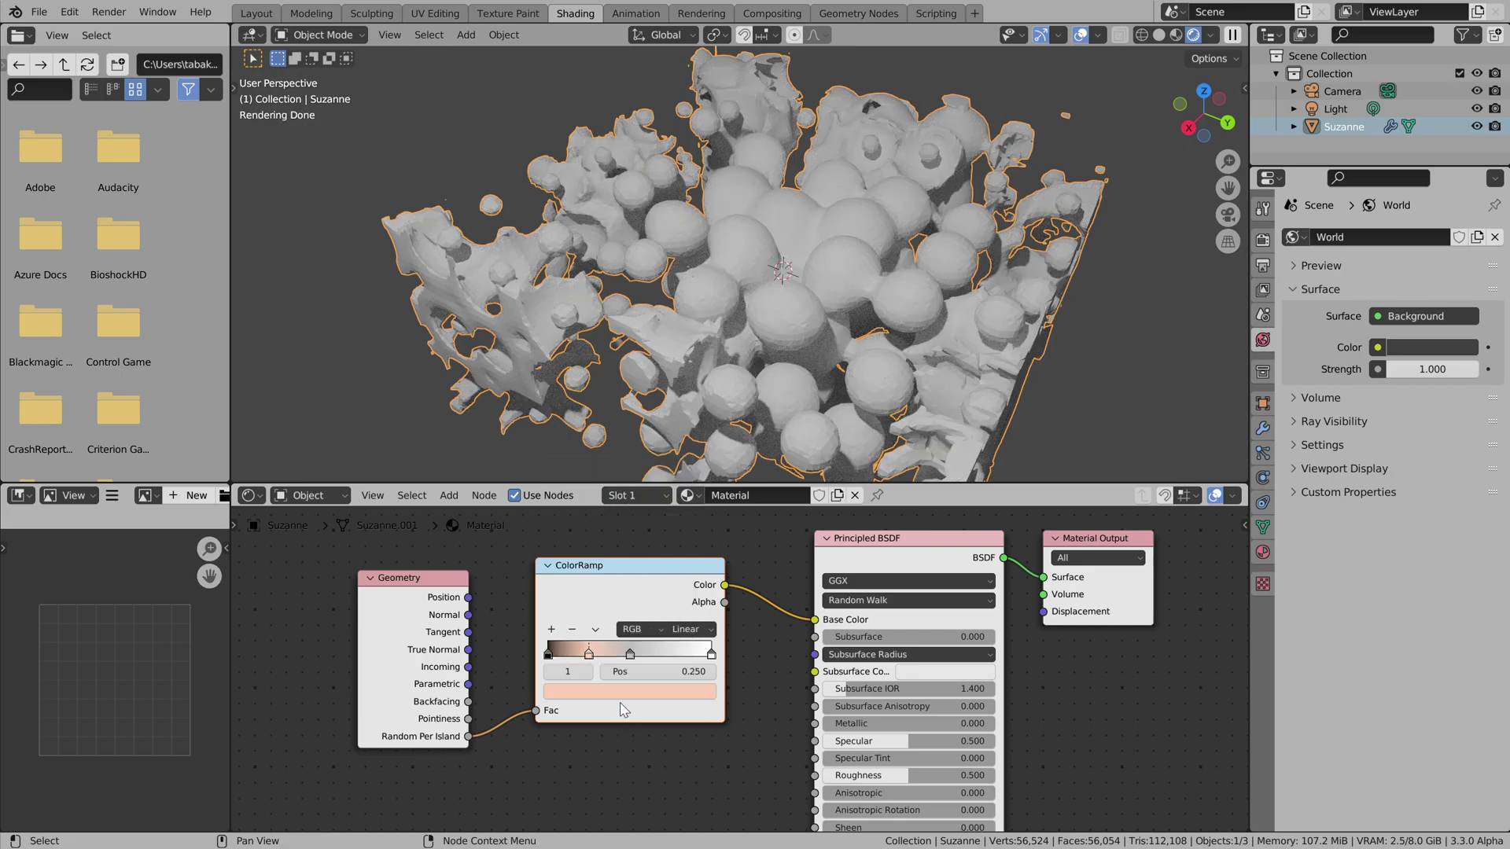
{"action": "left_click", "coordinate": [630, 655]}
{"action": "left_click", "coordinate": [633, 691]}
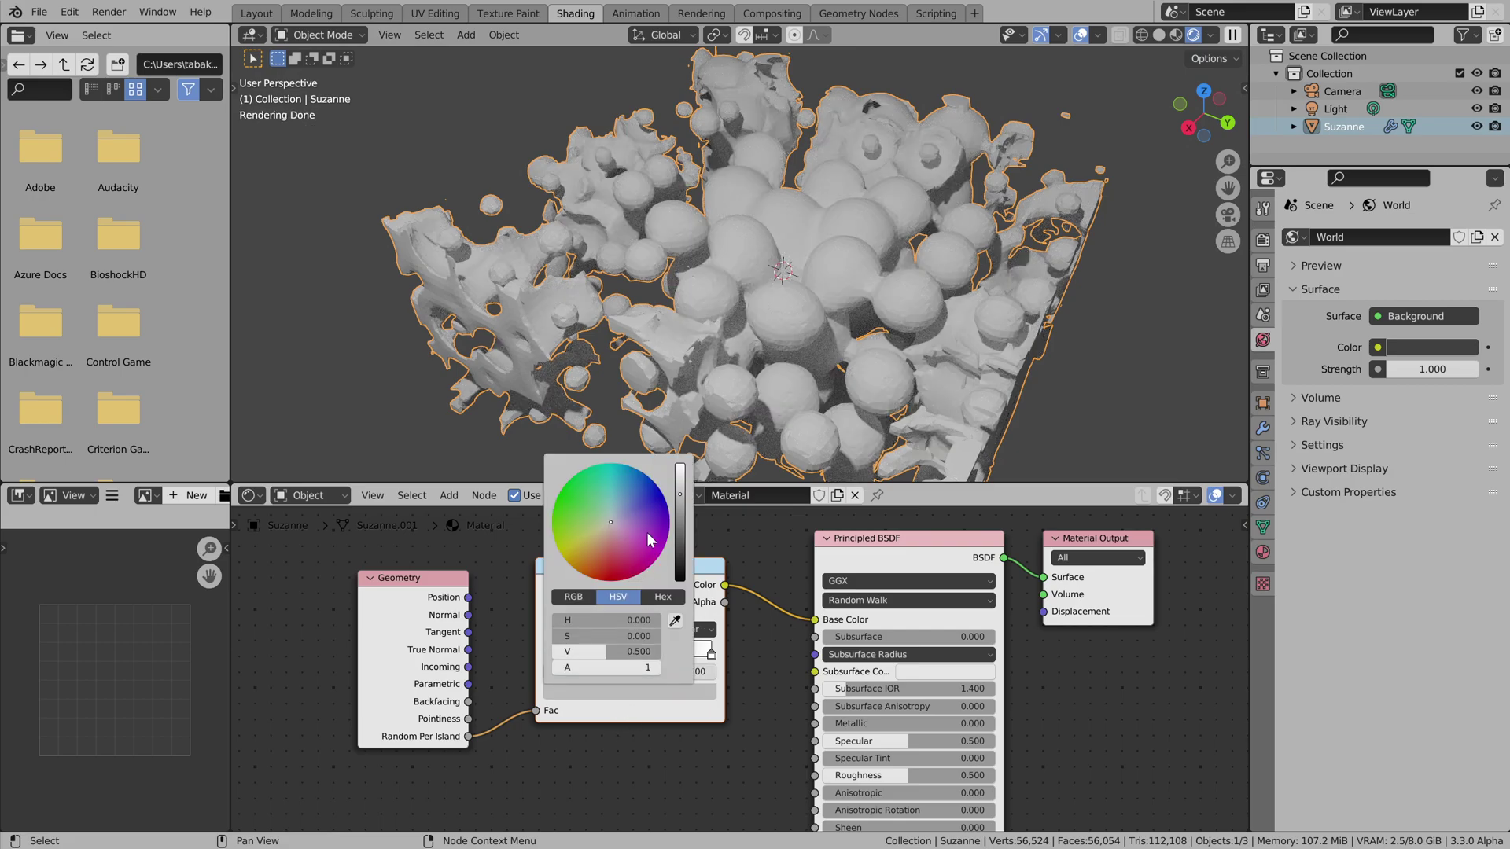
{"action": "left_click", "coordinate": [638, 505]}
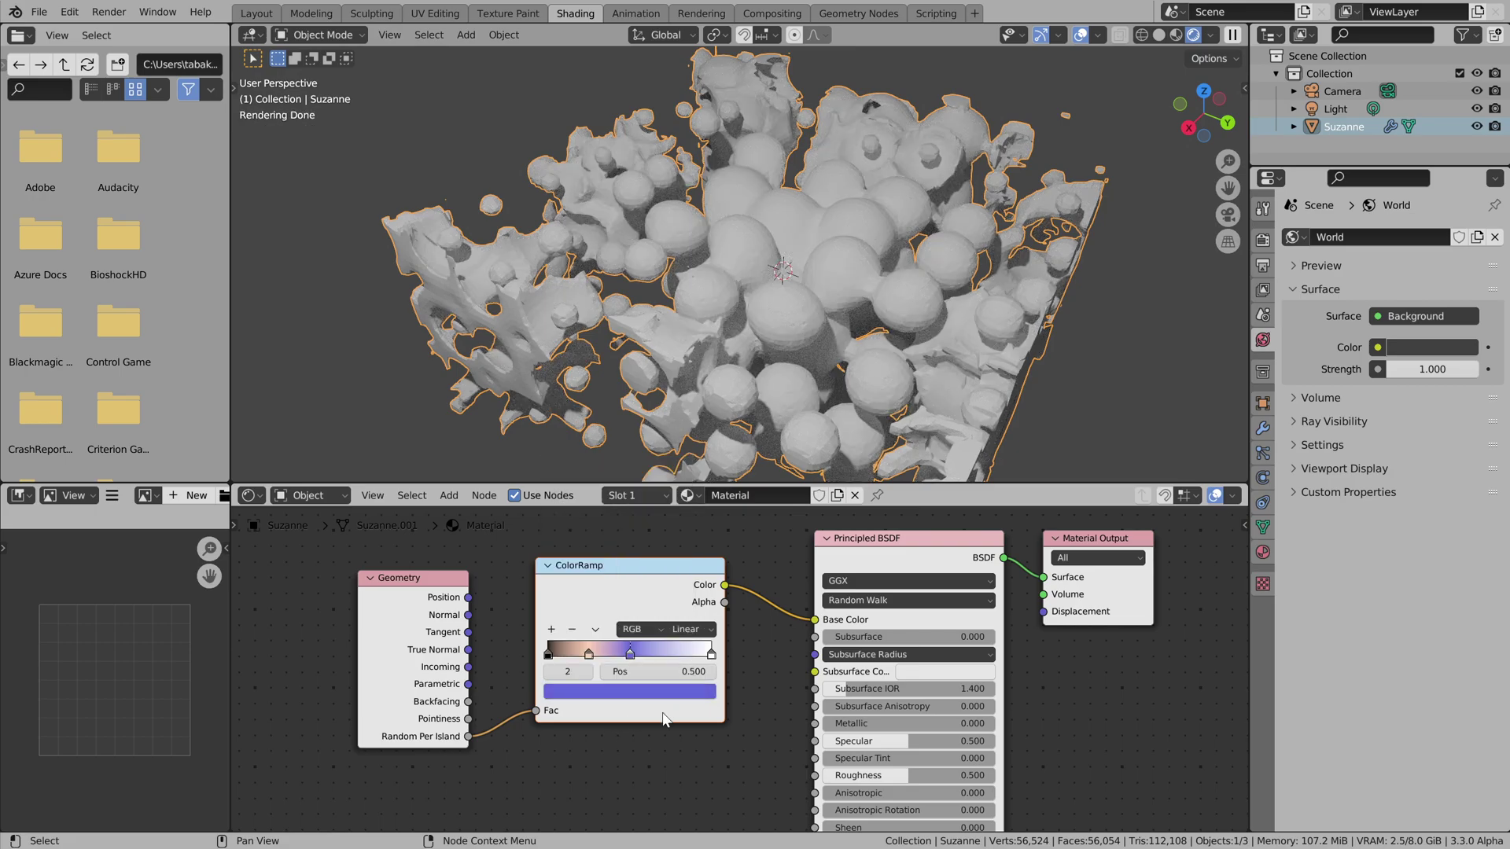
{"action": "left_click", "coordinate": [712, 655]}
{"action": "left_click", "coordinate": [629, 691]}
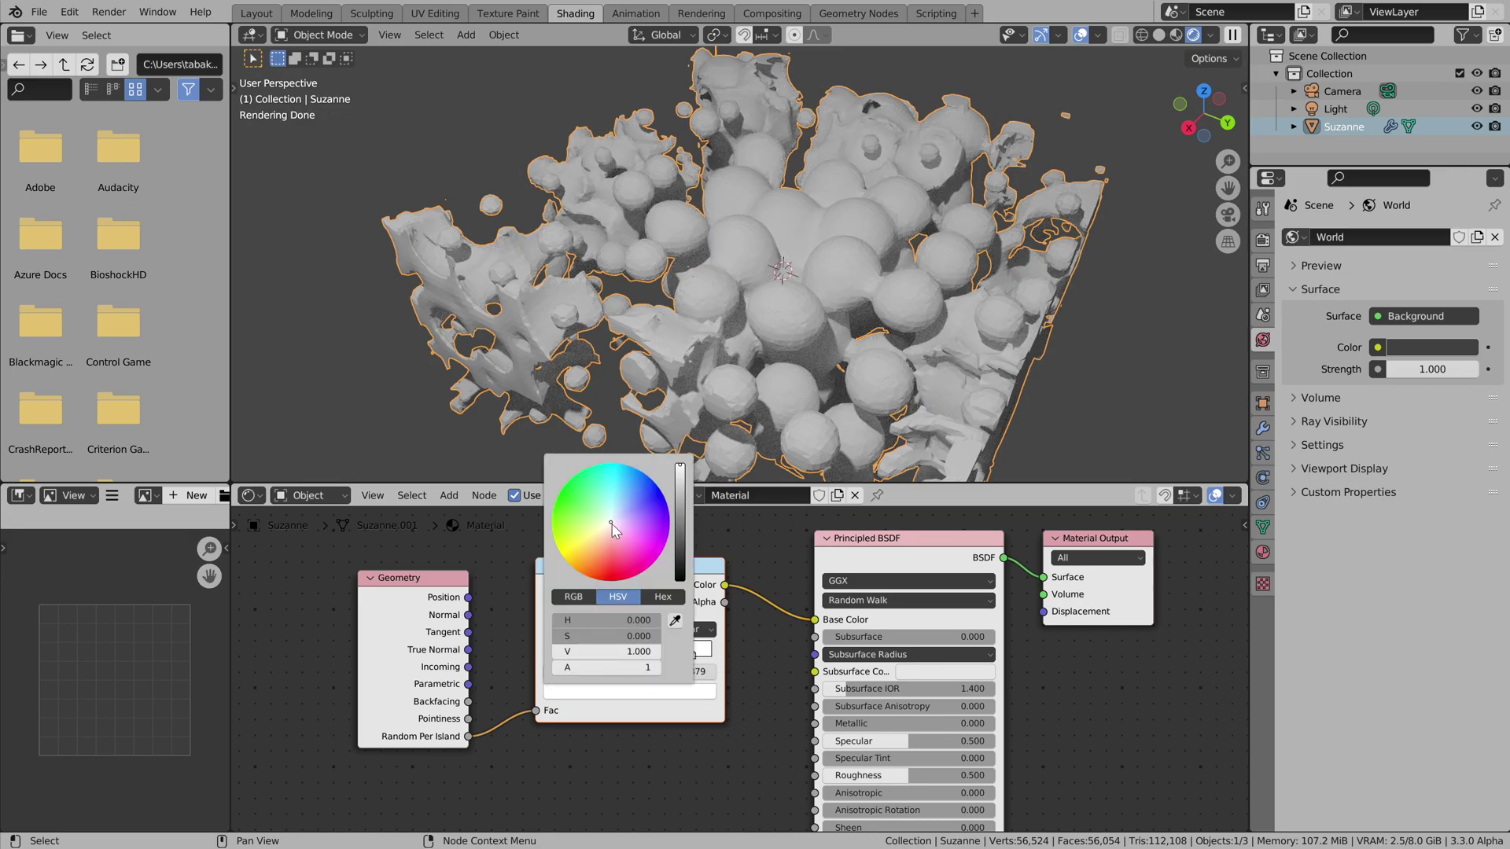
{"action": "left_click", "coordinate": [587, 502]}
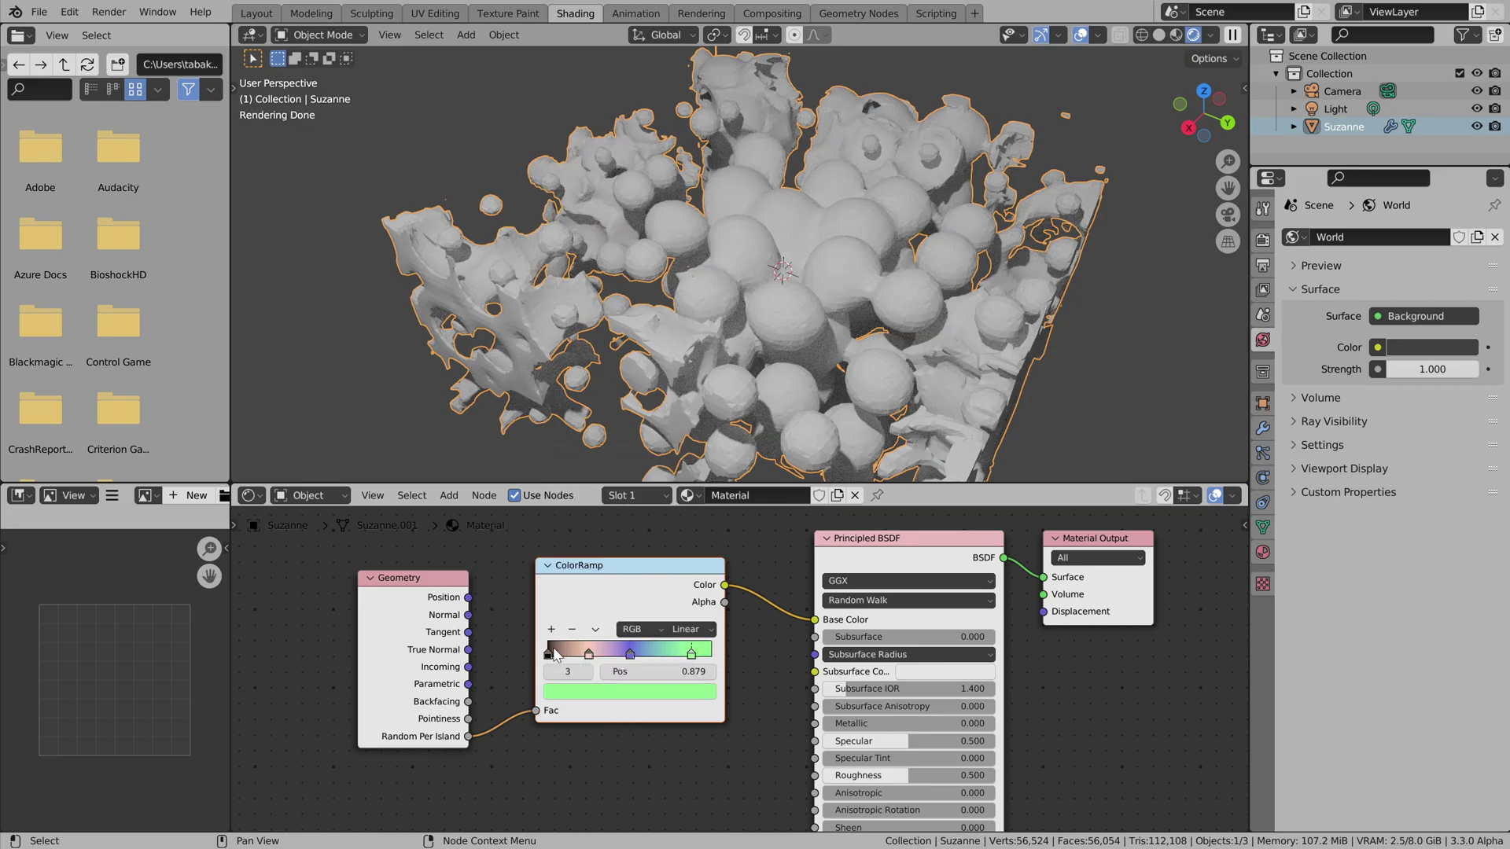
- Recolour the black leftmost stop orange, then shift the salmon stop to light green
{"action": "left_click", "coordinate": [550, 654]}
{"action": "left_click", "coordinate": [629, 691]}
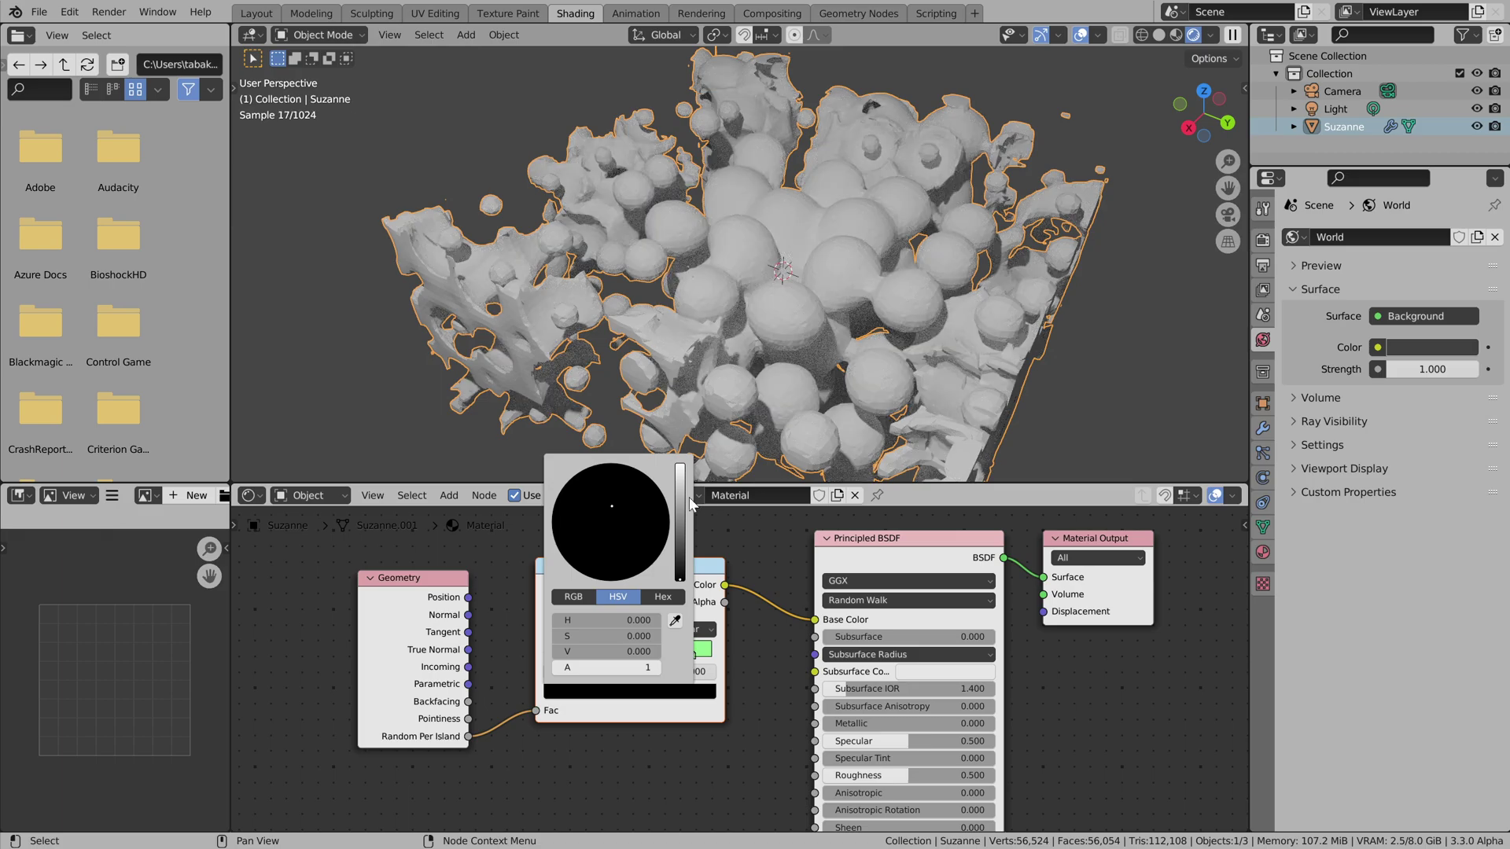
{"action": "left_click_drag", "start_coordinate": [681, 497], "coordinate": [681, 481]}
{"action": "left_click_drag", "start_coordinate": [600, 540], "coordinate": [601, 545]}
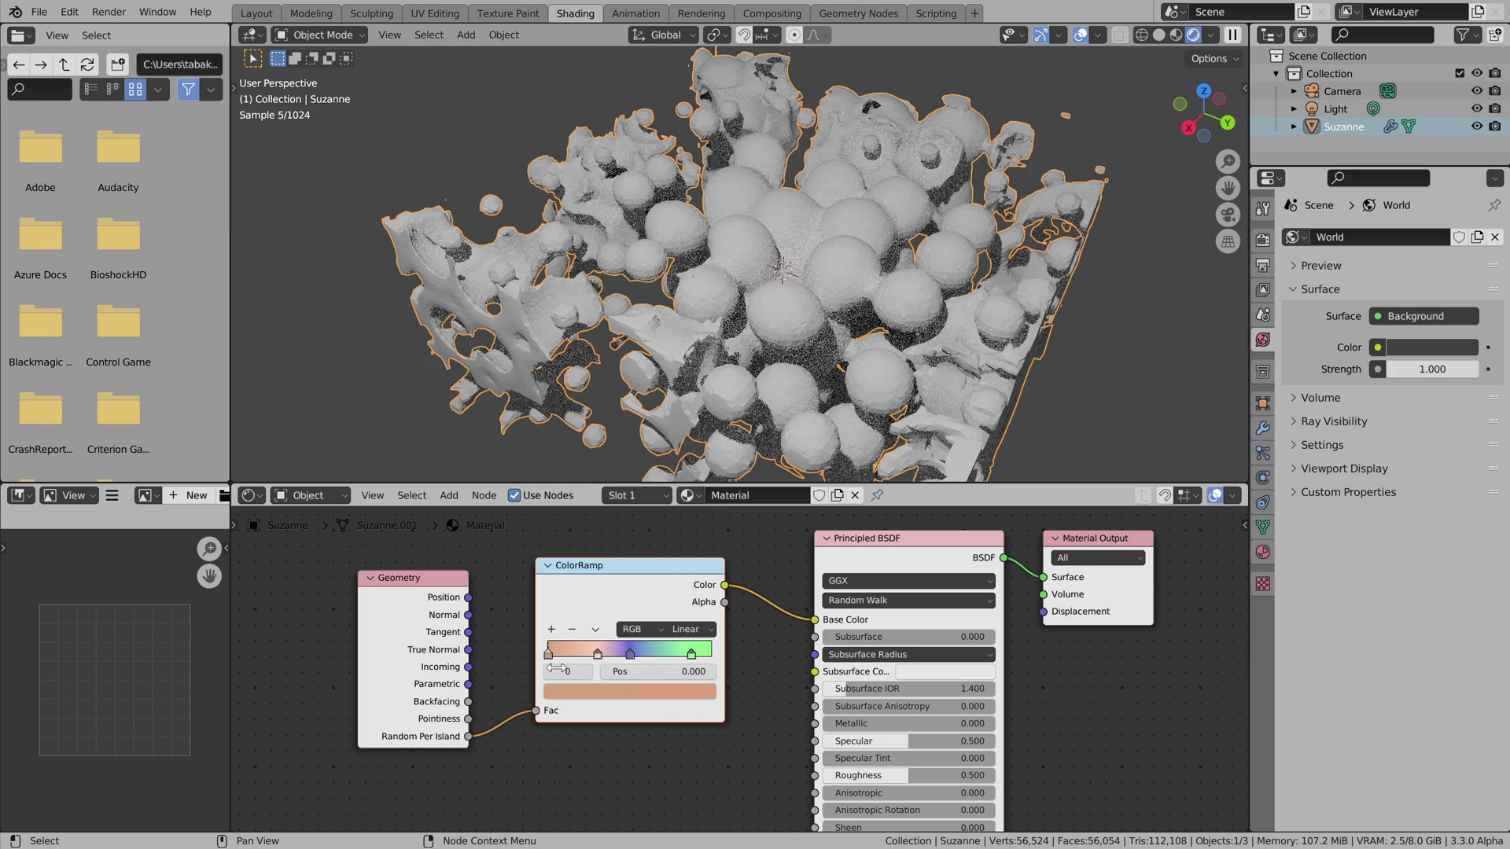
{"action": "left_click", "coordinate": [600, 692]}
{"action": "left_click_drag", "start_coordinate": [678, 501], "coordinate": [680, 507]}
{"action": "left_click_drag", "start_coordinate": [600, 537], "coordinate": [598, 512]}
{"action": "left_click_drag", "start_coordinate": [685, 486], "coordinate": [681, 477]}
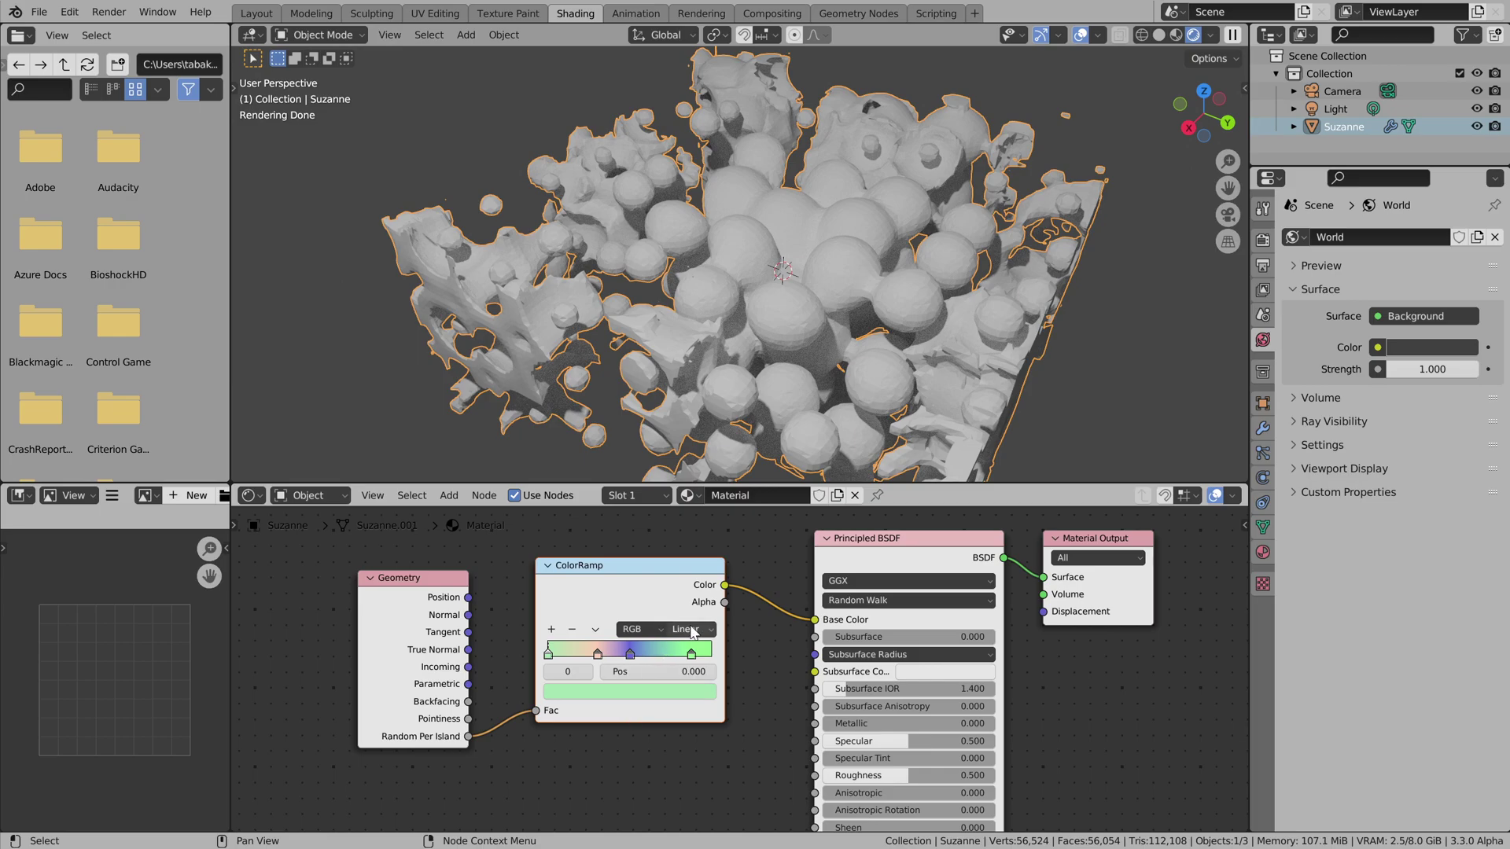
- Set the ramp interpolation to Constant and move the blue stop to 0.709
{"action": "left_click", "coordinate": [642, 634]}
{"action": "left_click", "coordinate": [685, 629]}
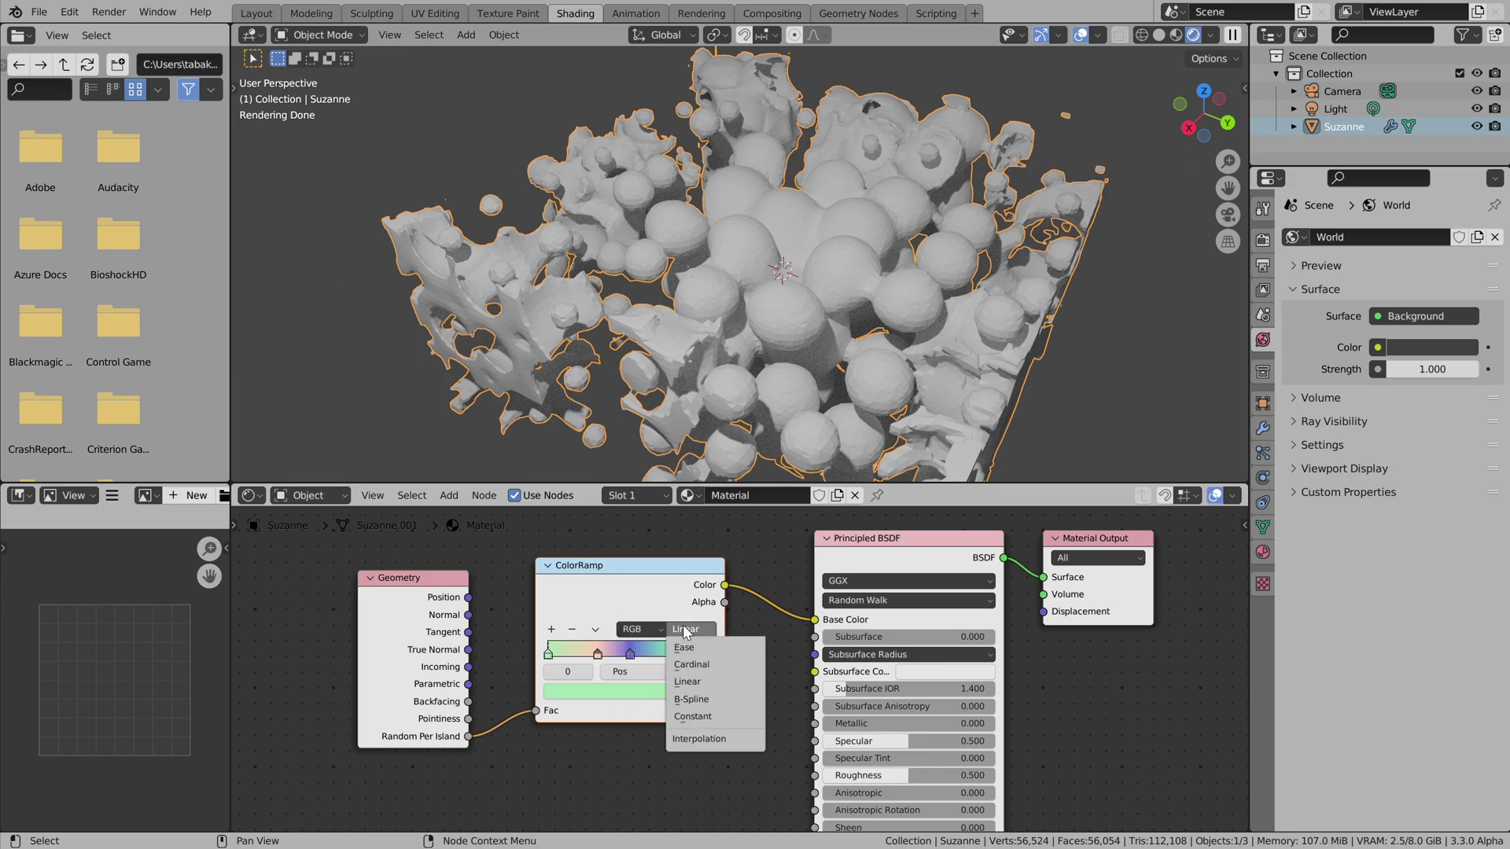
{"action": "left_click", "coordinate": [689, 716]}
{"action": "left_click_drag", "start_coordinate": [630, 654], "coordinate": [664, 654]}
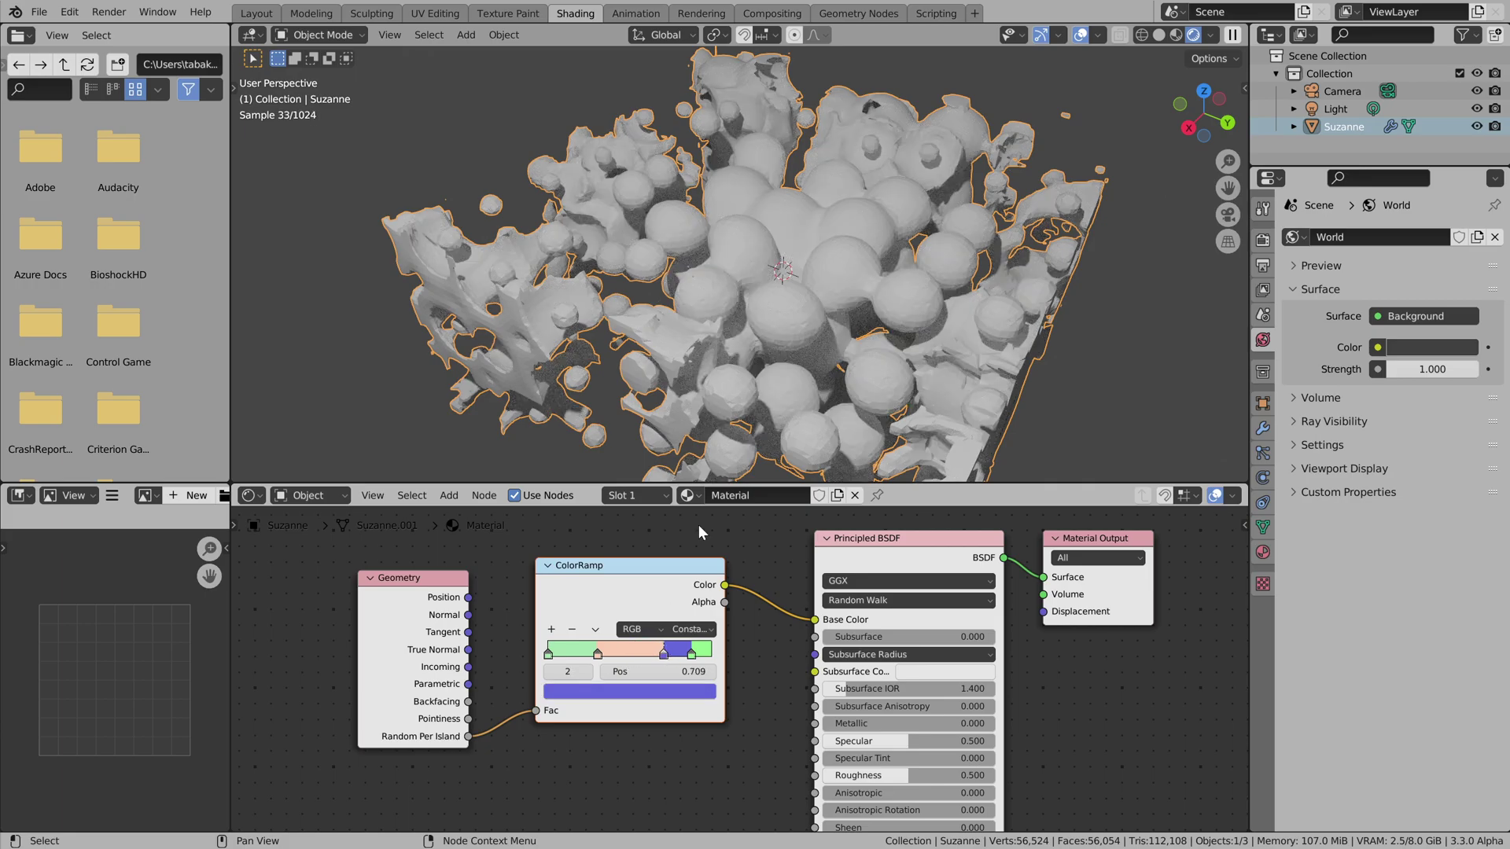
{"action": "middle_click_drag", "start_coordinate": [840, 346], "coordinate": [771, 301]}
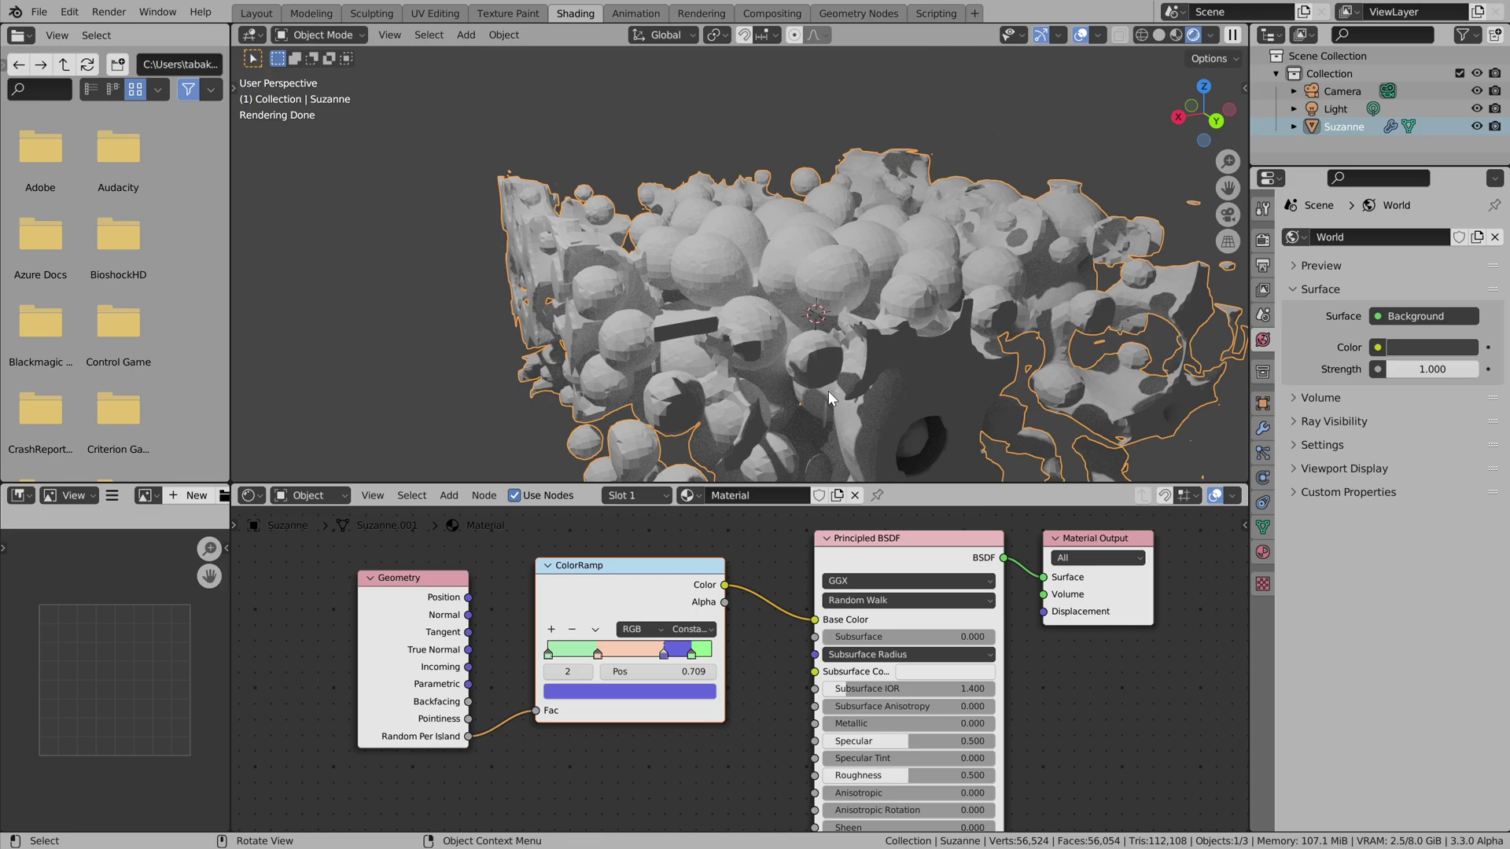
- In the Geometry Nodes workspace, move Group Output right to make room
{"action": "left_click", "coordinate": [856, 16]}
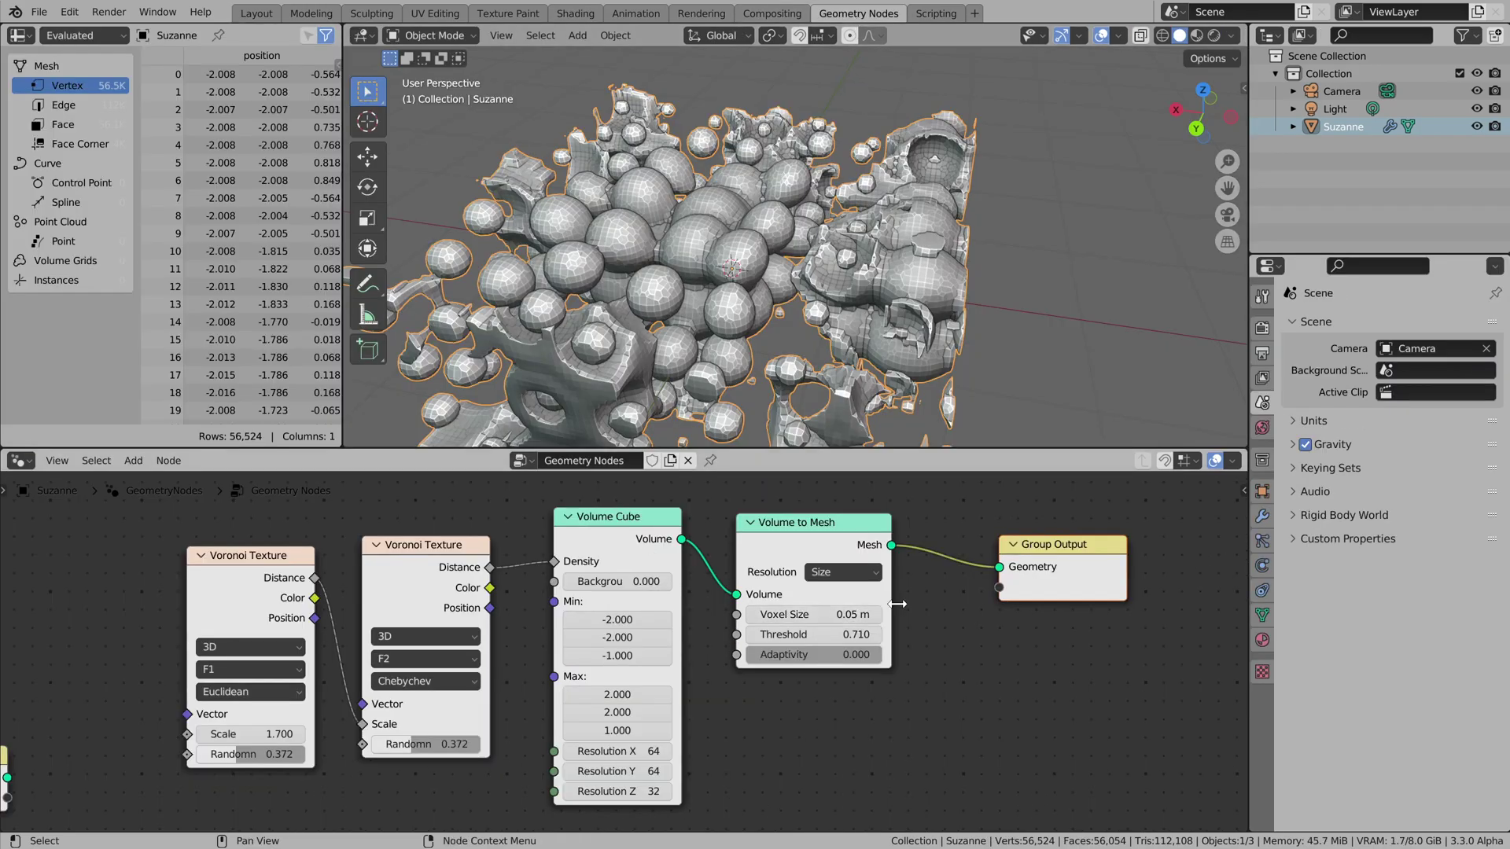
{"action": "middle_click_drag", "start_coordinate": [895, 667], "coordinate": [513, 723]}
{"action": "left_click_drag", "start_coordinate": [694, 599], "coordinate": [885, 581]}
- Insert a Set Material node assigning Material before Group Output
{"action": "key", "text": "shift+a"}
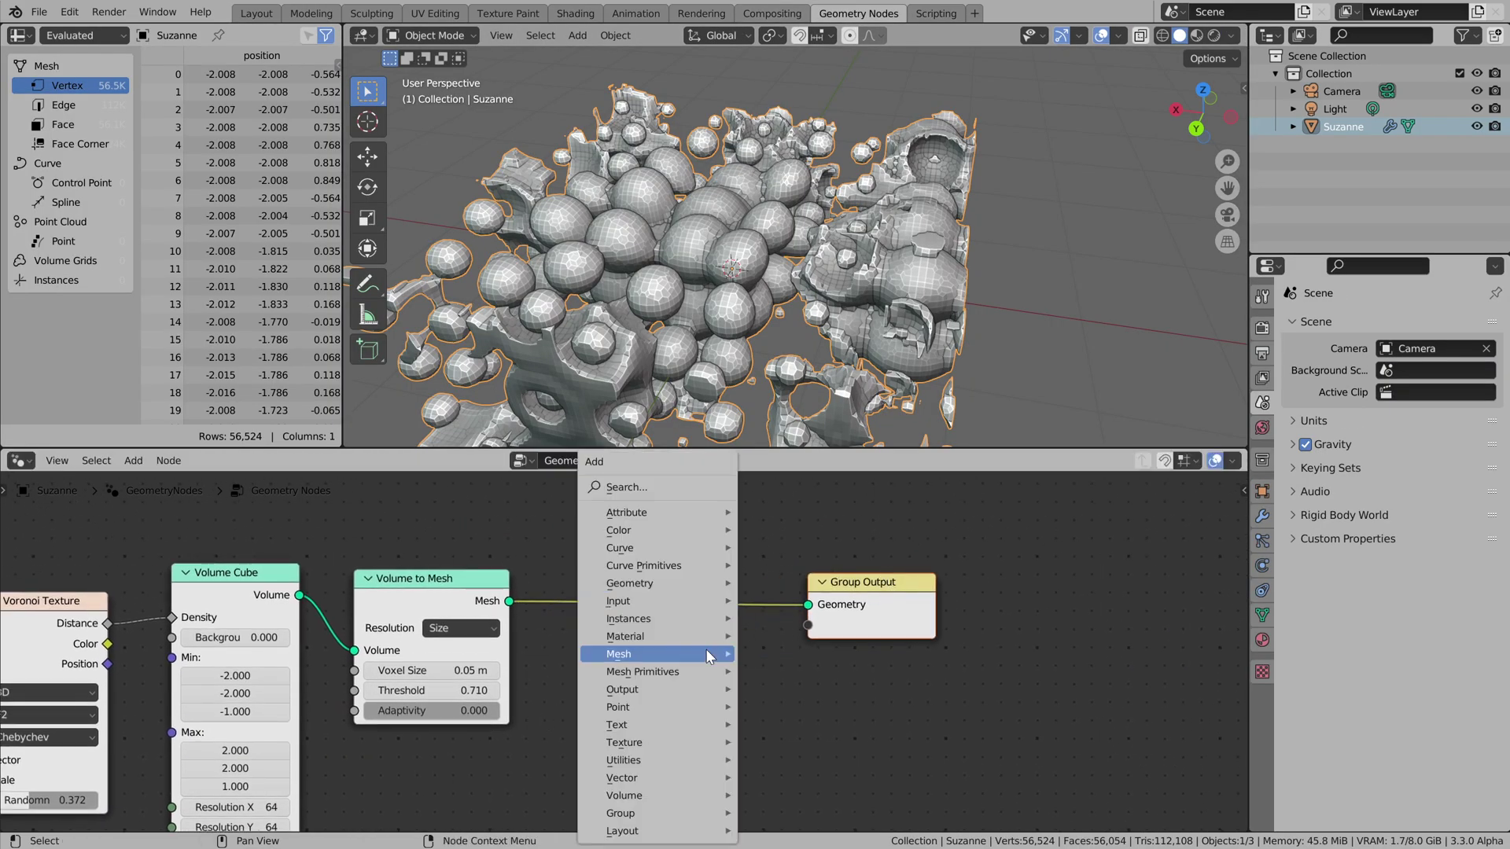
{"action": "mouse_move", "coordinate": [636, 643]}
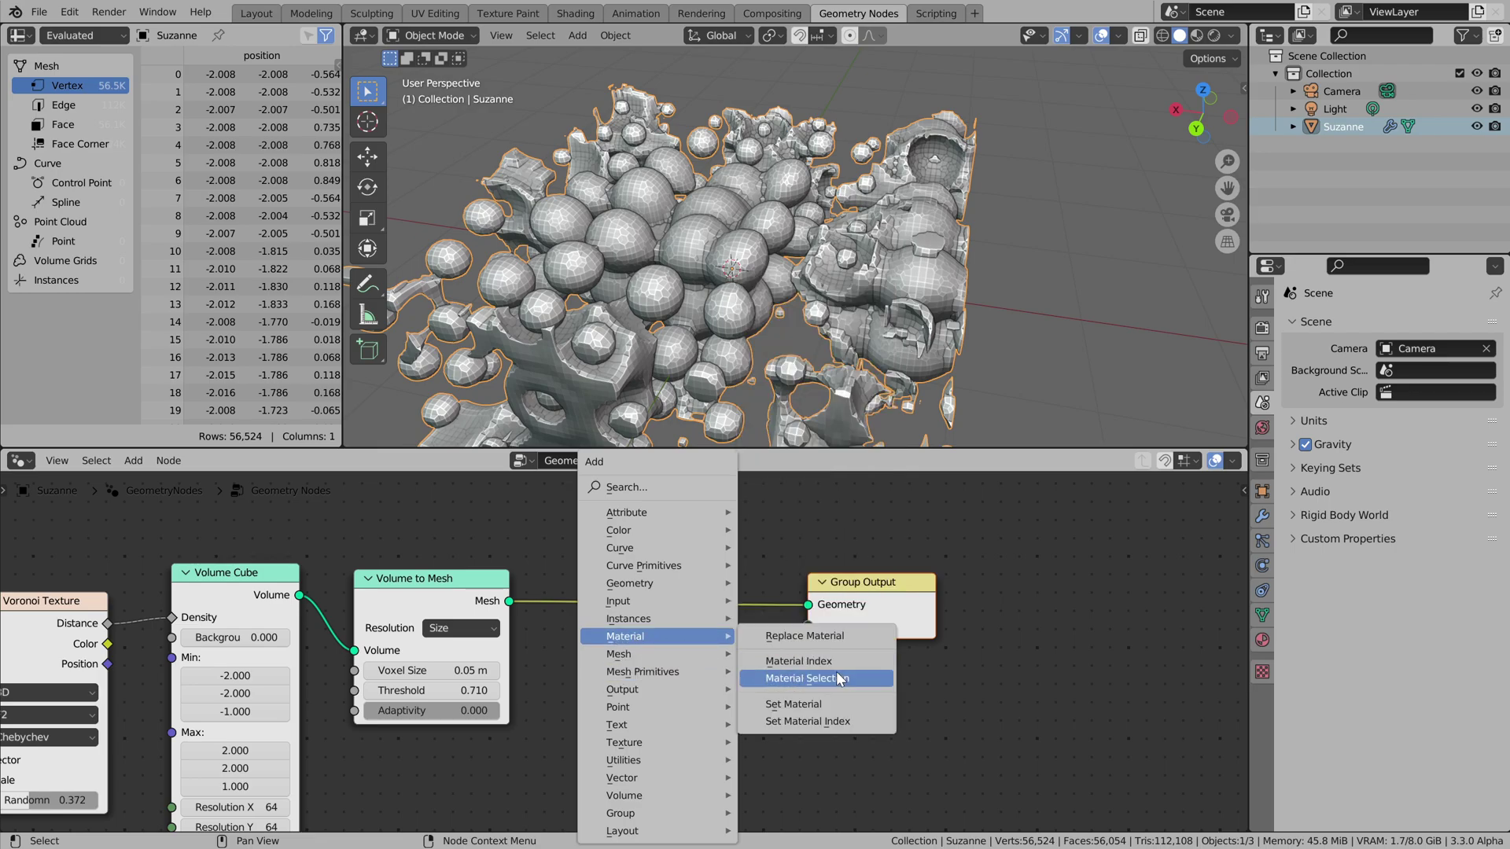
{"action": "left_click", "coordinate": [800, 705]}
{"action": "left_click", "coordinate": [647, 688]}
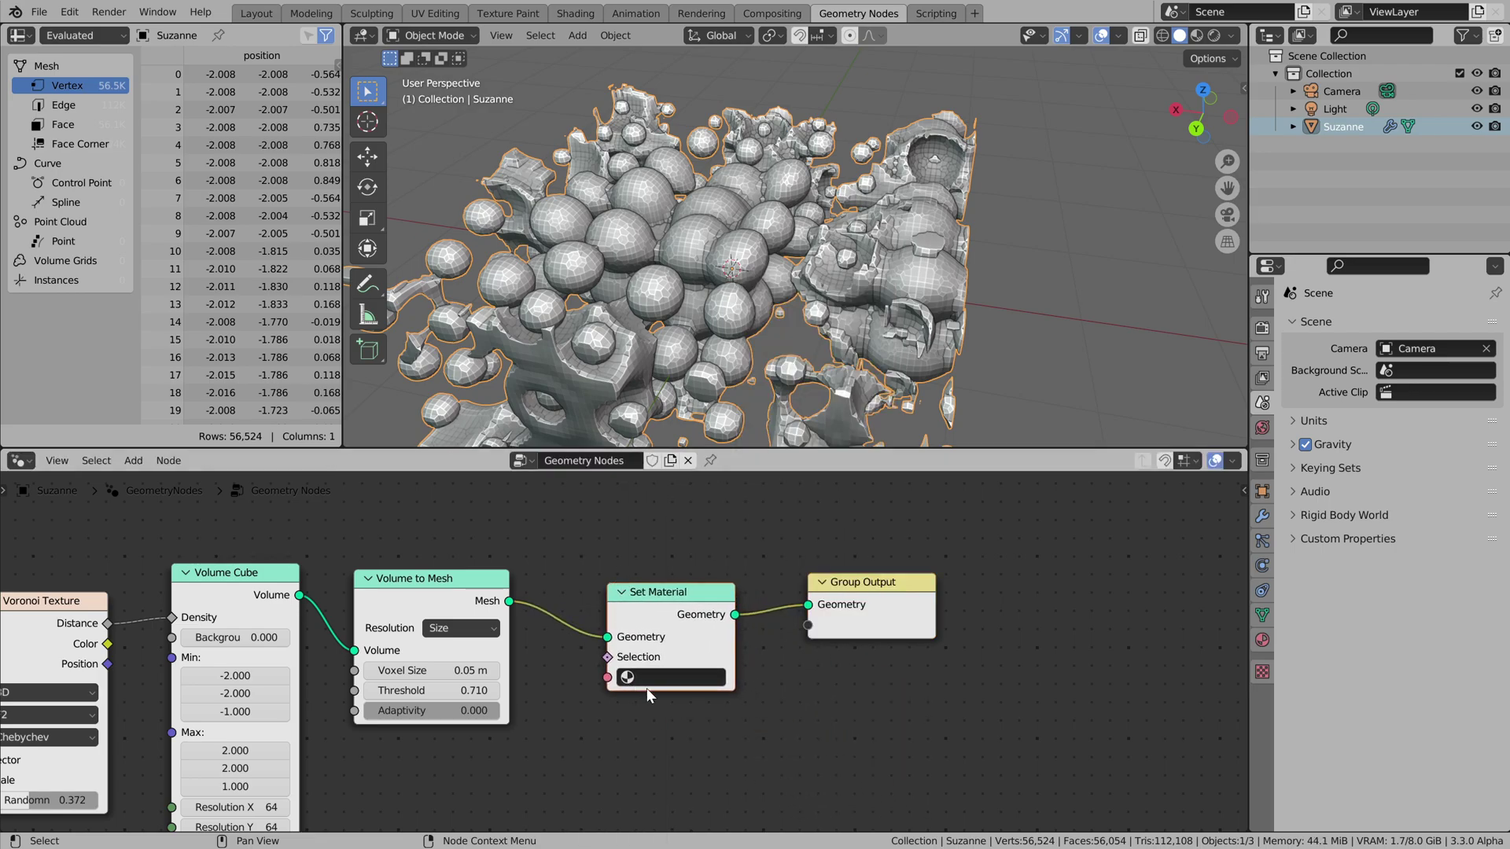
{"action": "left_click", "coordinate": [665, 676]}
{"action": "left_click", "coordinate": [665, 486]}
{"action": "left_click_drag", "start_coordinate": [717, 596], "coordinate": [735, 577]}
- Render the viewport and orbit around the green, peach and purple blobs, ending near top view
{"action": "left_click", "coordinate": [1214, 37]}
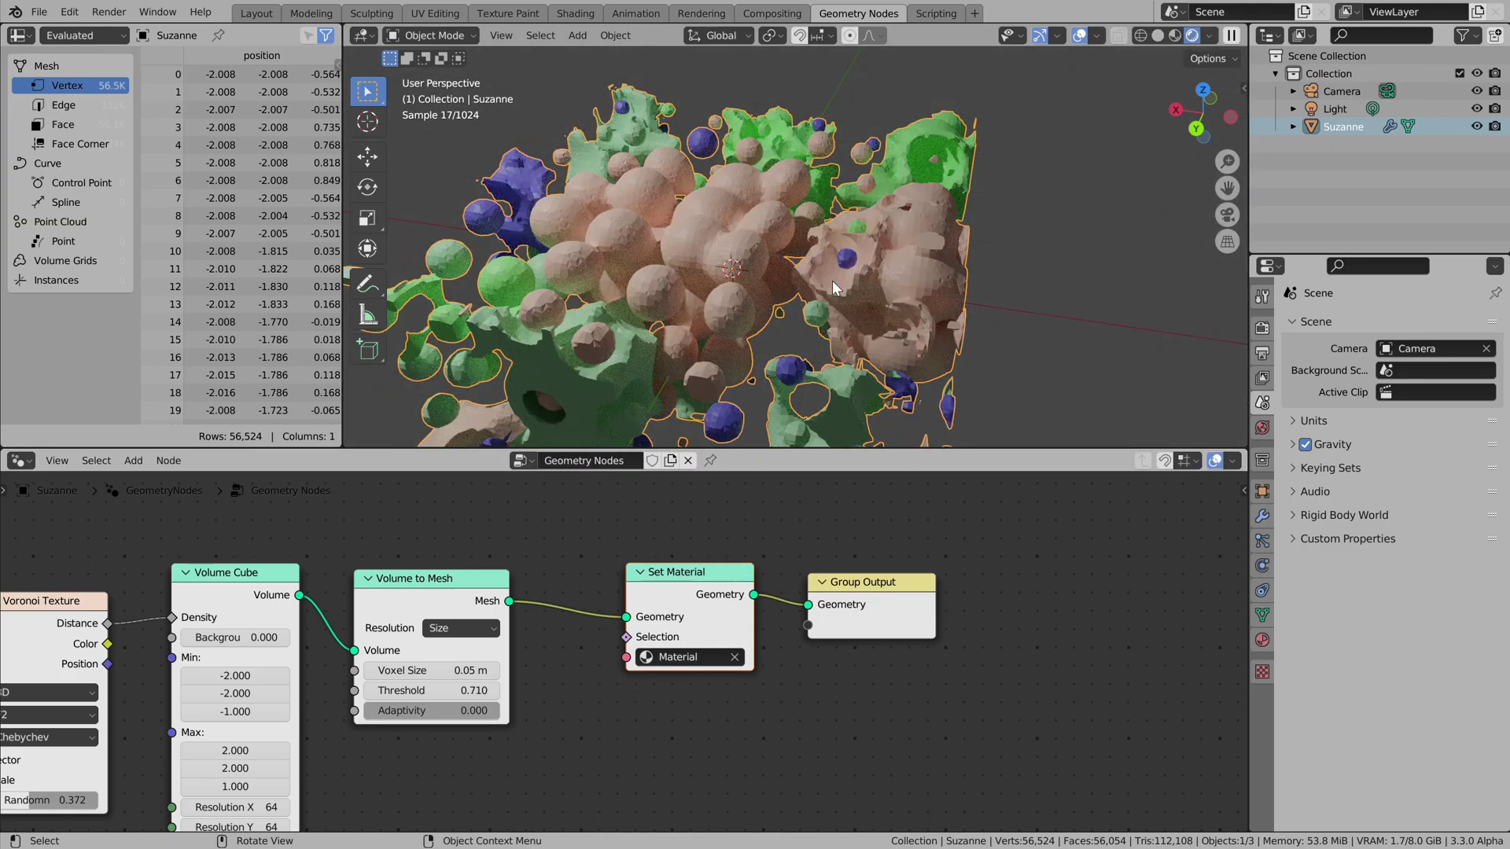
{"action": "middle_click_drag", "start_coordinate": [769, 326], "coordinate": [960, 205]}
{"action": "middle_click_drag", "start_coordinate": [784, 205], "coordinate": [1035, 343]}
{"action": "middle_click_drag", "start_coordinate": [858, 384], "coordinate": [705, 176]}
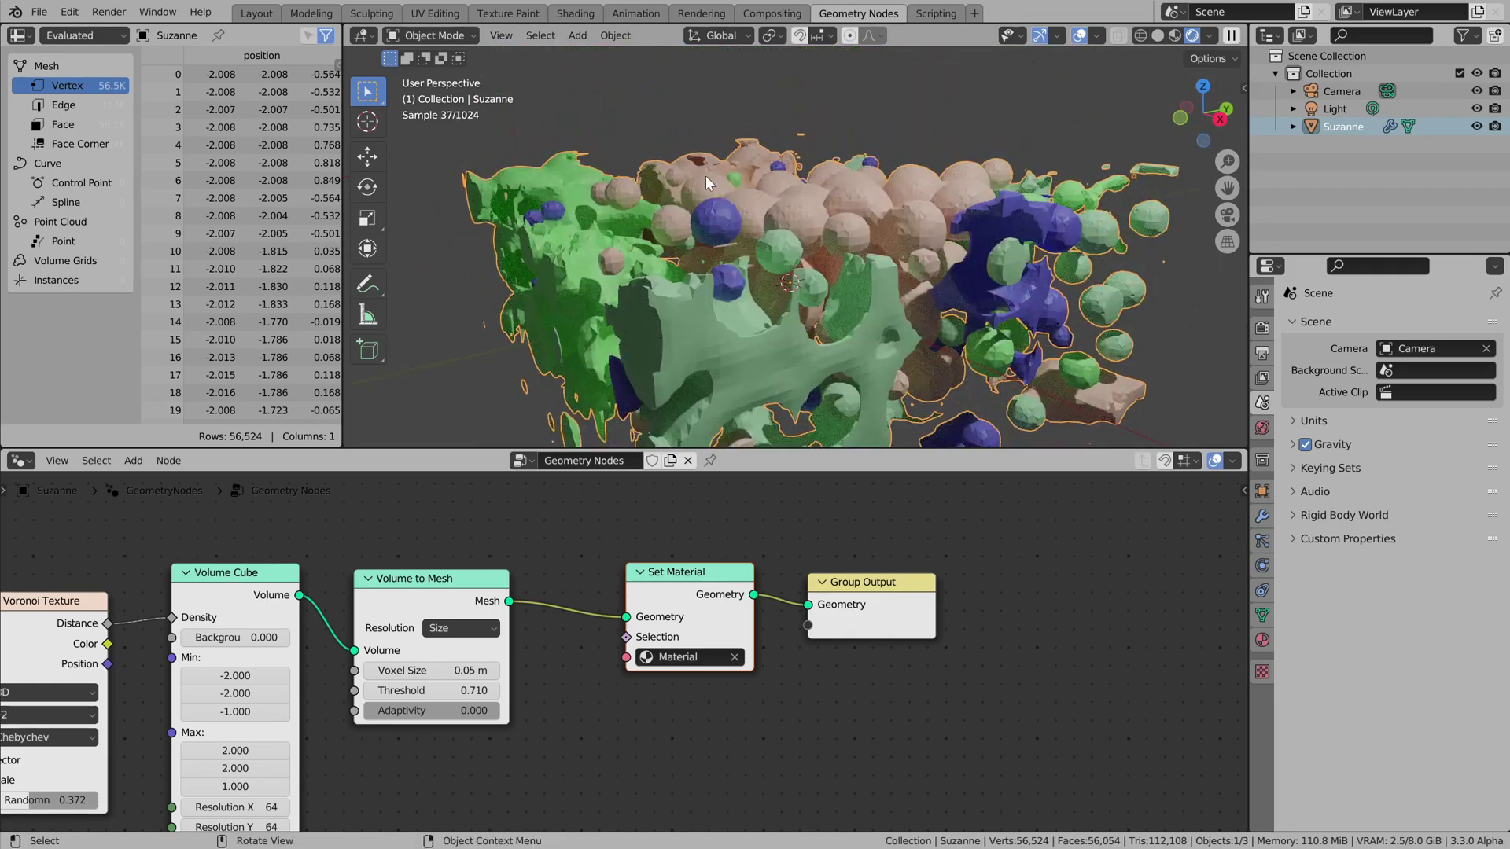